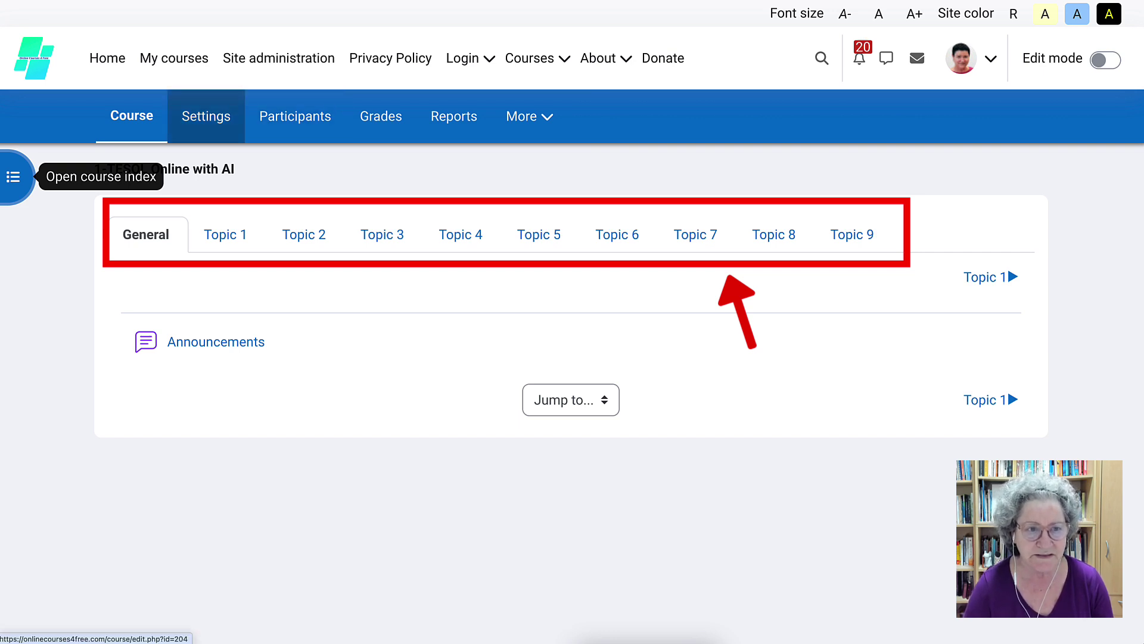
{"action": "left_click", "coordinate": [205, 116]}
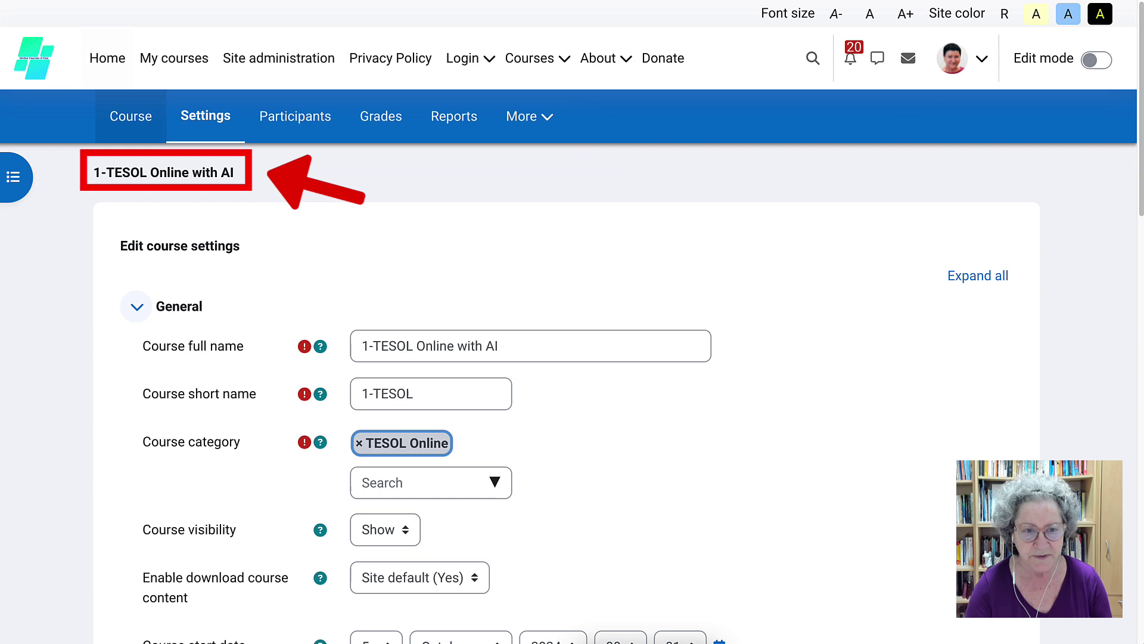
{"action": "scroll", "coordinate": [566, 393], "scroll_direction": "down", "scroll_amount": 3}
{"action": "scroll", "coordinate": [546, 393], "scroll_direction": "down", "scroll_amount": 4}
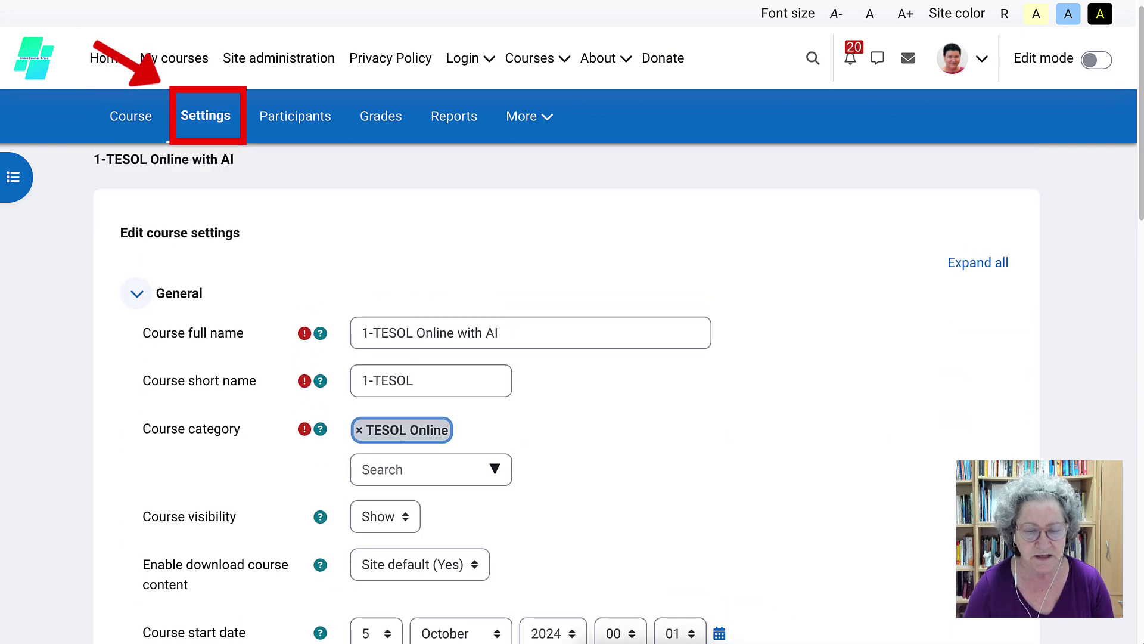
{"action": "scroll", "coordinate": [566, 394], "scroll_direction": "down", "scroll_amount": 8}
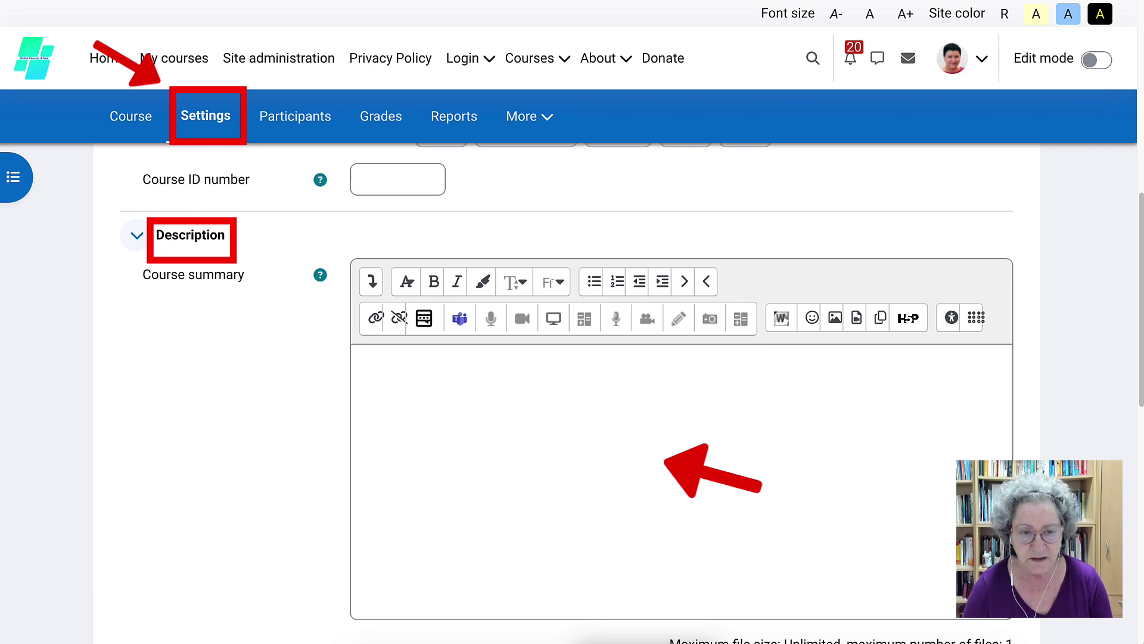
{"action": "scroll", "coordinate": [566, 394], "scroll_direction": "down", "scroll_amount": 5}
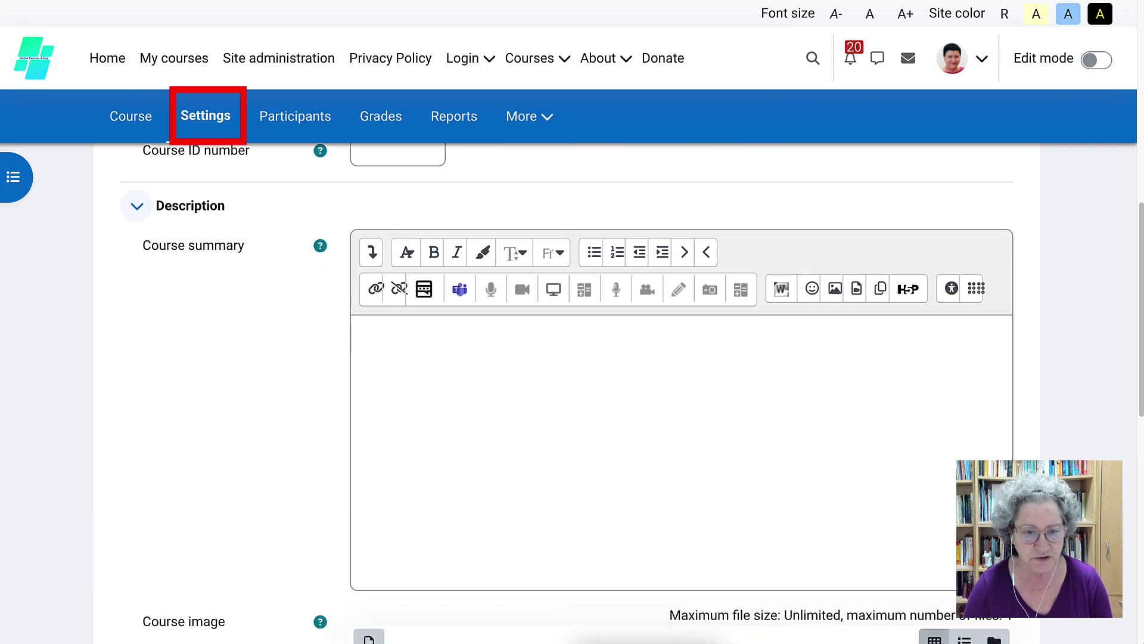
{"action": "scroll", "coordinate": [566, 393], "scroll_direction": "down", "scroll_amount": 1}
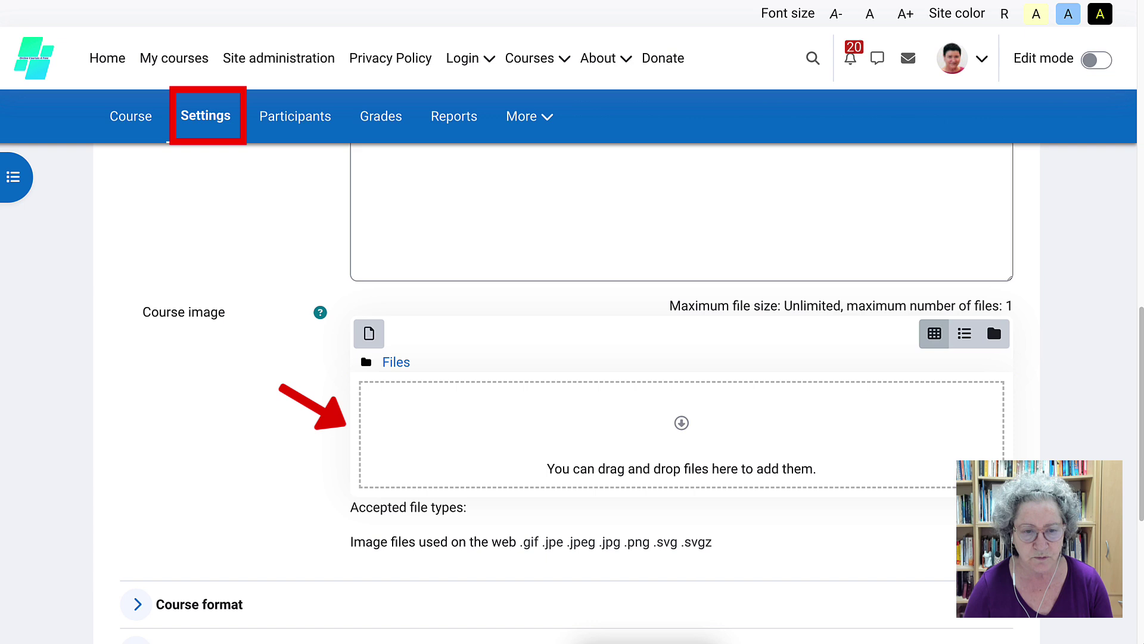
{"action": "scroll", "coordinate": [566, 393], "scroll_direction": "down", "scroll_amount": 2}
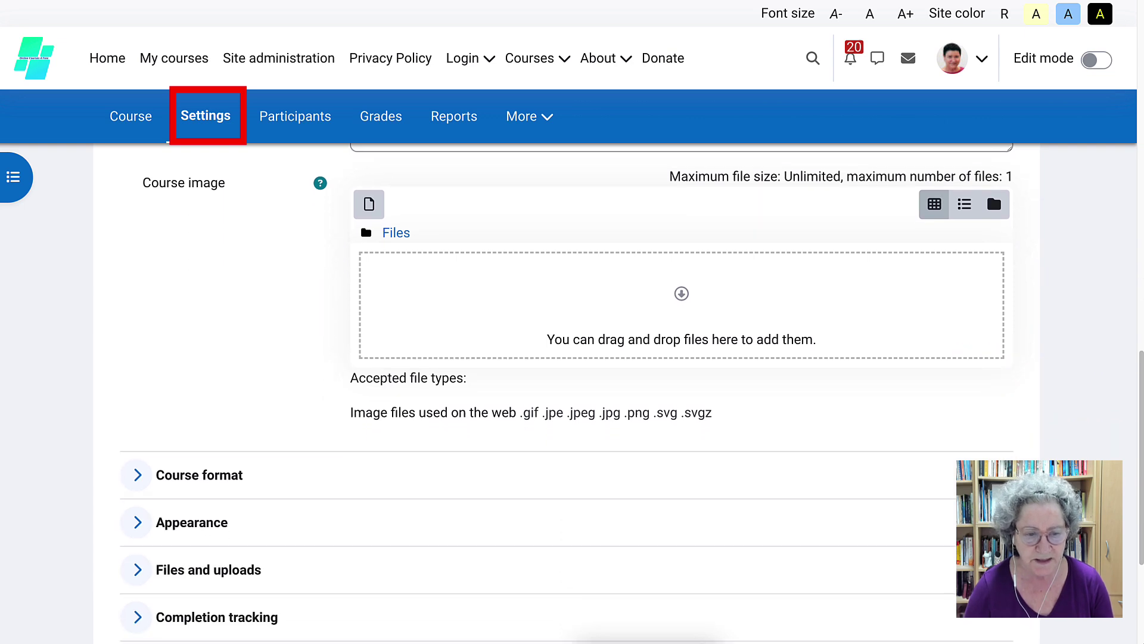
{"action": "scroll", "coordinate": [566, 393], "scroll_direction": "down", "scroll_amount": 4}
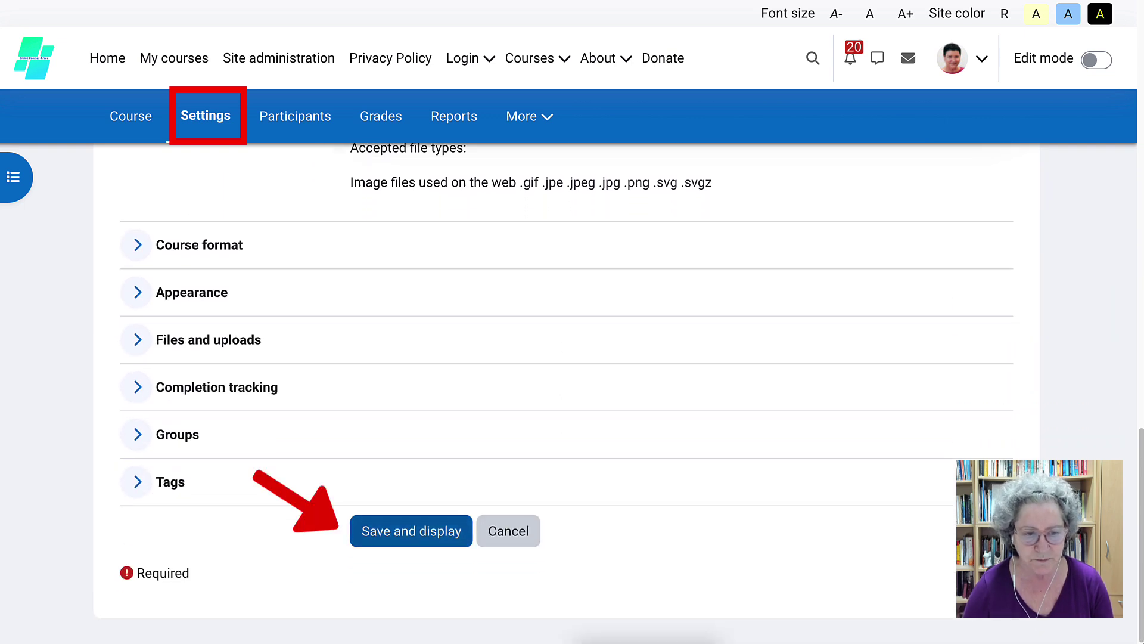
{"action": "scroll", "coordinate": [567, 394], "scroll_direction": "up", "scroll_amount": 6}
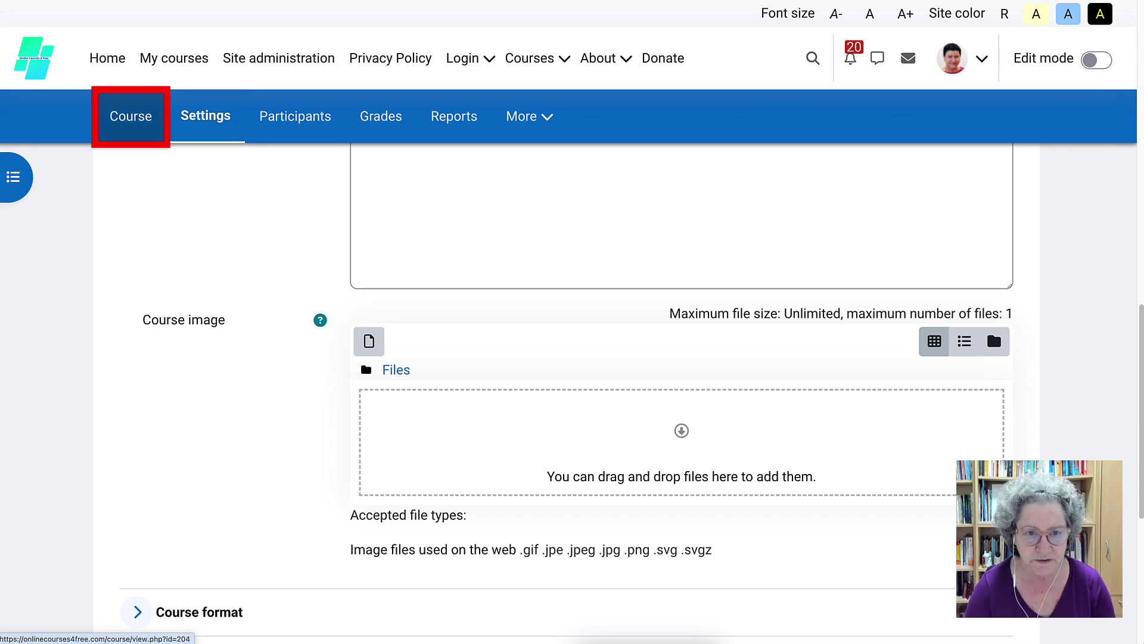
Return to the 1-TESOL Online with AI course main page
{"action": "left_click", "coordinate": [130, 116]}
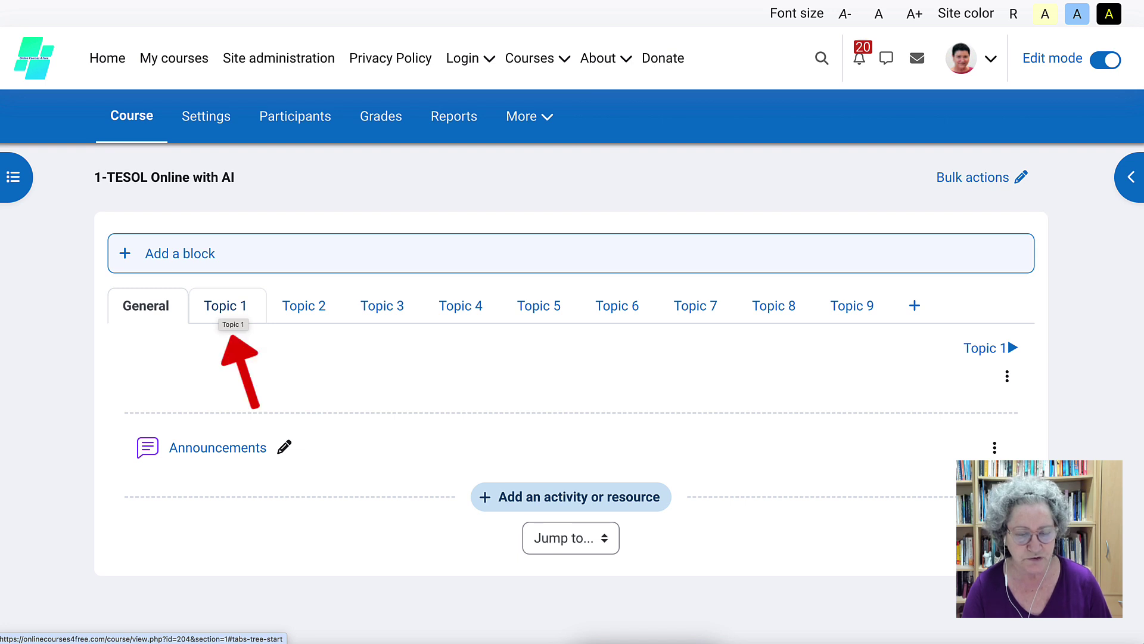
Rename Topic 1 to 'Introduction', save it, and show the course index
{"action": "left_click", "coordinate": [225, 306]}
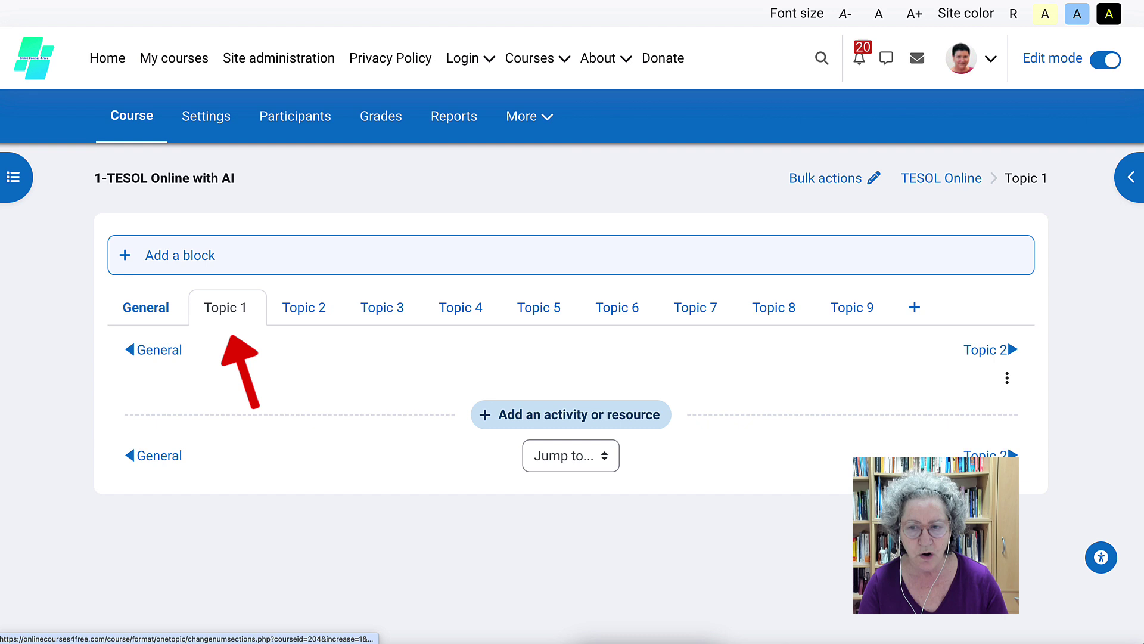
{"action": "left_click", "coordinate": [1007, 378]}
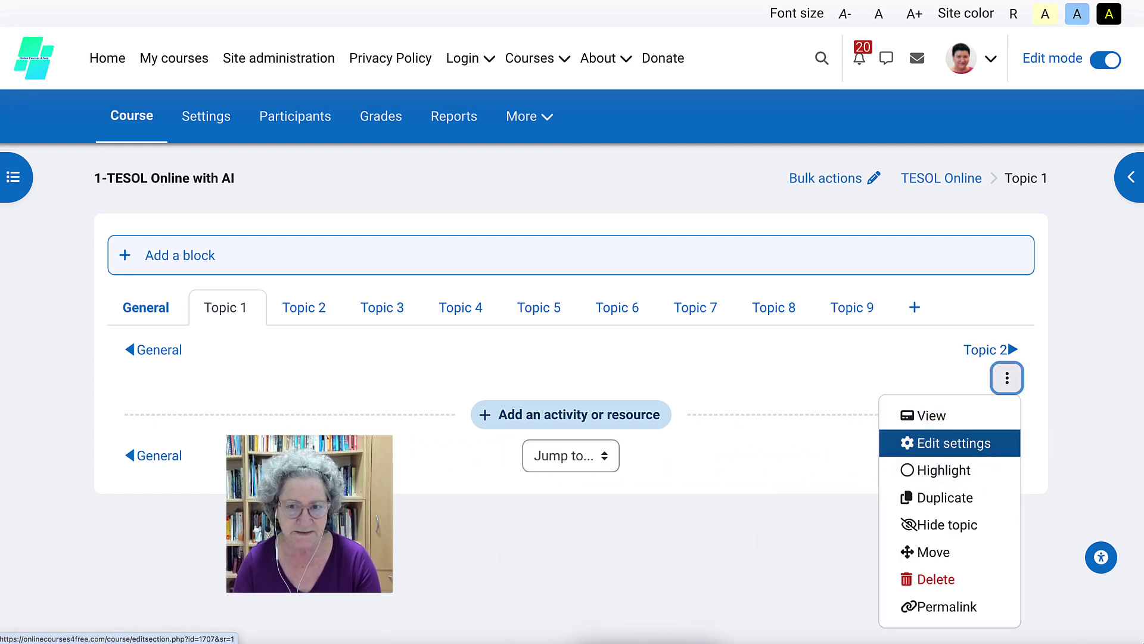
{"action": "key", "text": "Escape"}
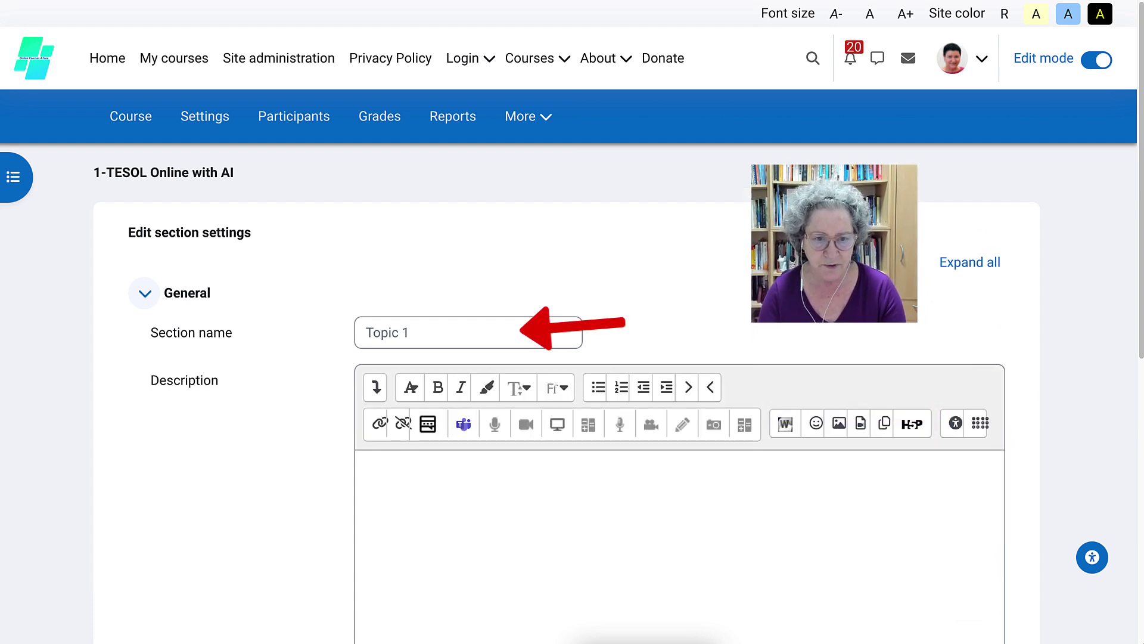
{"action": "left_click", "coordinate": [381, 332]}
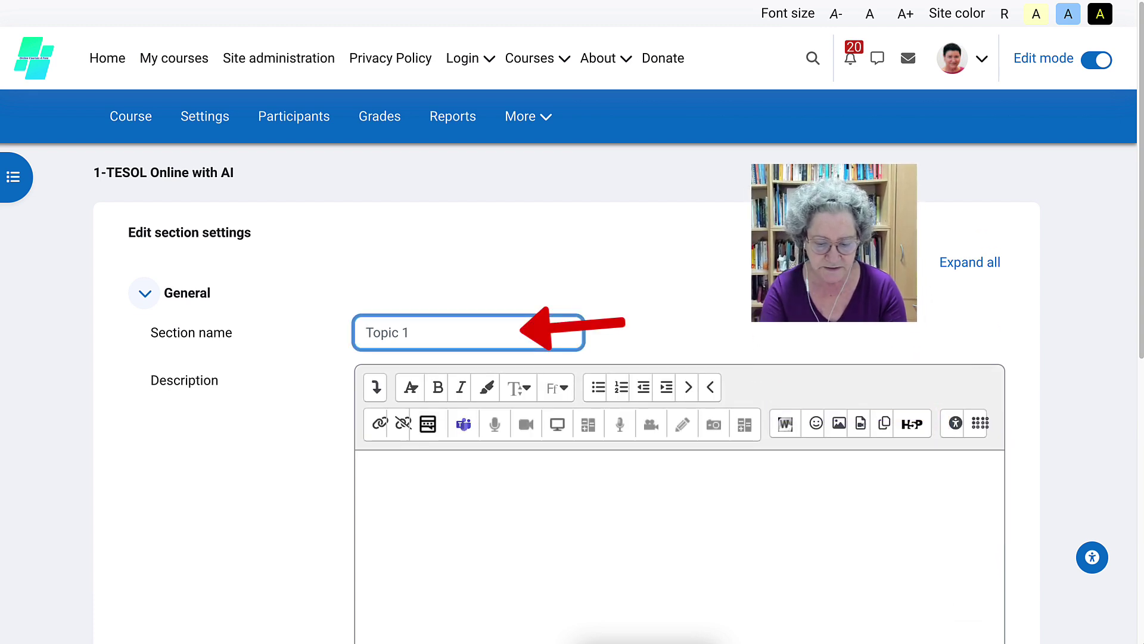
{"action": "type", "text": "Introduction"}
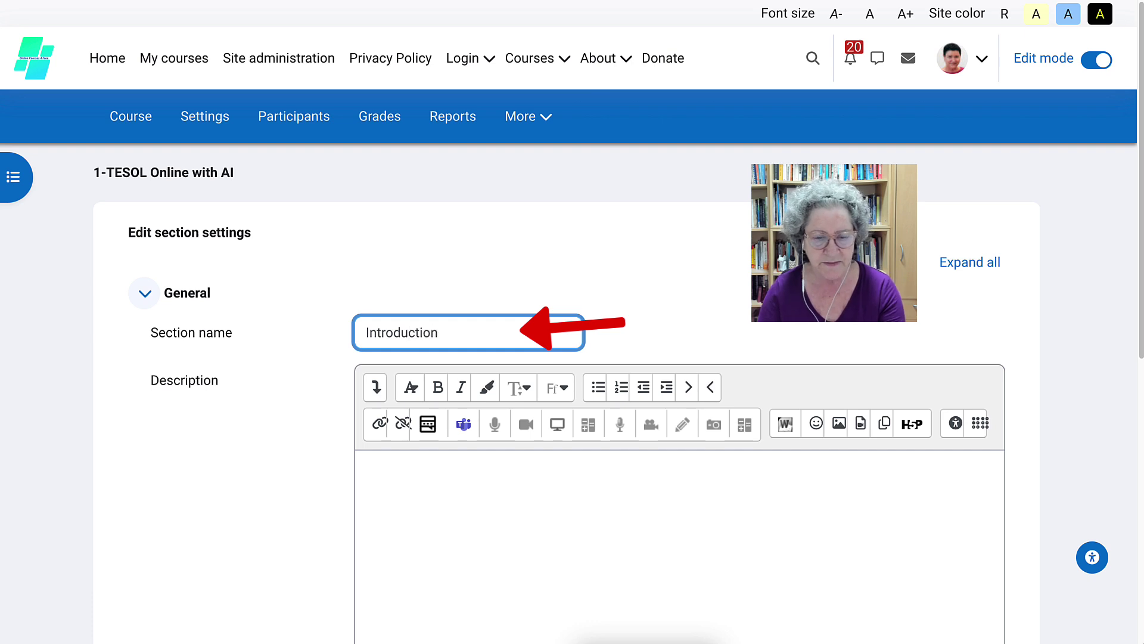
{"action": "scroll", "coordinate": [572, 358], "scroll_direction": "down", "scroll_amount": 4}
{"action": "scroll", "coordinate": [572, 394], "scroll_direction": "down", "scroll_amount": 5}
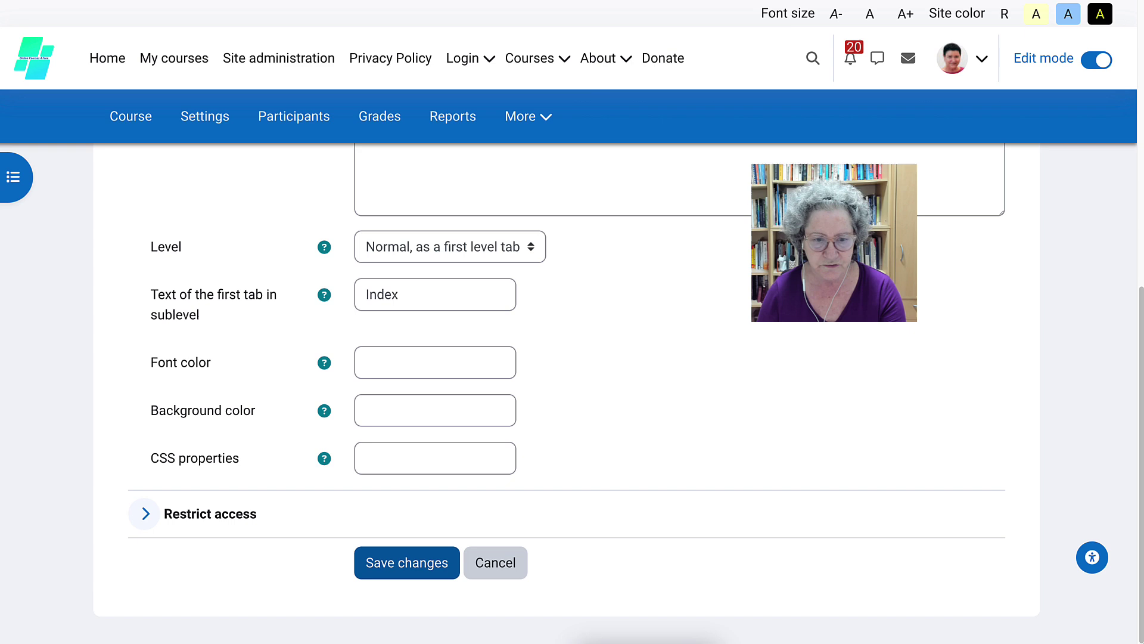
{"action": "left_click", "coordinate": [407, 562]}
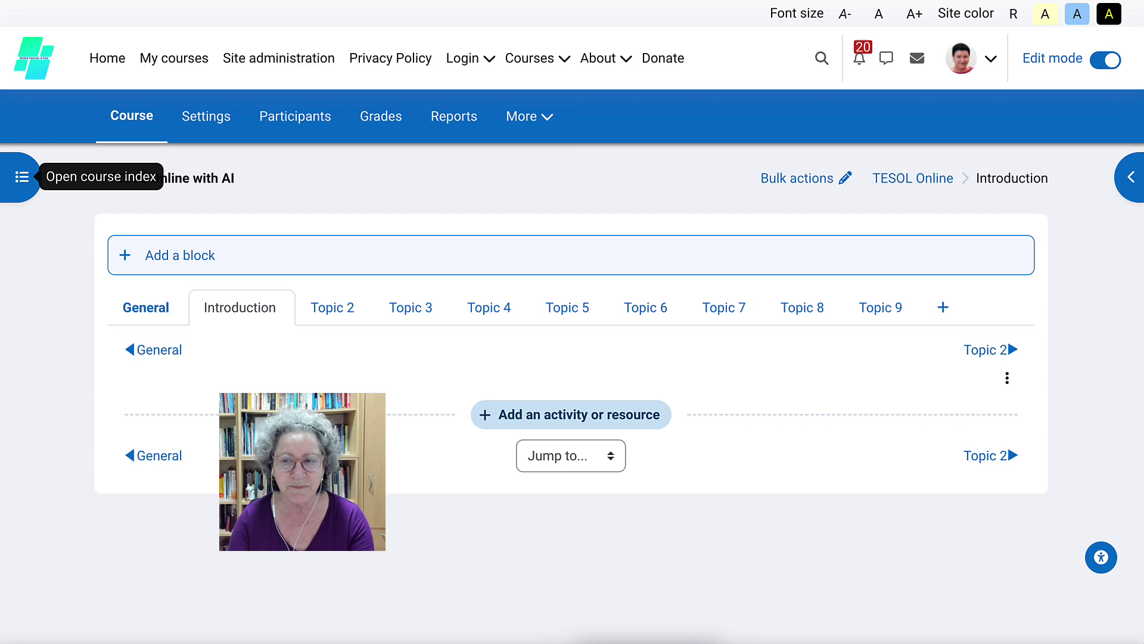
{"action": "left_click", "coordinate": [21, 176]}
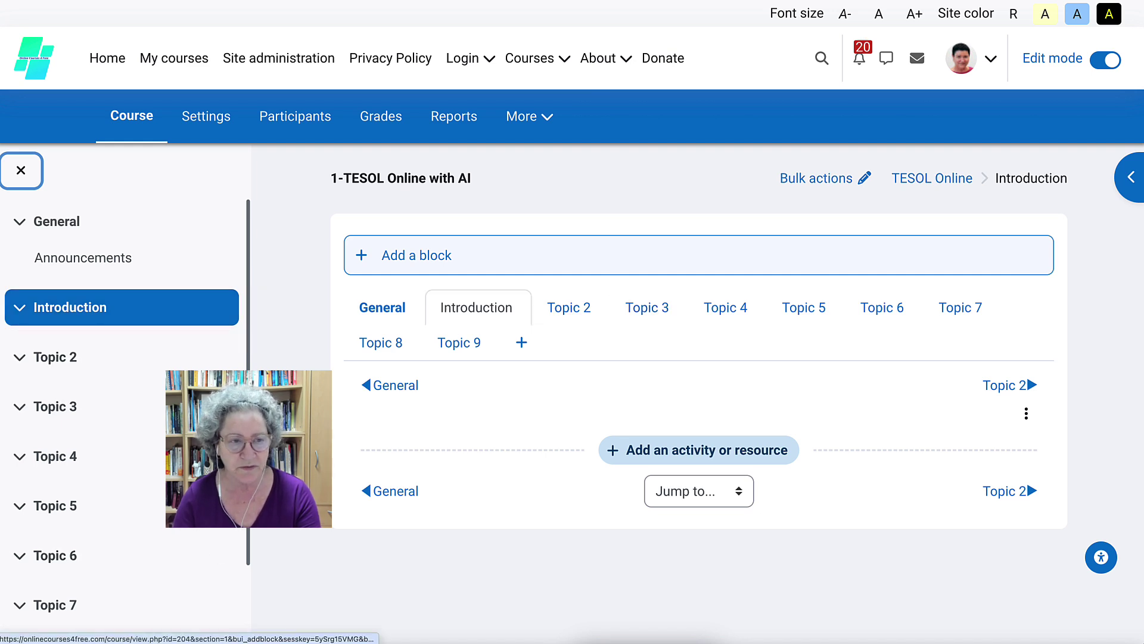
Hide the course index and rename Topic 2 to 'Vocabulary'
{"action": "left_click", "coordinate": [21, 170]}
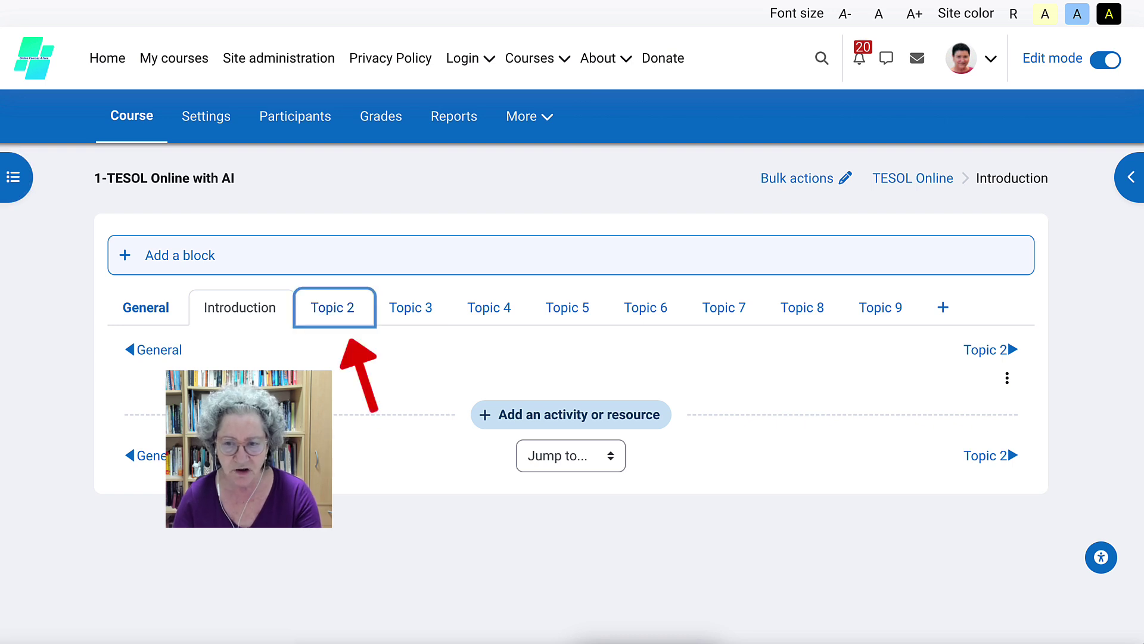
{"action": "left_click", "coordinate": [333, 307]}
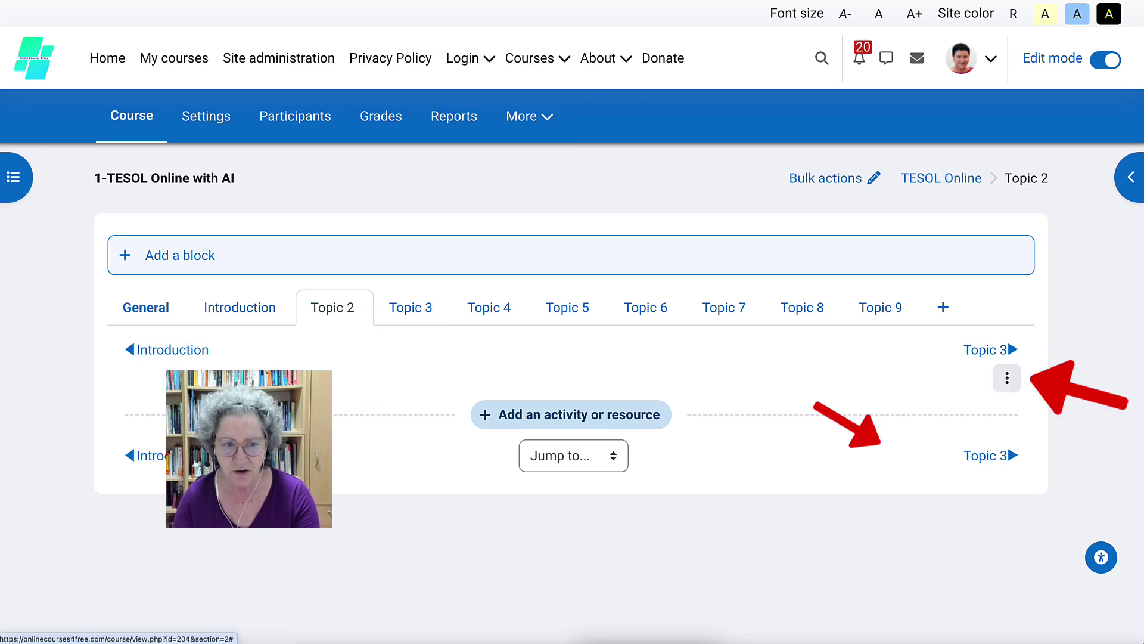
{"action": "left_click", "coordinate": [1007, 378]}
{"action": "left_click", "coordinate": [953, 443]}
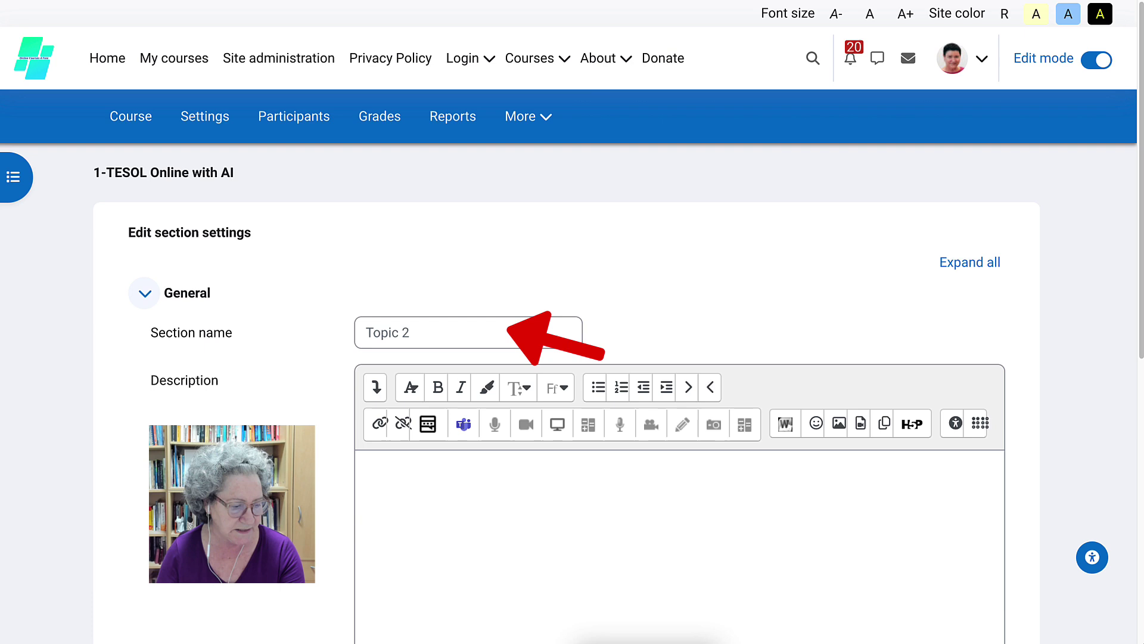
{"action": "left_click", "coordinate": [366, 332]}
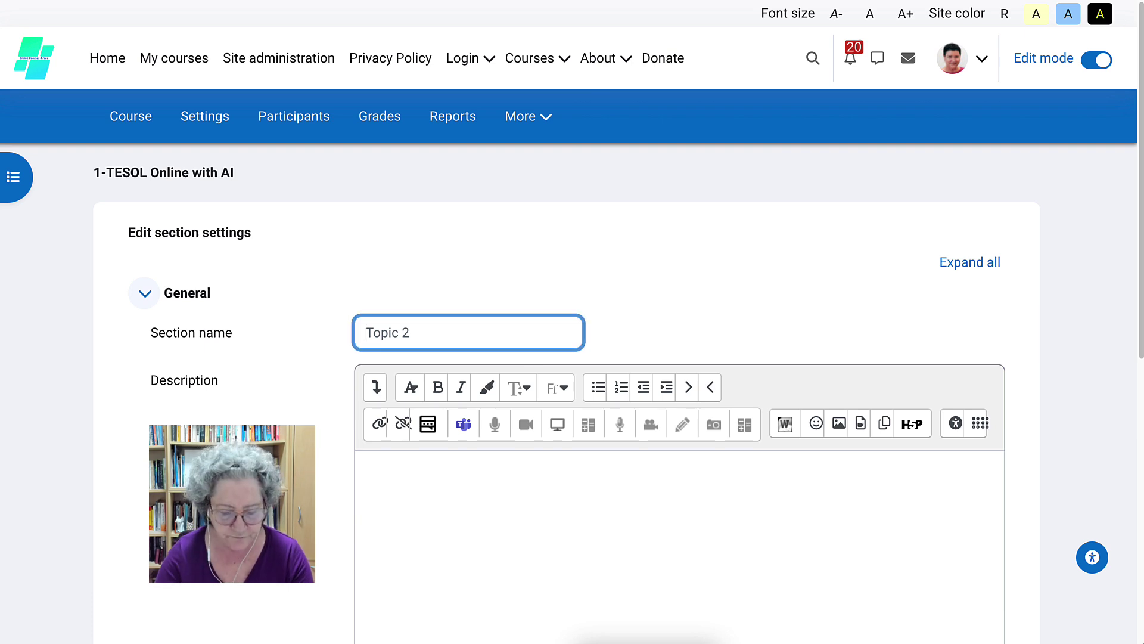
{"action": "type", "text": "Vocabulary"}
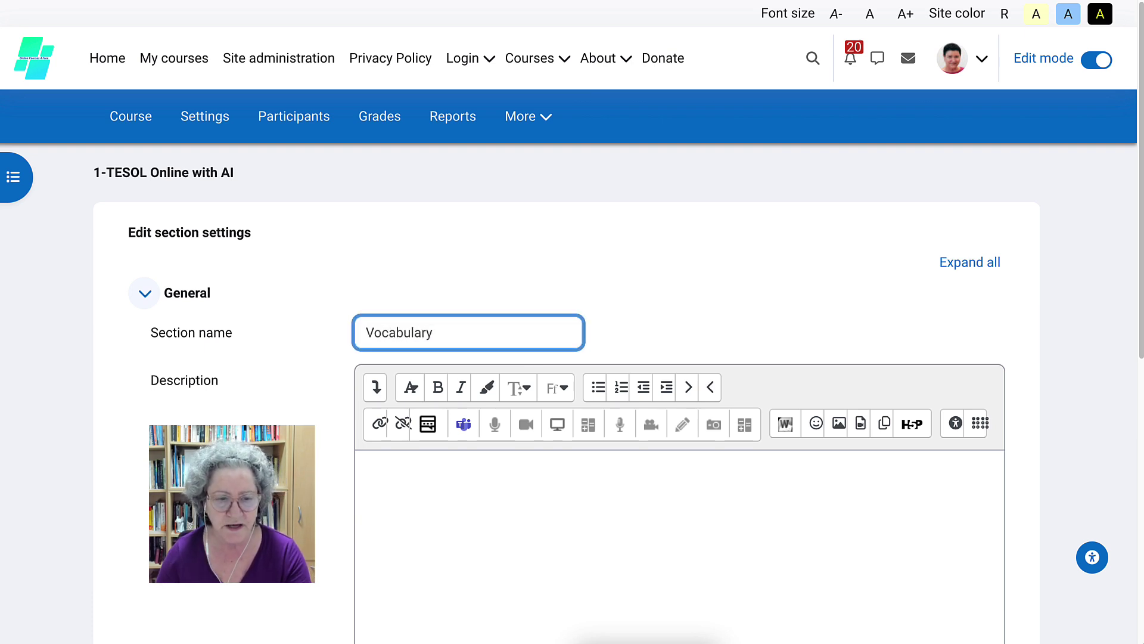
{"action": "scroll", "coordinate": [572, 393], "scroll_direction": "down", "scroll_amount": 3}
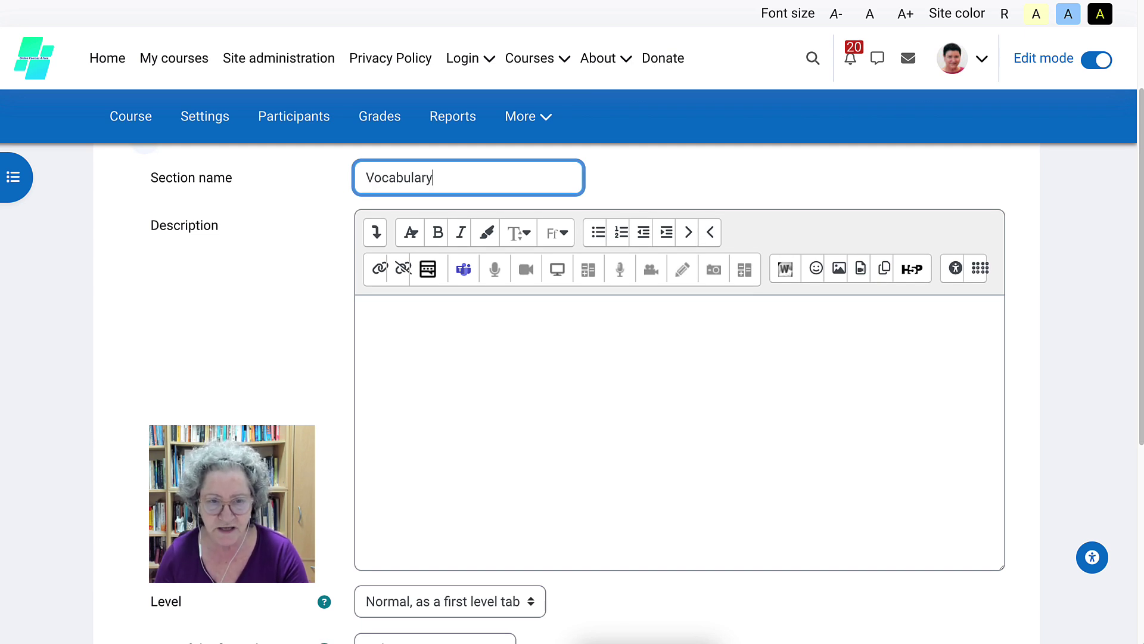
{"action": "scroll", "coordinate": [679, 393], "scroll_direction": "down", "scroll_amount": 6}
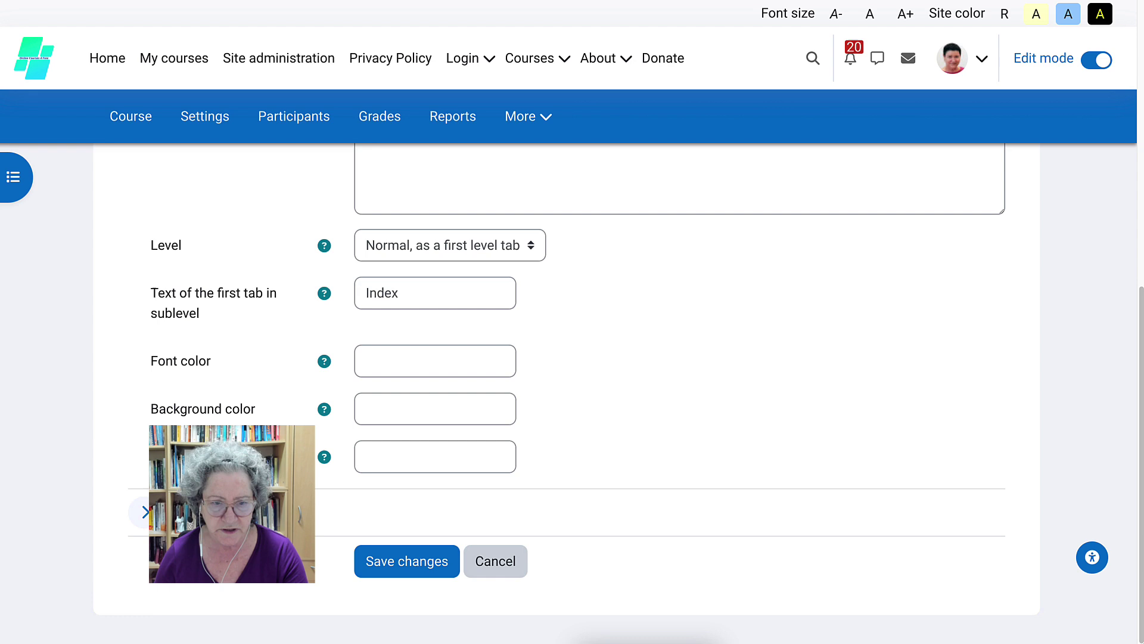
{"action": "left_click", "coordinate": [407, 561]}
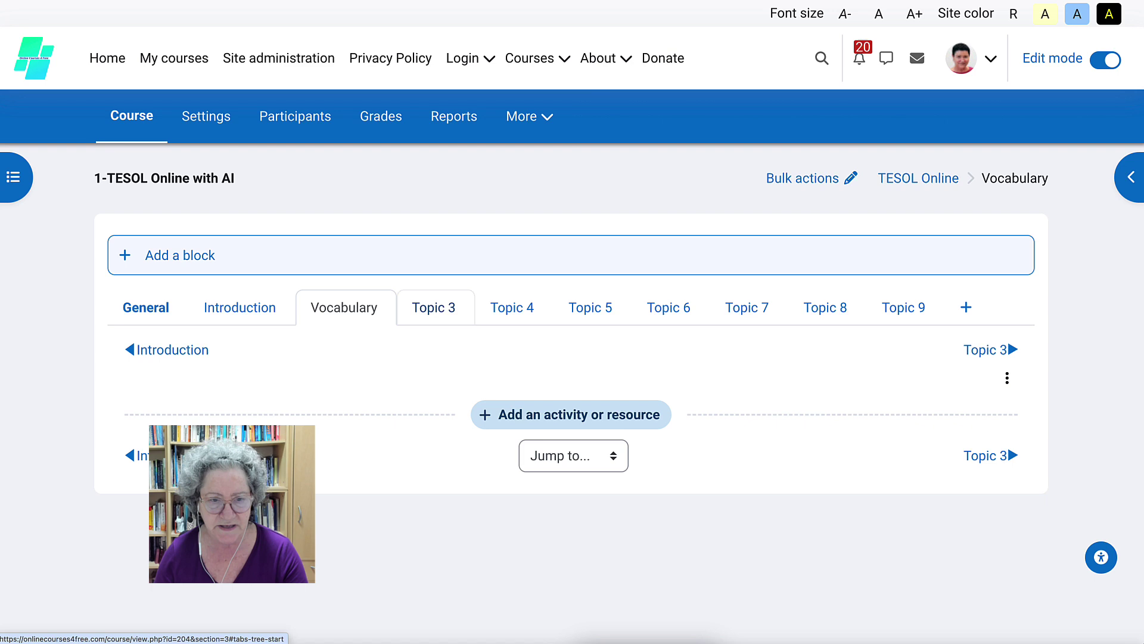
{"action": "left_click", "coordinate": [434, 307]}
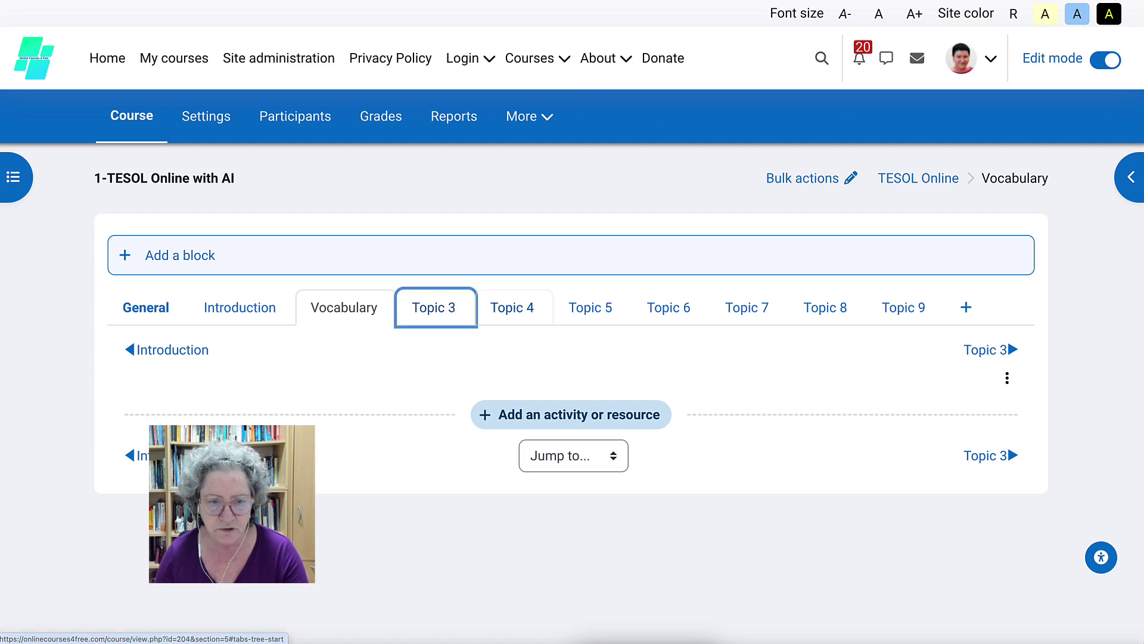
Rename Topic 3 to 'Listening', then go to the Topic 4 section
{"action": "left_click", "coordinate": [1007, 378]}
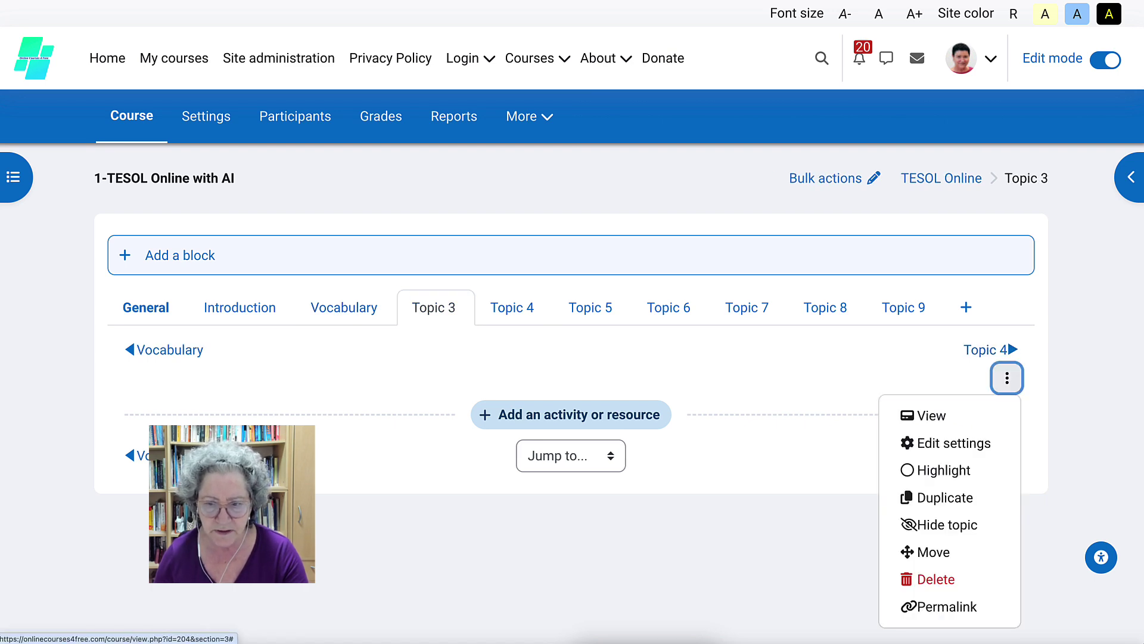
{"action": "left_click", "coordinate": [953, 443]}
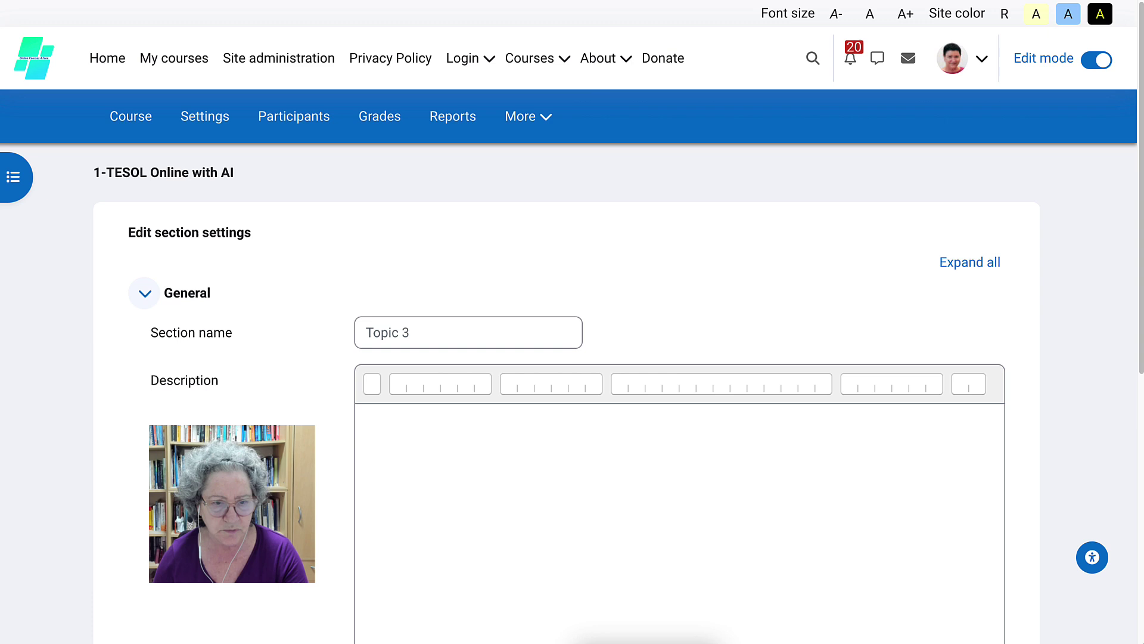
{"action": "left_click", "coordinate": [366, 333]}
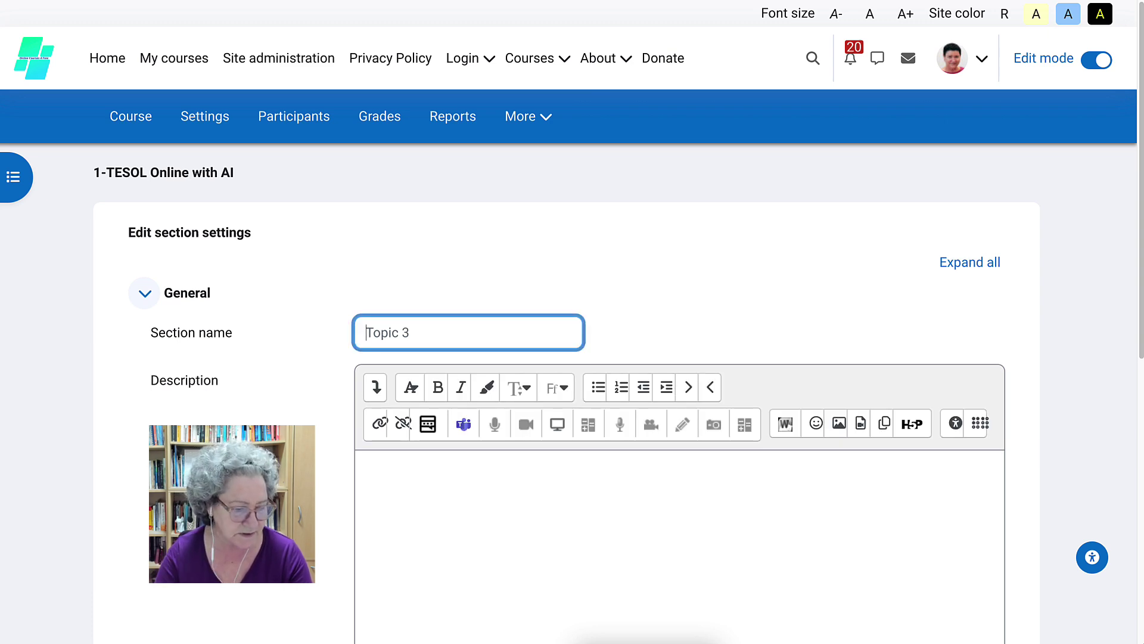
{"action": "type", "text": "L"}
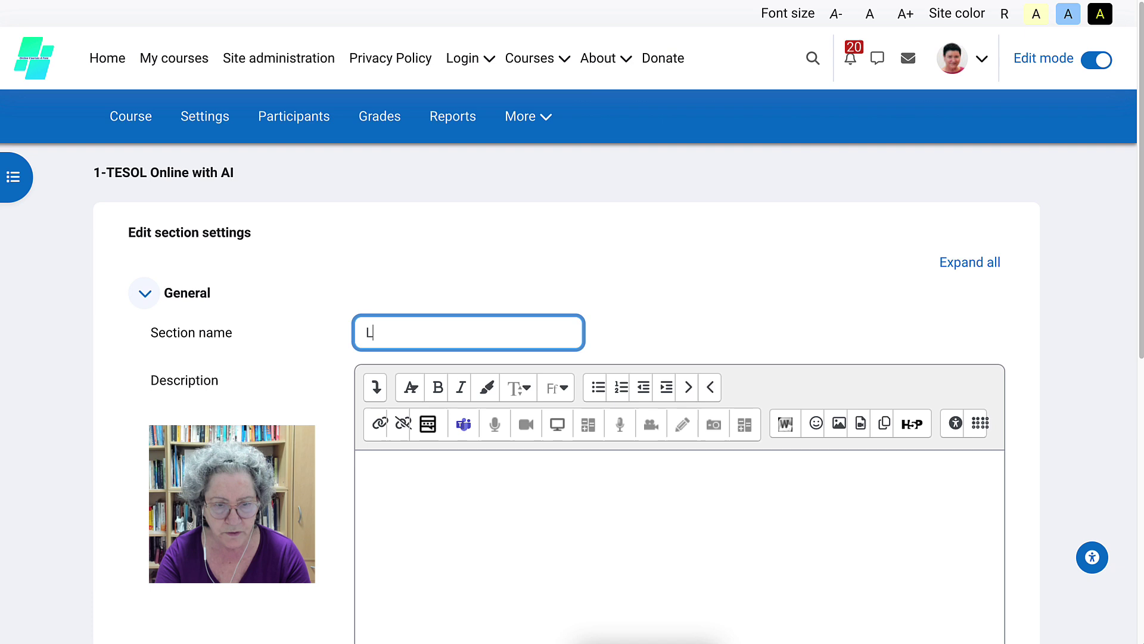
{"action": "type", "text": "istening"}
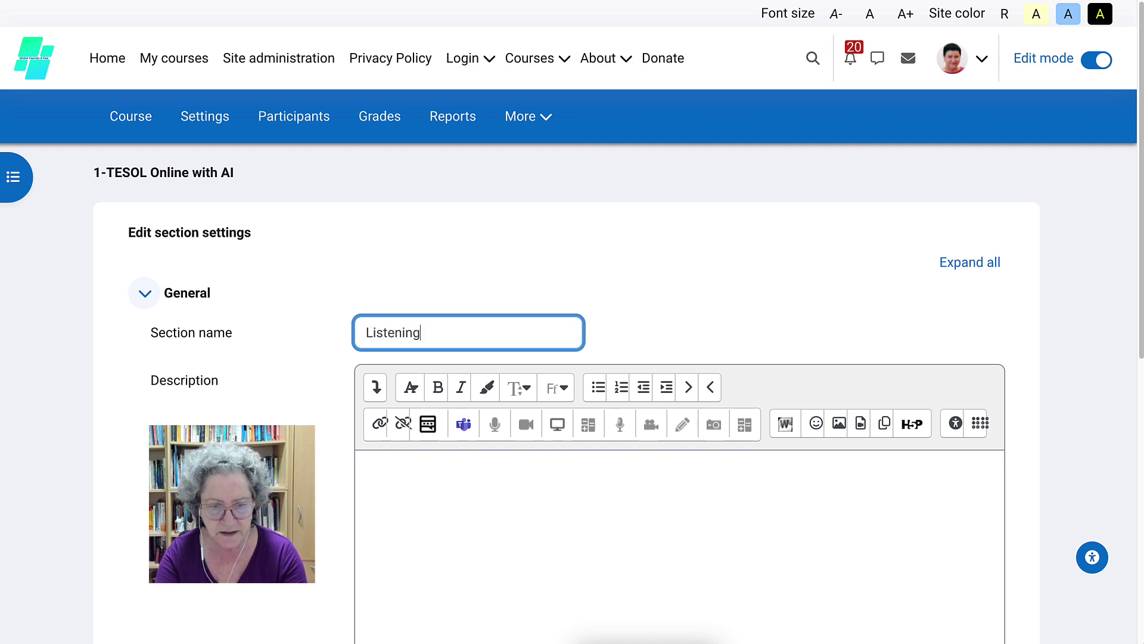
{"action": "scroll", "coordinate": [566, 393], "scroll_direction": "down", "scroll_amount": 8}
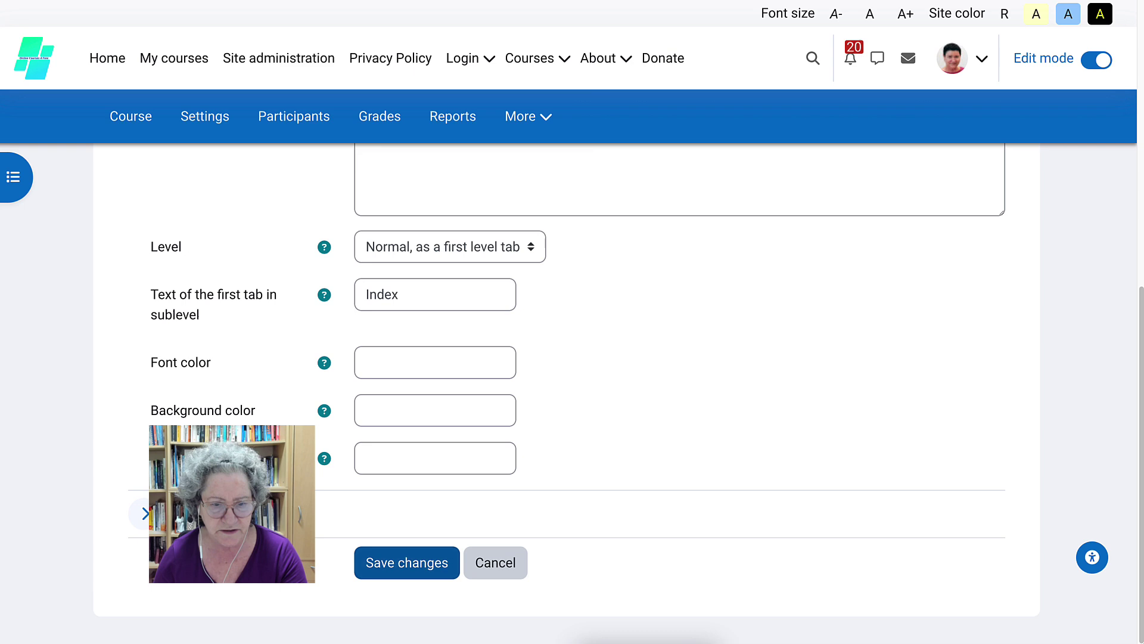
{"action": "left_click", "coordinate": [407, 562]}
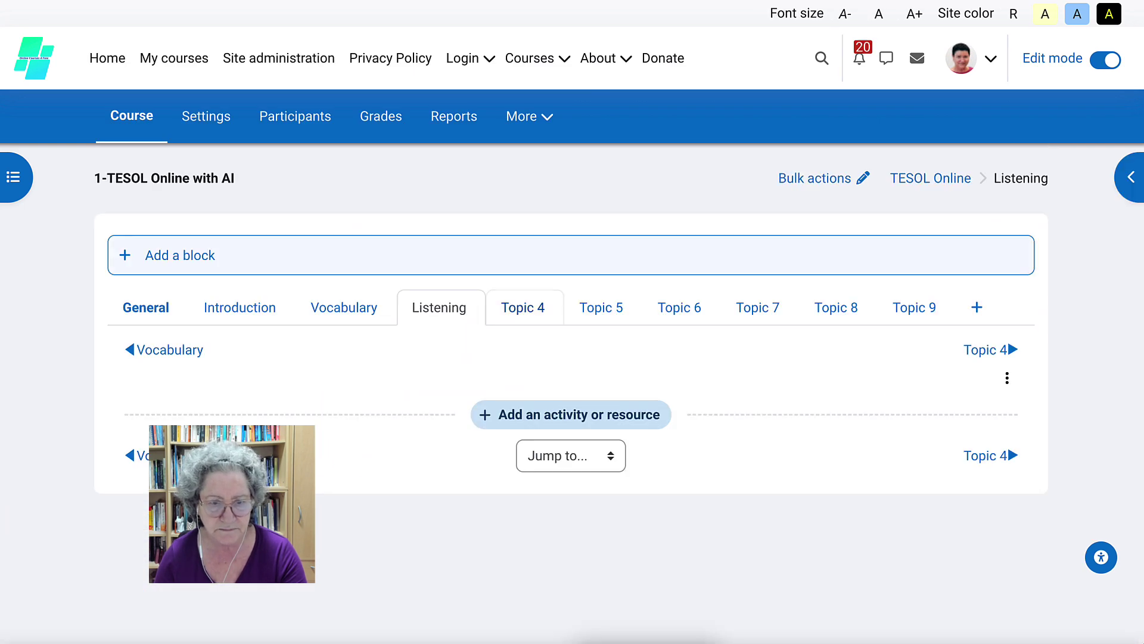
{"action": "left_click", "coordinate": [523, 307]}
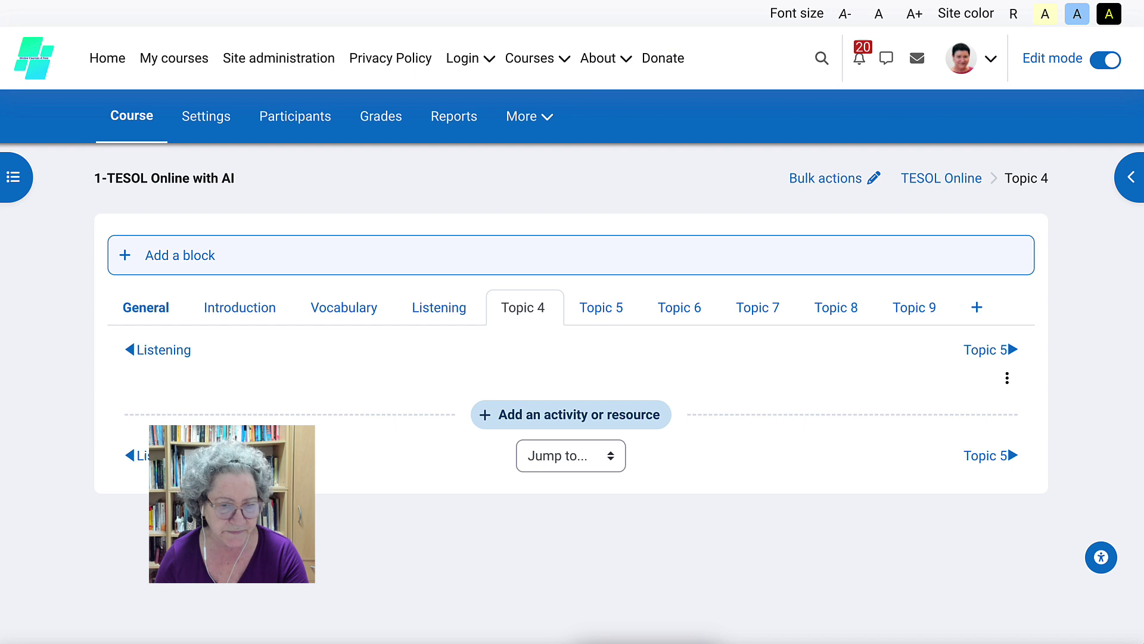
Replace Topic 4's section name with 'Speaking' and save it
{"action": "left_click", "coordinate": [1007, 378]}
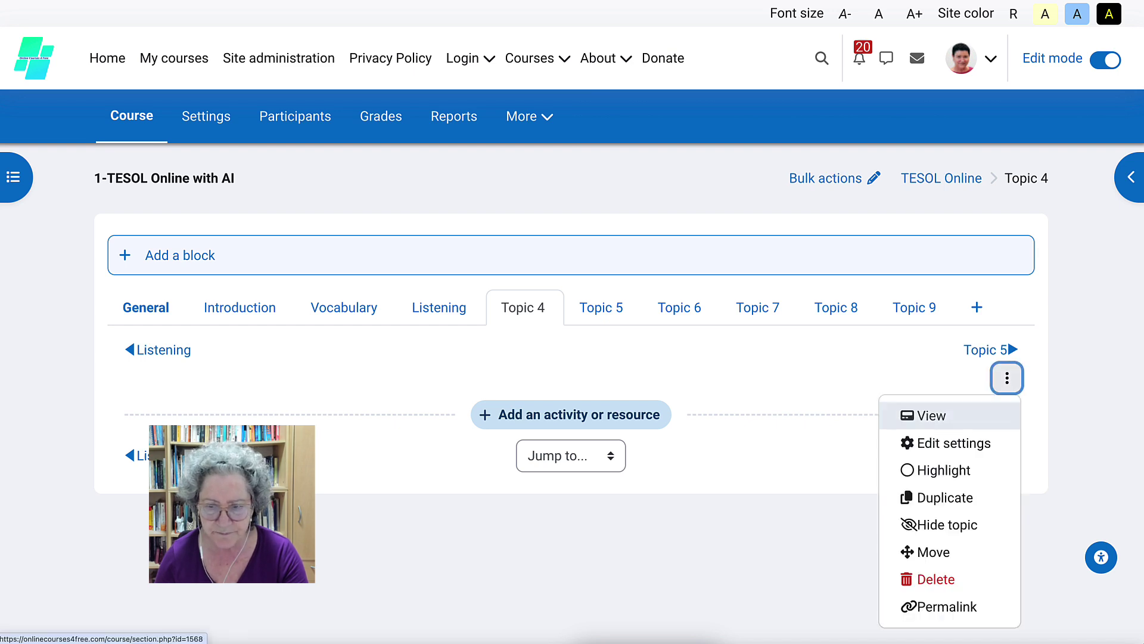
{"action": "left_click", "coordinate": [1007, 378]}
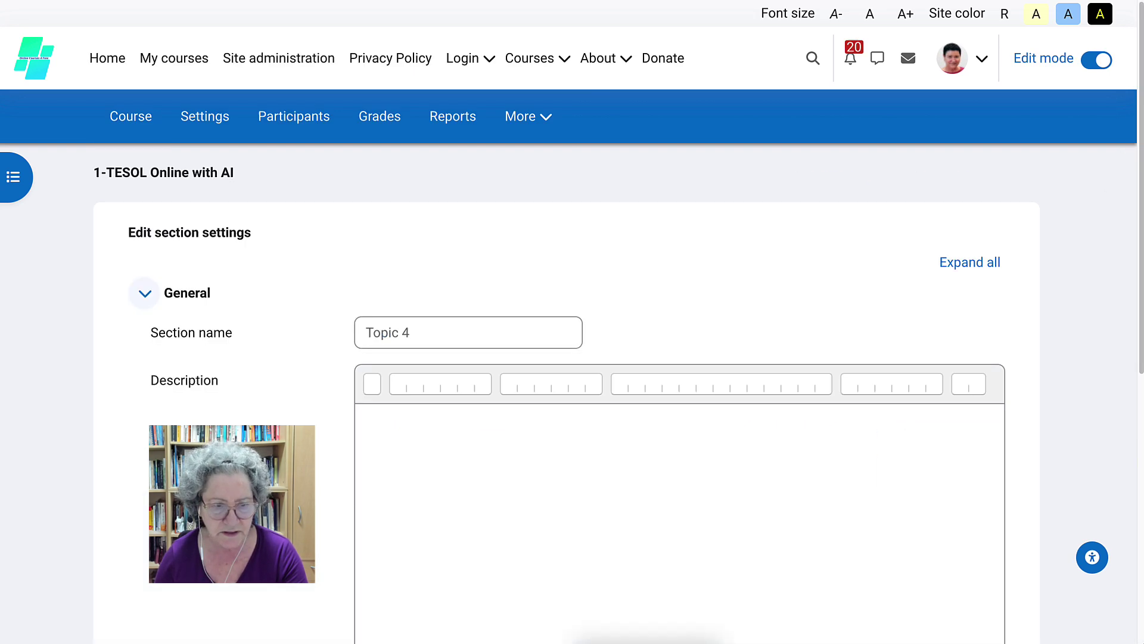
{"action": "left_click", "coordinate": [468, 332]}
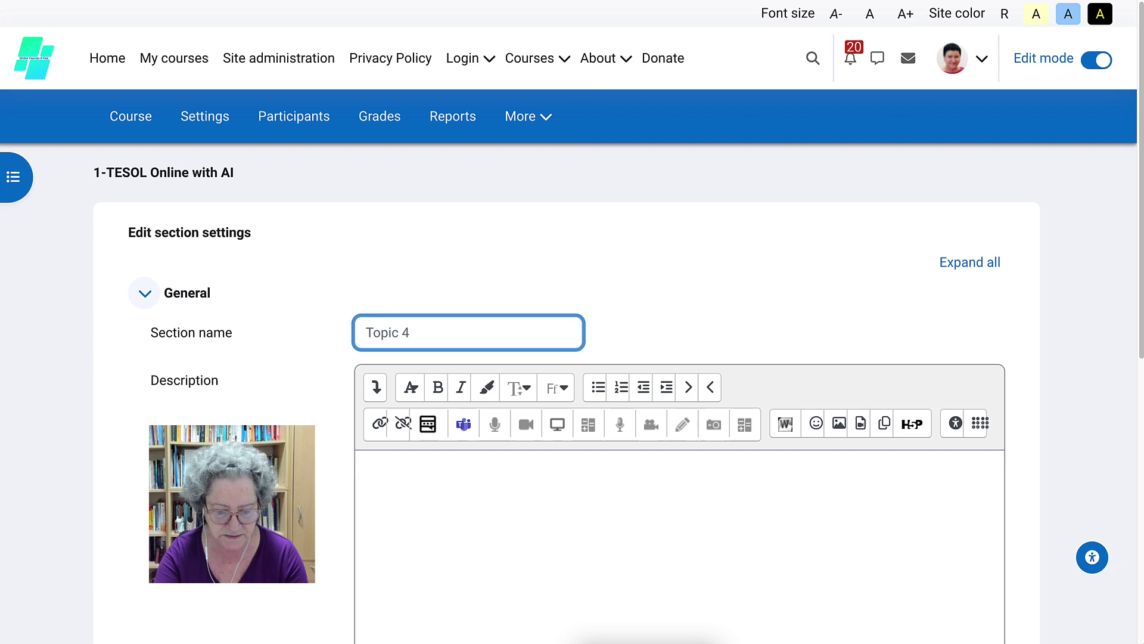
{"action": "key", "text": "ctrl+a"}
{"action": "type", "text": "Speak"}
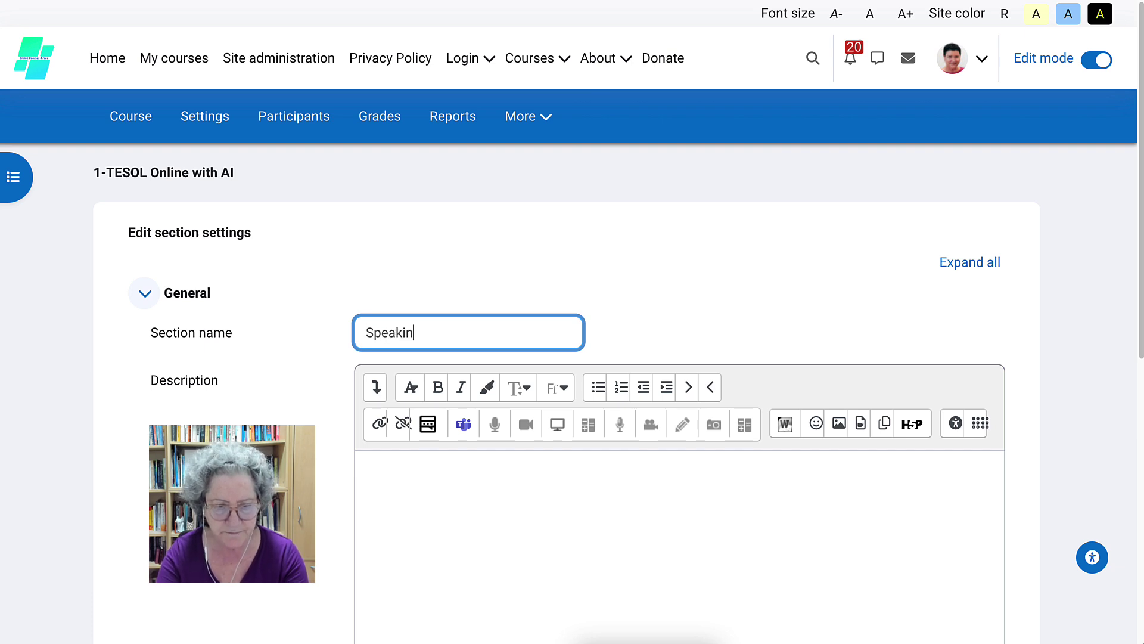
{"action": "scroll", "coordinate": [566, 393], "scroll_direction": "down", "scroll_amount": 10}
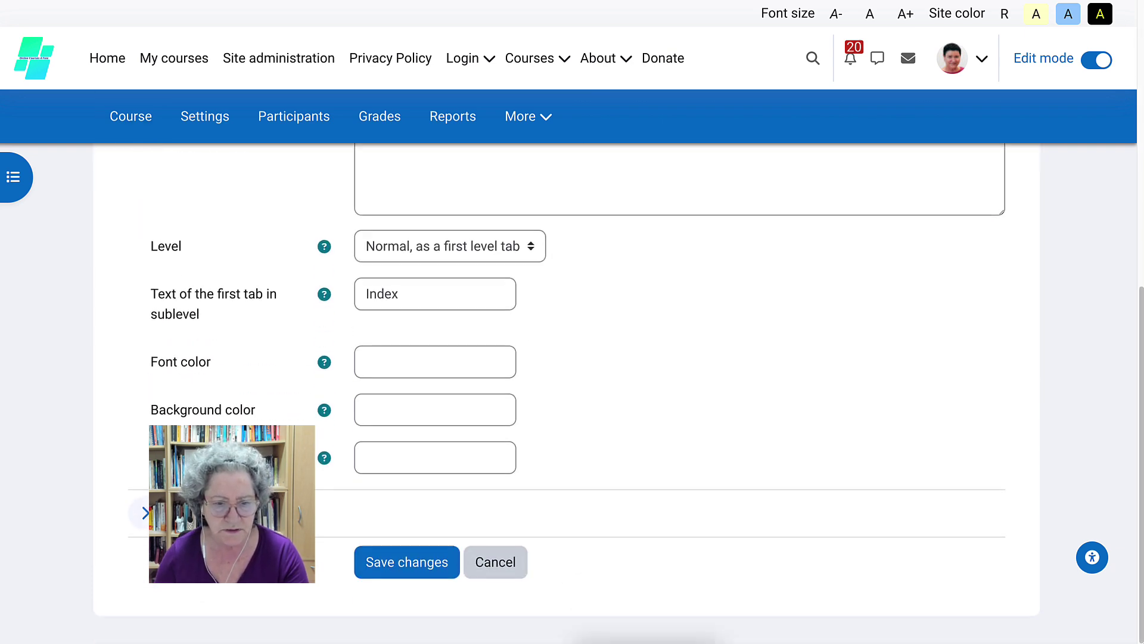
{"action": "left_click", "coordinate": [407, 562]}
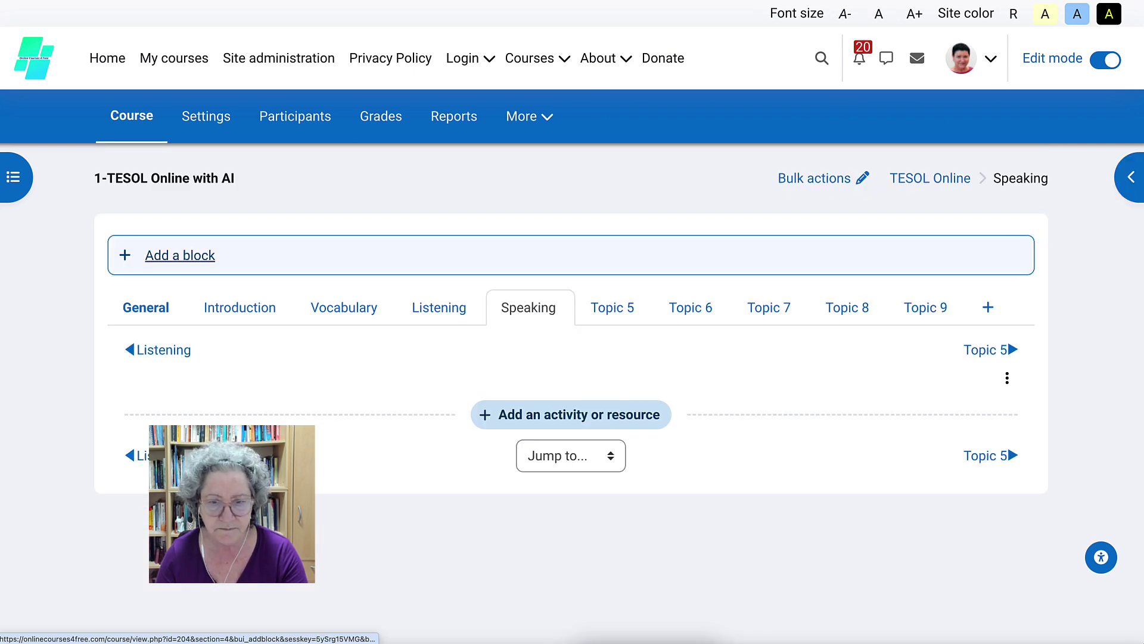
Rename the Topic 5 section to 'Reading'
{"action": "left_click", "coordinate": [612, 307]}
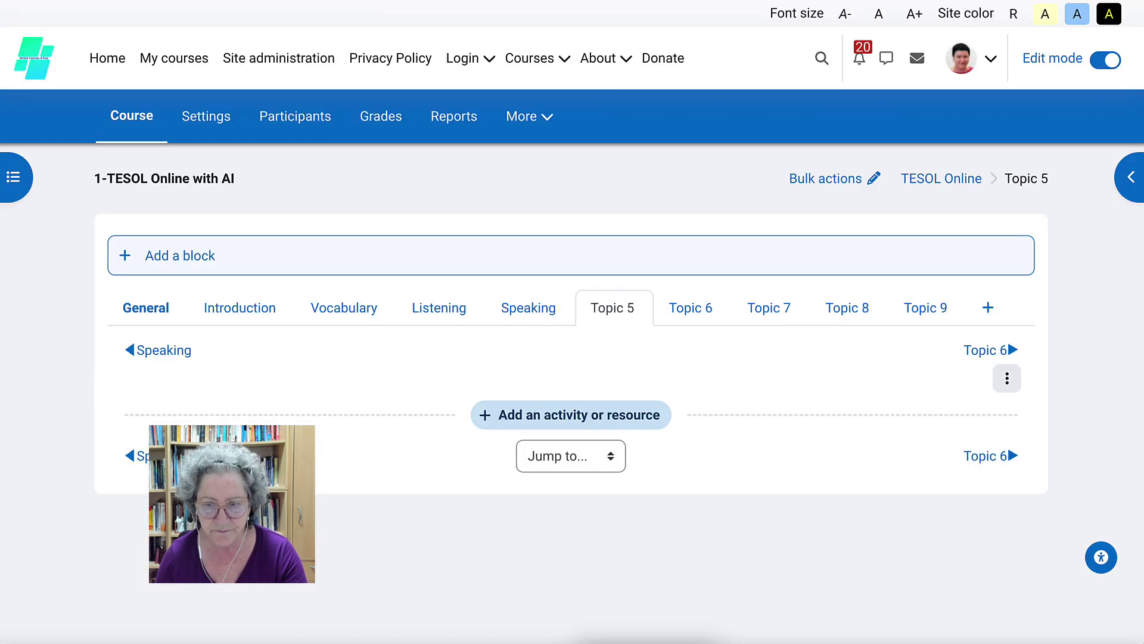
{"action": "left_click", "coordinate": [1007, 378]}
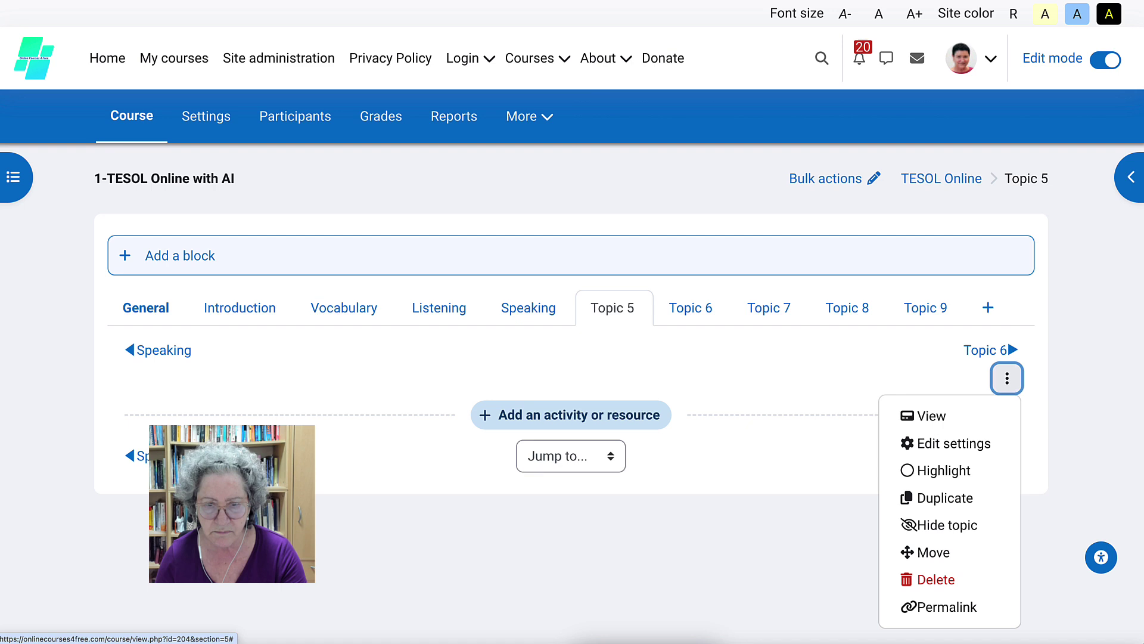
{"action": "key", "text": "Escape"}
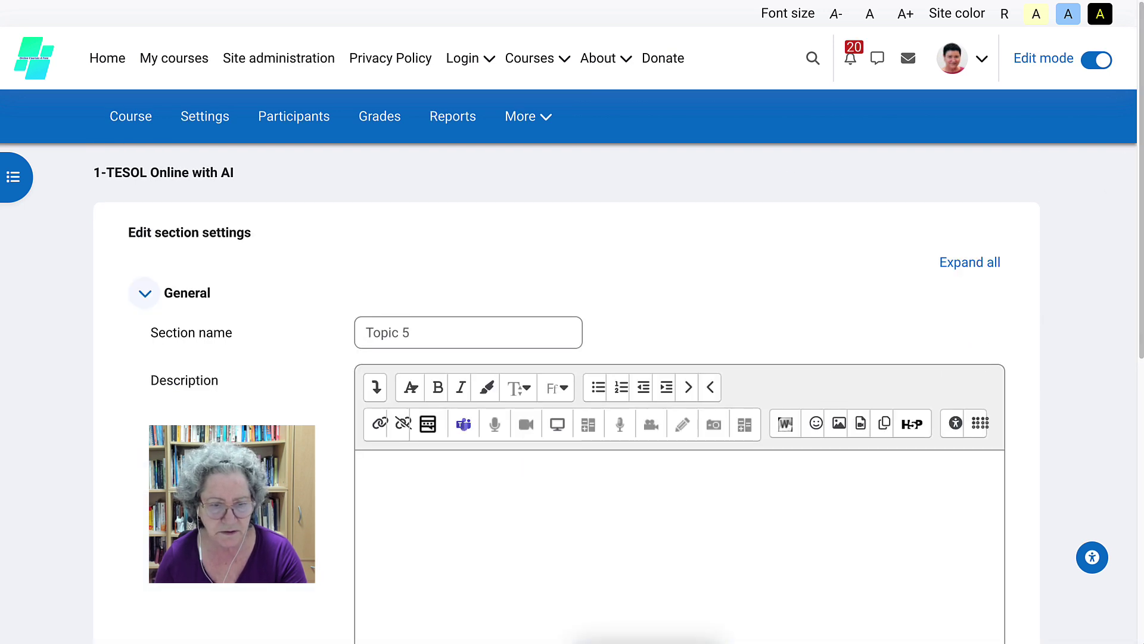
{"action": "left_click", "coordinate": [468, 332]}
{"action": "key", "text": "ctrl+a"}
{"action": "type", "text": "Readin"}
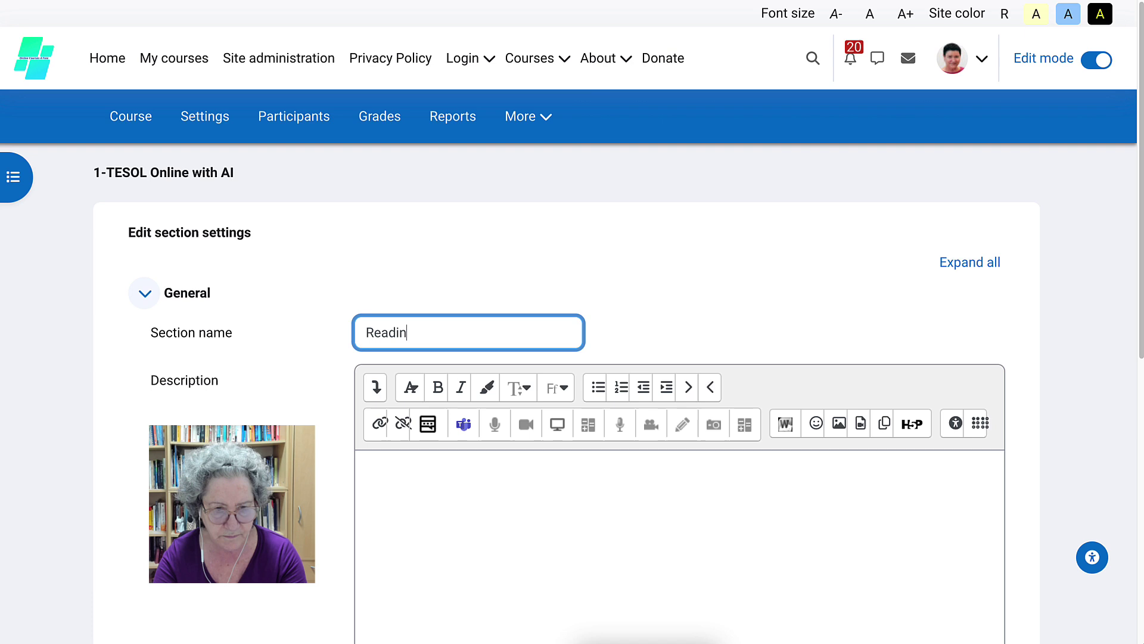
{"action": "type", "text": "g"}
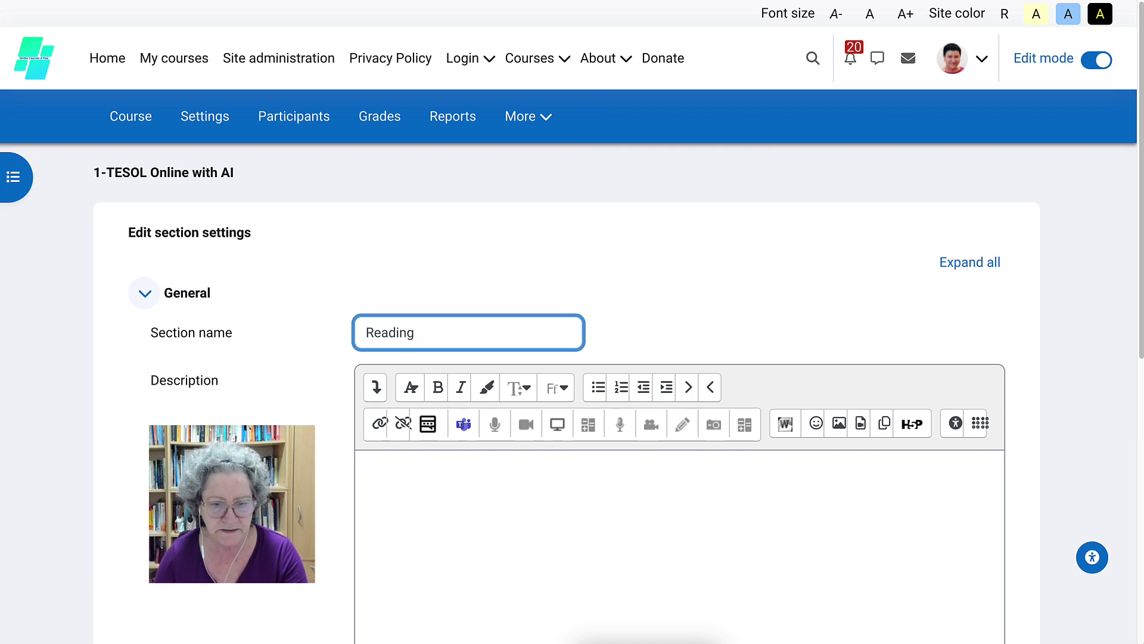
{"action": "scroll", "coordinate": [566, 393], "scroll_direction": "down", "scroll_amount": 8}
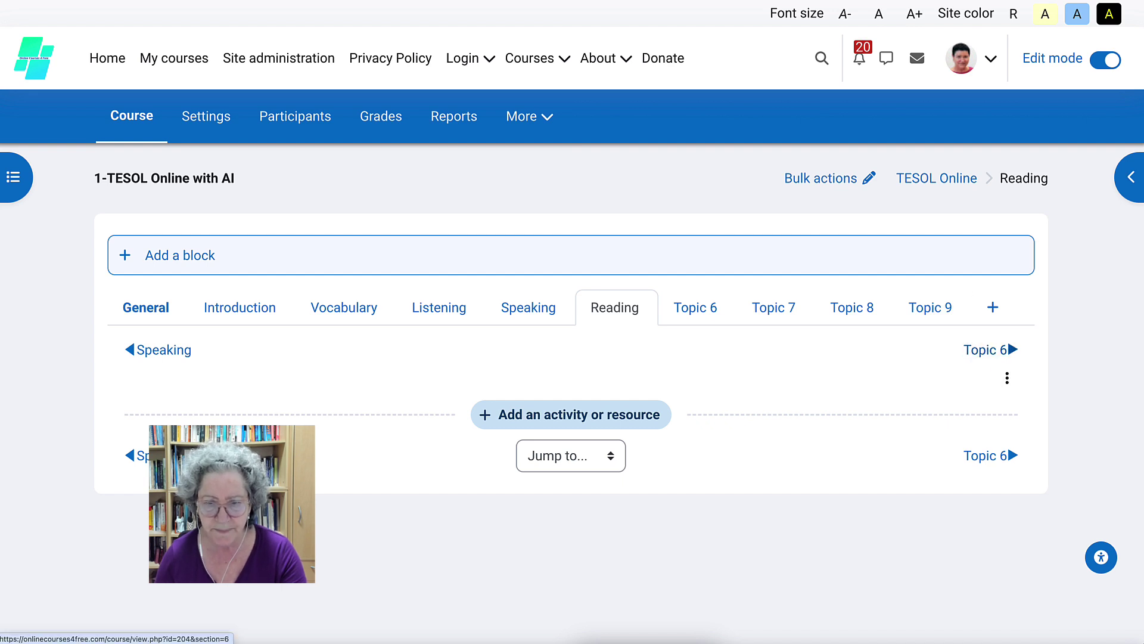
Rename Topic 6 to 'Writing', then move on to the Topic 7 section
{"action": "left_click", "coordinate": [695, 307]}
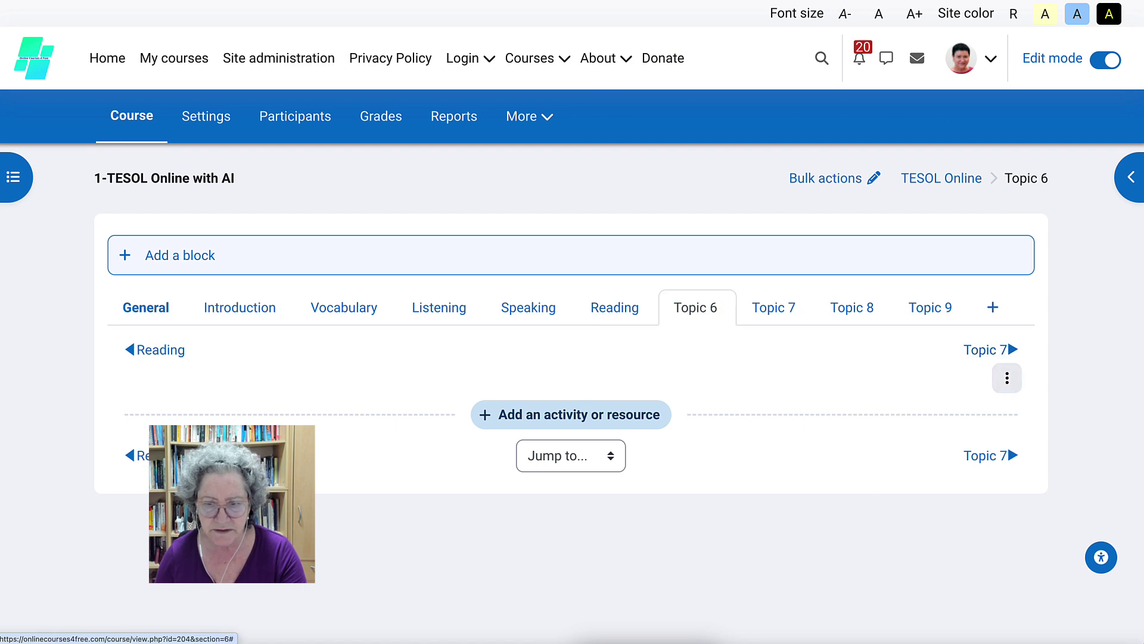
{"action": "left_click", "coordinate": [1007, 378]}
{"action": "key", "text": "Escape"}
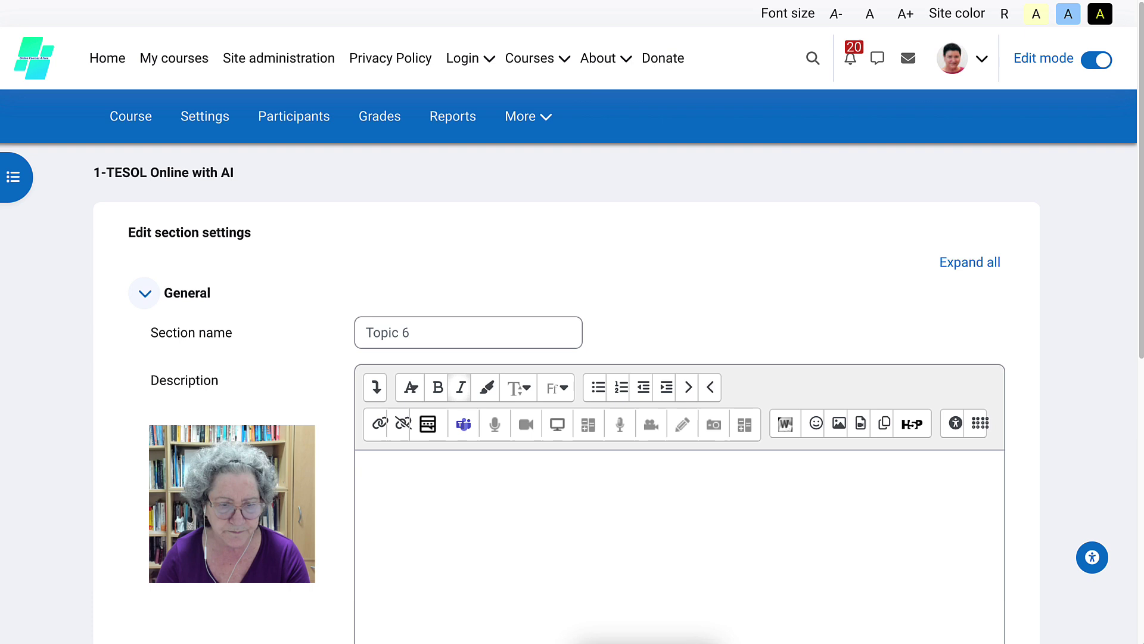
{"action": "left_click", "coordinate": [468, 332]}
{"action": "key", "text": "ctrl+a"}
{"action": "type", "text": "Wr"}
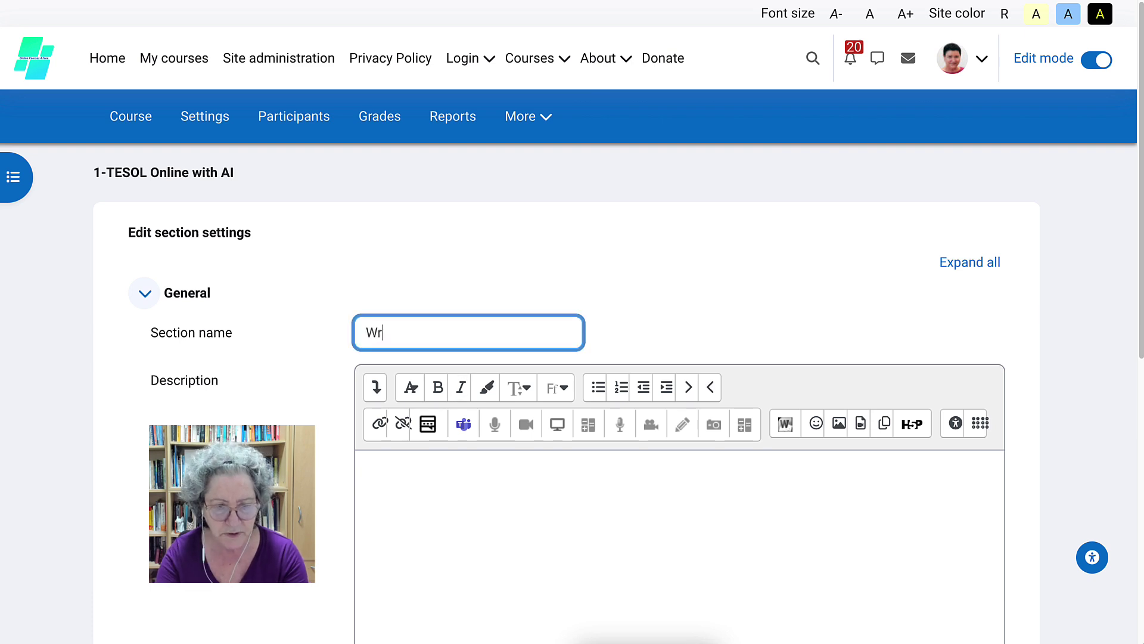
{"action": "type", "text": "iting"}
{"action": "scroll", "coordinate": [572, 357], "scroll_direction": "down", "scroll_amount": 10}
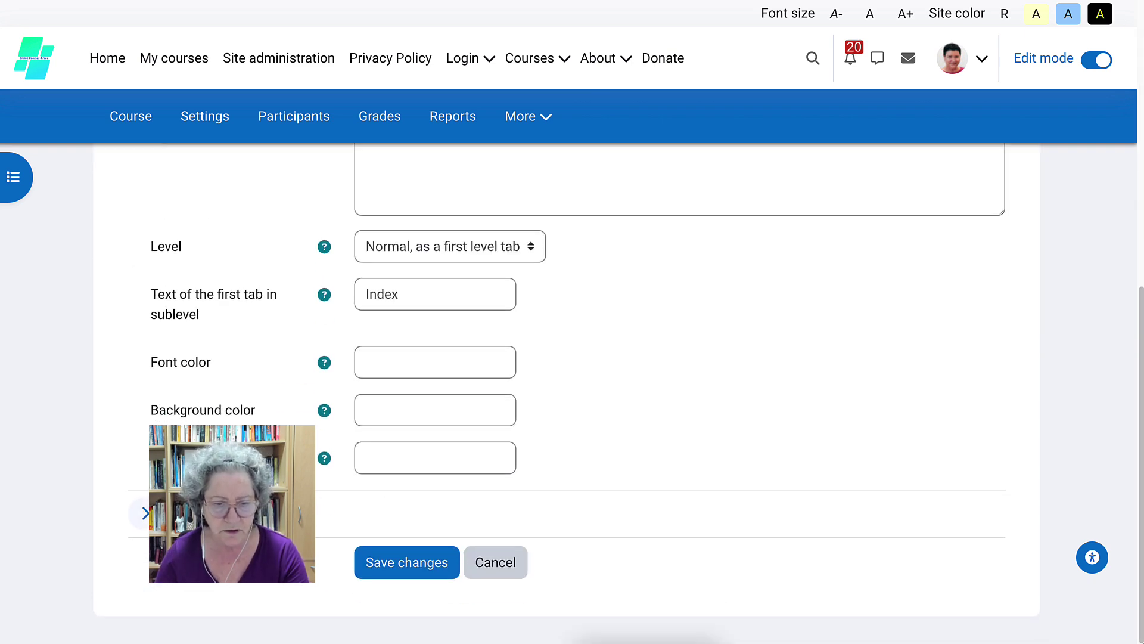
{"action": "left_click", "coordinate": [407, 563]}
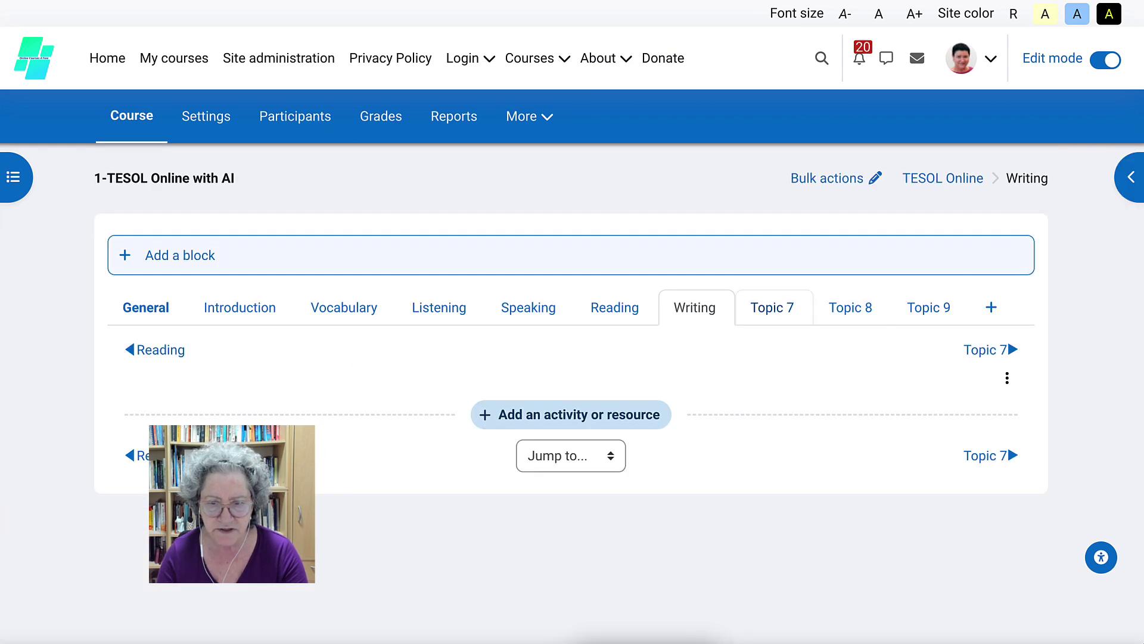
{"action": "left_click", "coordinate": [772, 307]}
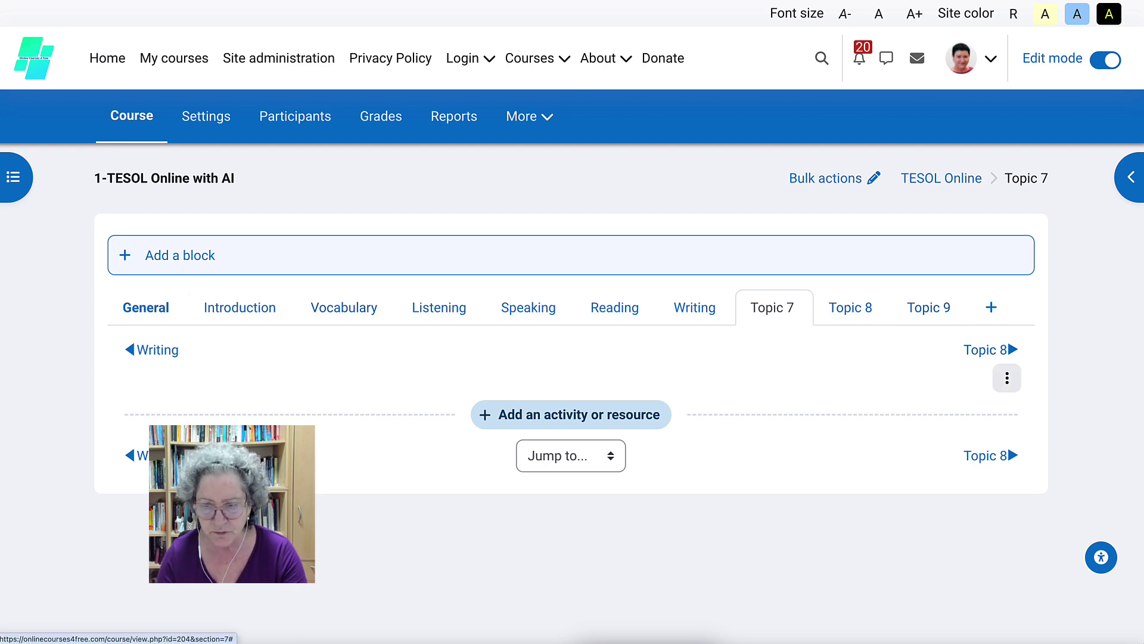
{"action": "left_click", "coordinate": [1007, 378]}
Replace Topic 7's section name with 'Grammar' and save it
{"action": "left_click", "coordinate": [947, 444]}
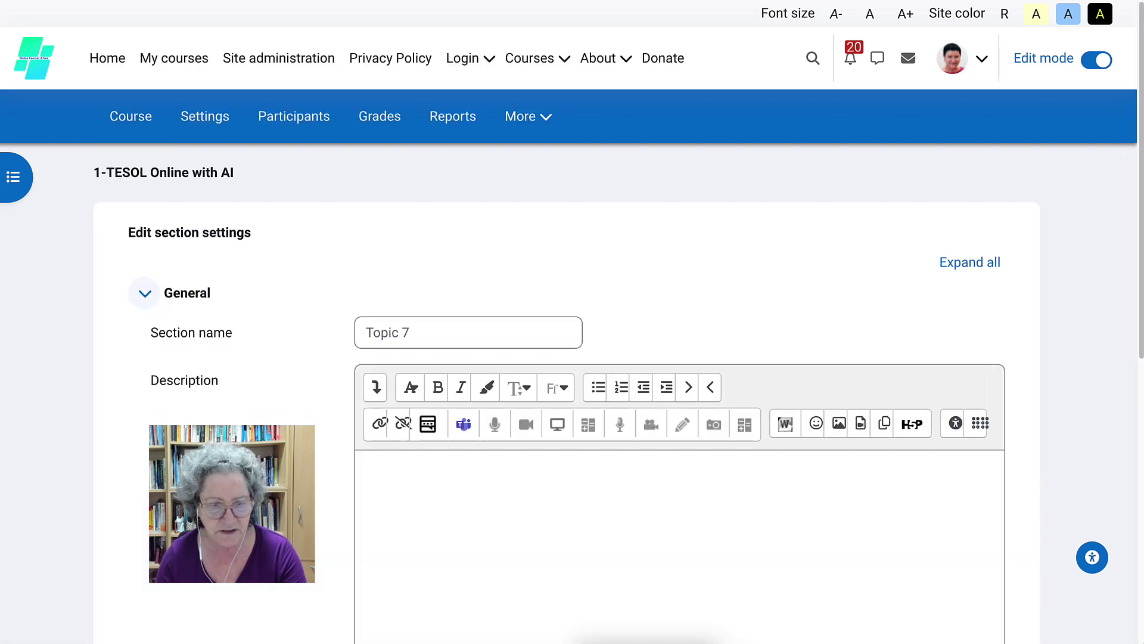
{"action": "left_click", "coordinate": [469, 332]}
{"action": "key", "text": "ctrl+a"}
{"action": "type", "text": "Gra"}
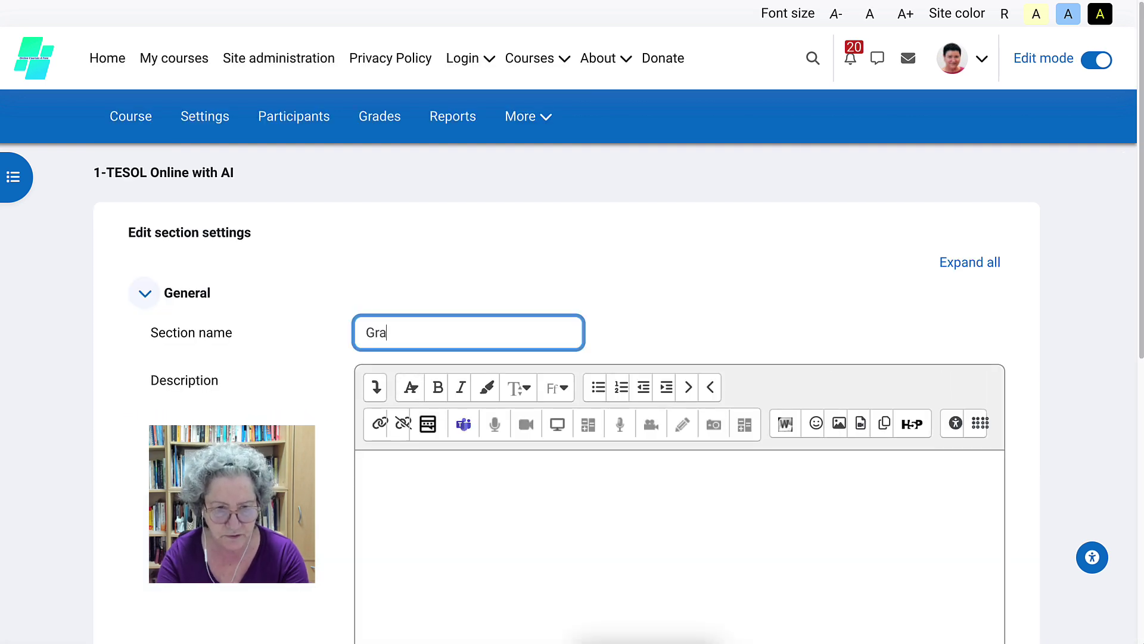
{"action": "type", "text": "mmar"}
{"action": "scroll", "coordinate": [566, 387], "scroll_direction": "down", "scroll_amount": 8}
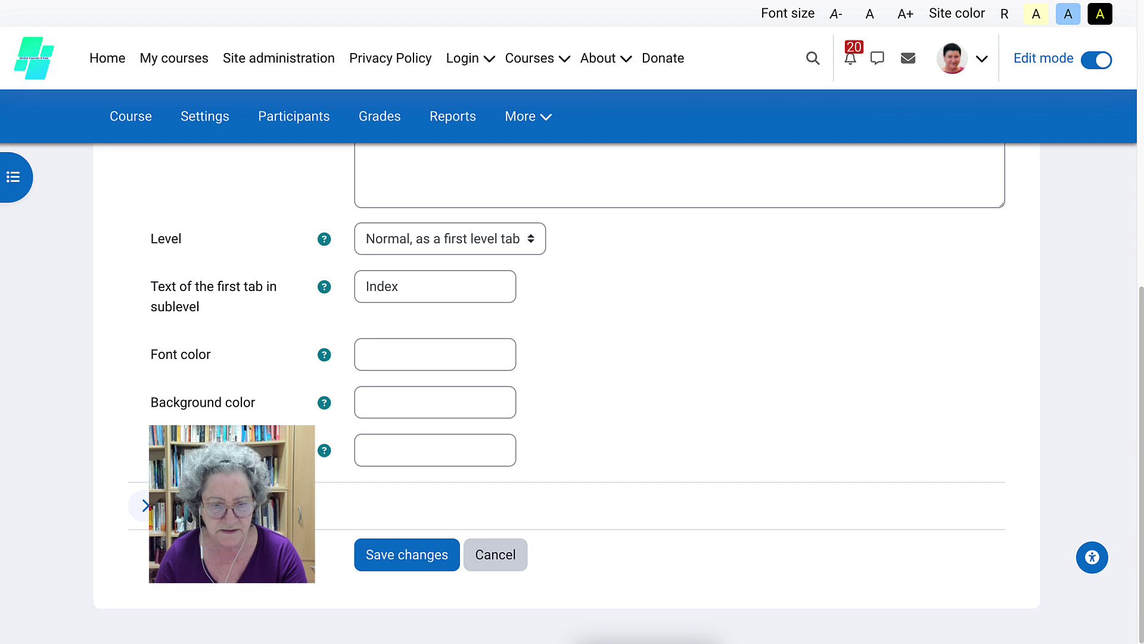
{"action": "left_click", "coordinate": [407, 562]}
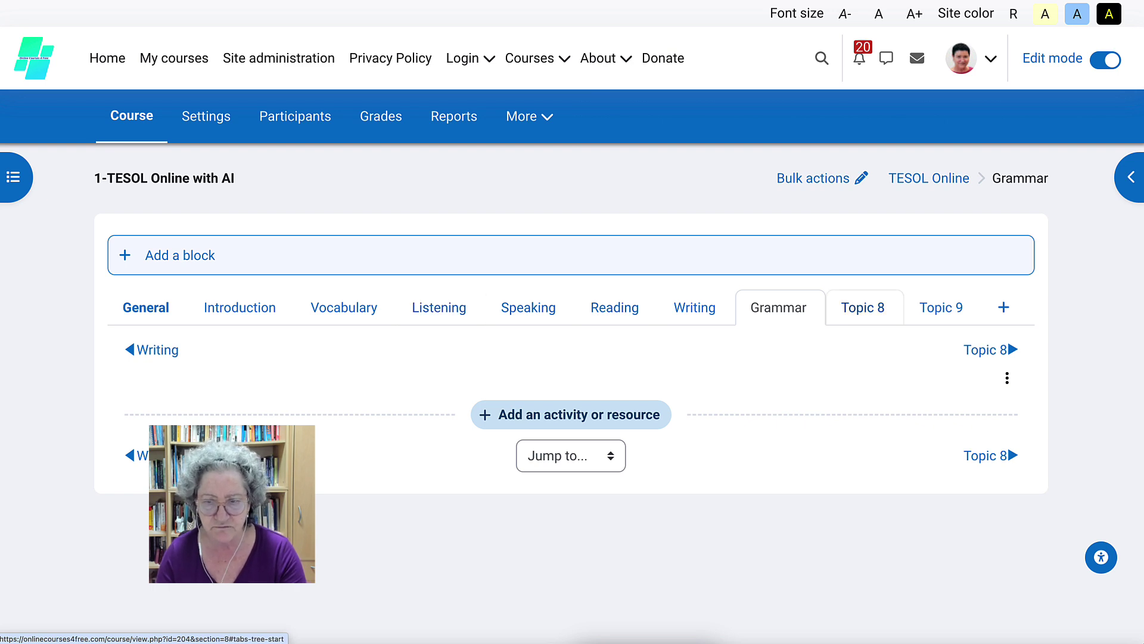
Enter 'Showcase and Reflect' as the Topic 8 section name
{"action": "left_click", "coordinate": [863, 307]}
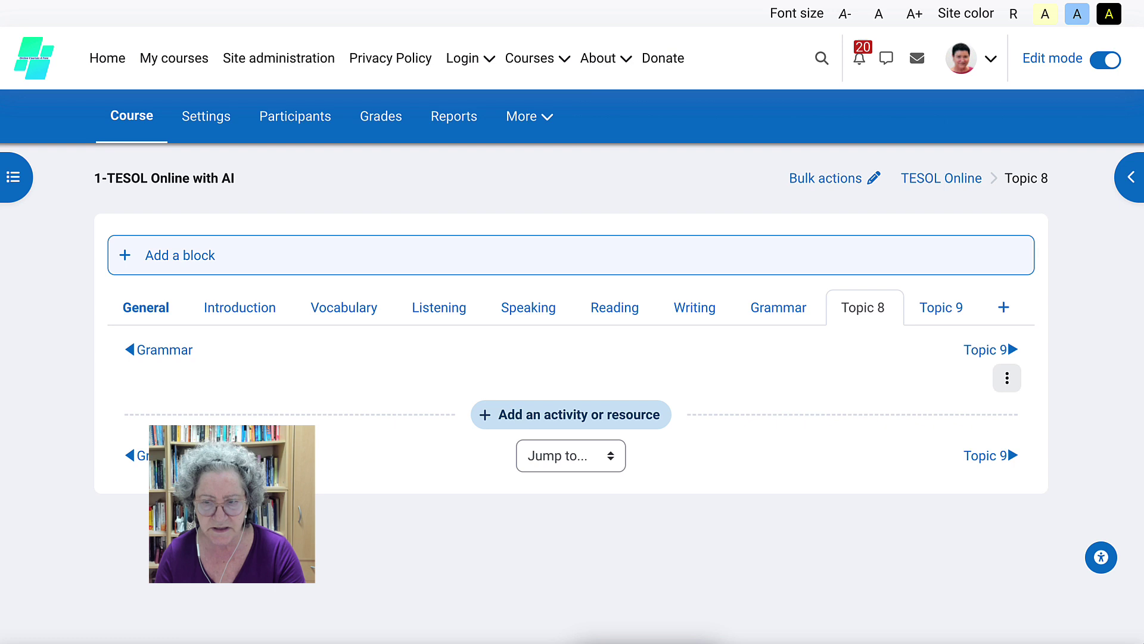
{"action": "left_click", "coordinate": [1007, 378]}
{"action": "left_click", "coordinate": [953, 442]}
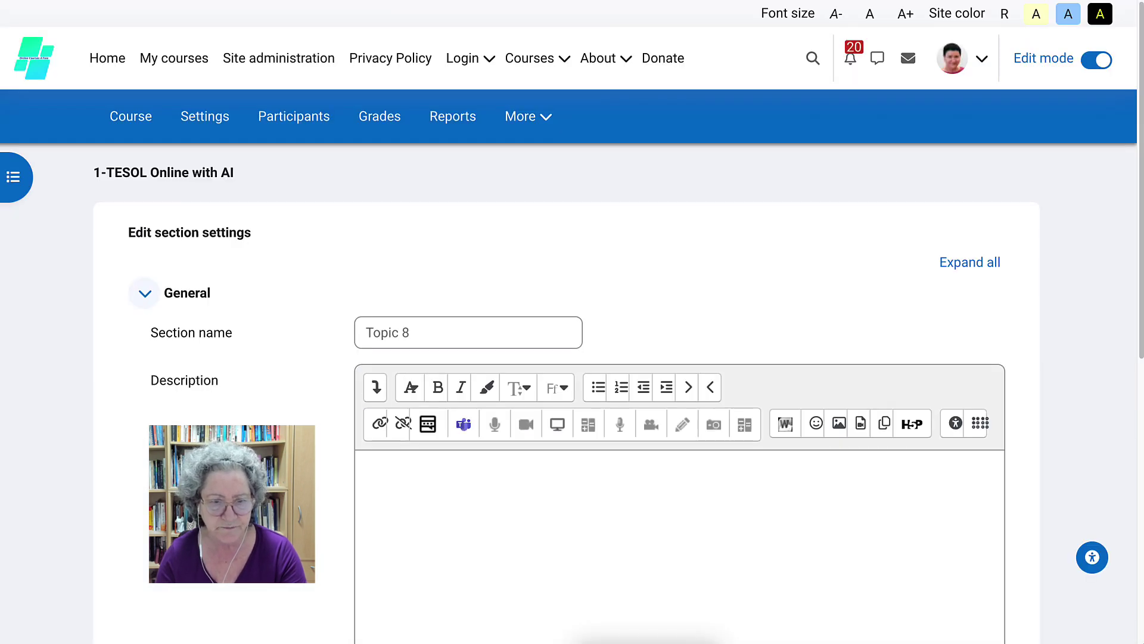
{"action": "type", "text": "S"}
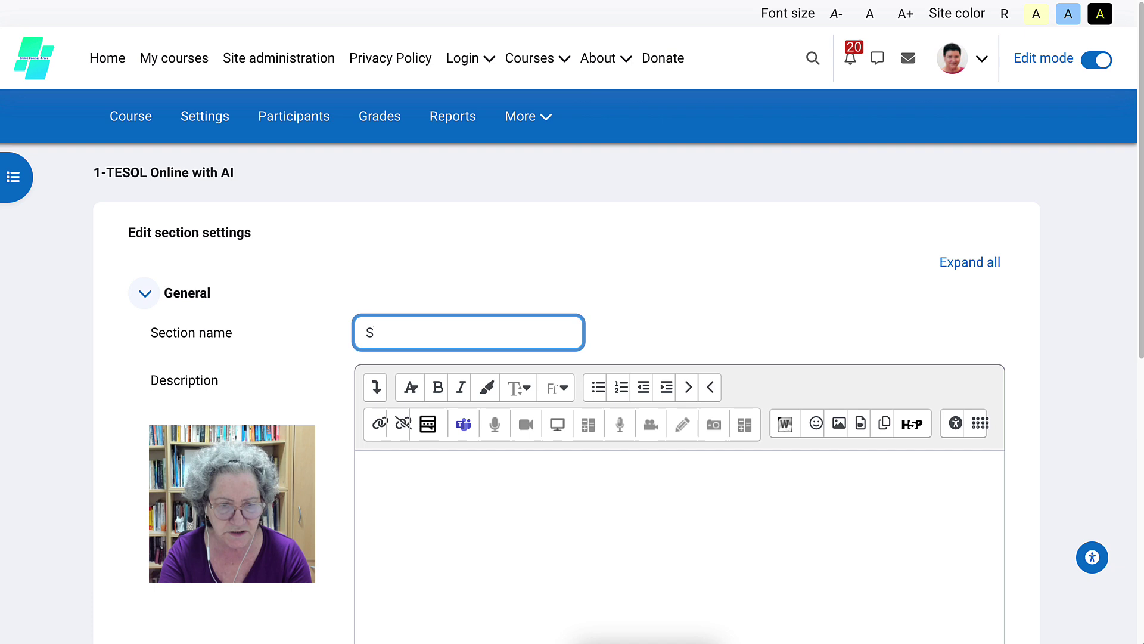
{"action": "type", "text": "howcase a"}
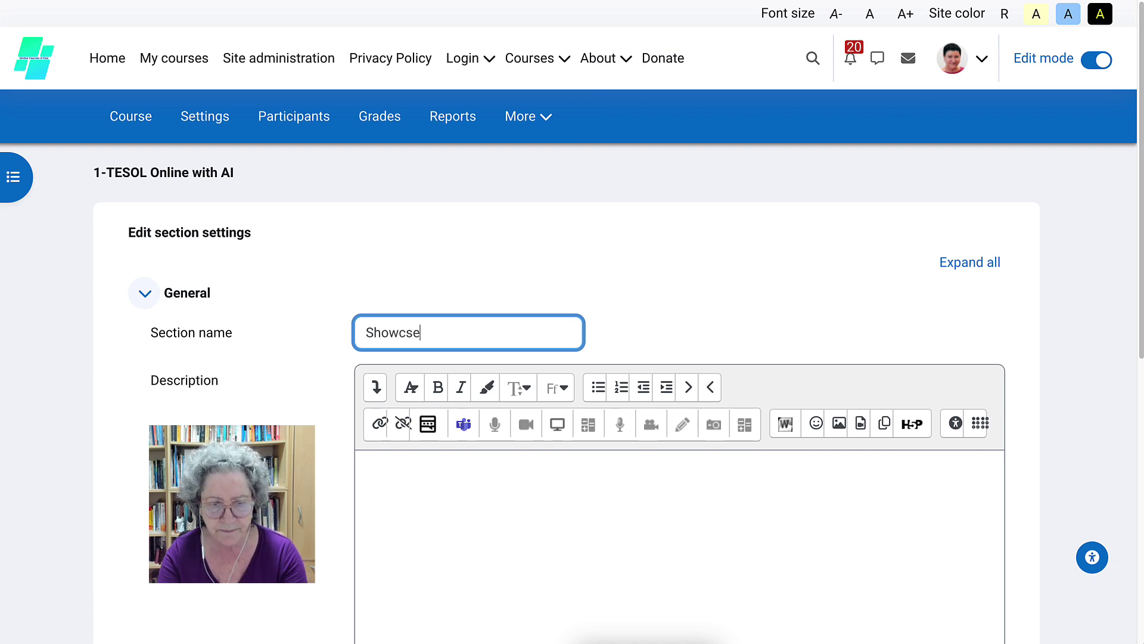
{"action": "key", "text": "BackSpace"}
{"action": "key", "text": "BackSpace"}
{"action": "type", "text": "ase and R"}
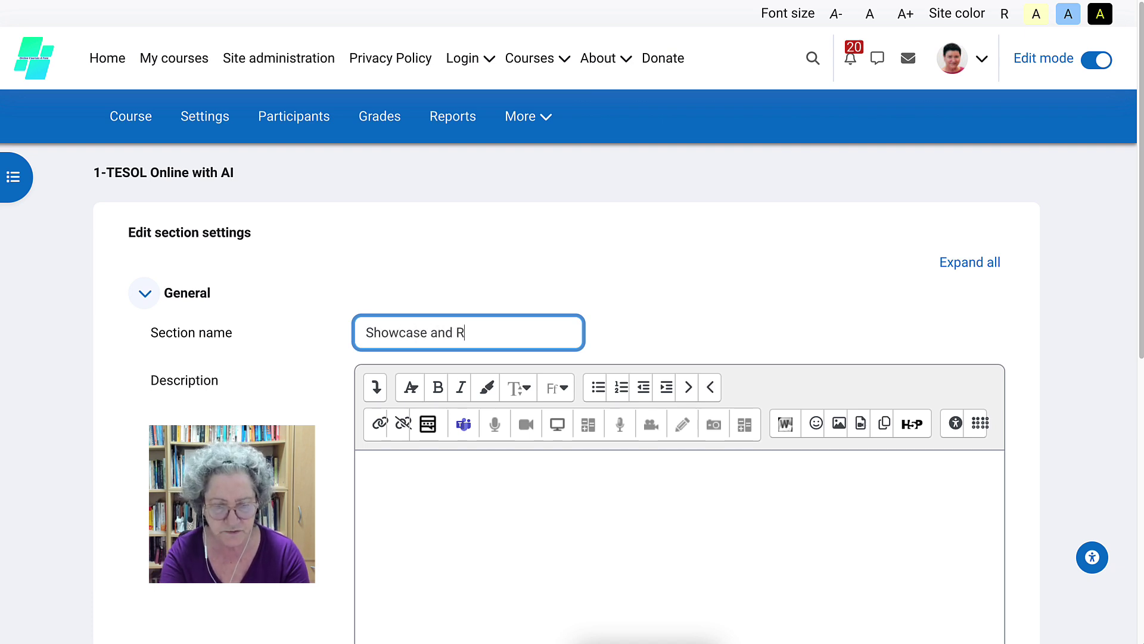
{"action": "type", "text": "flec"}
{"action": "key", "text": "BackSpace"}
{"action": "key", "text": "BackSpace"}
{"action": "key", "text": "BackSpace"}
{"action": "key", "text": "BackSpace"}
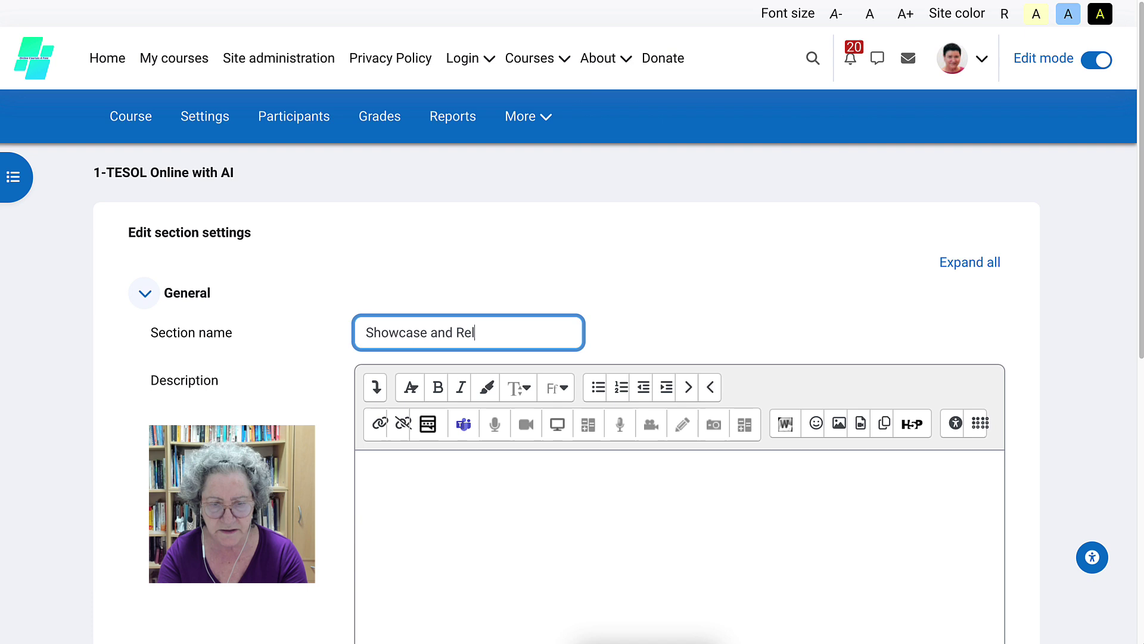
{"action": "type", "text": "ef"}
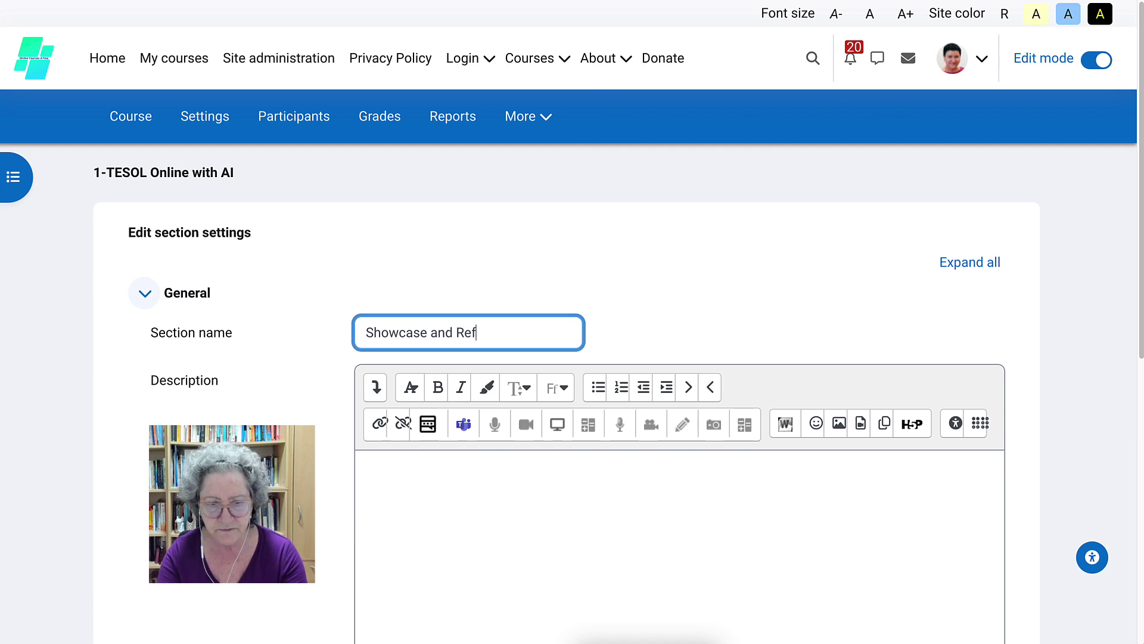
{"action": "type", "text": "lect"}
{"action": "scroll", "coordinate": [572, 357], "scroll_direction": "down", "scroll_amount": 3}
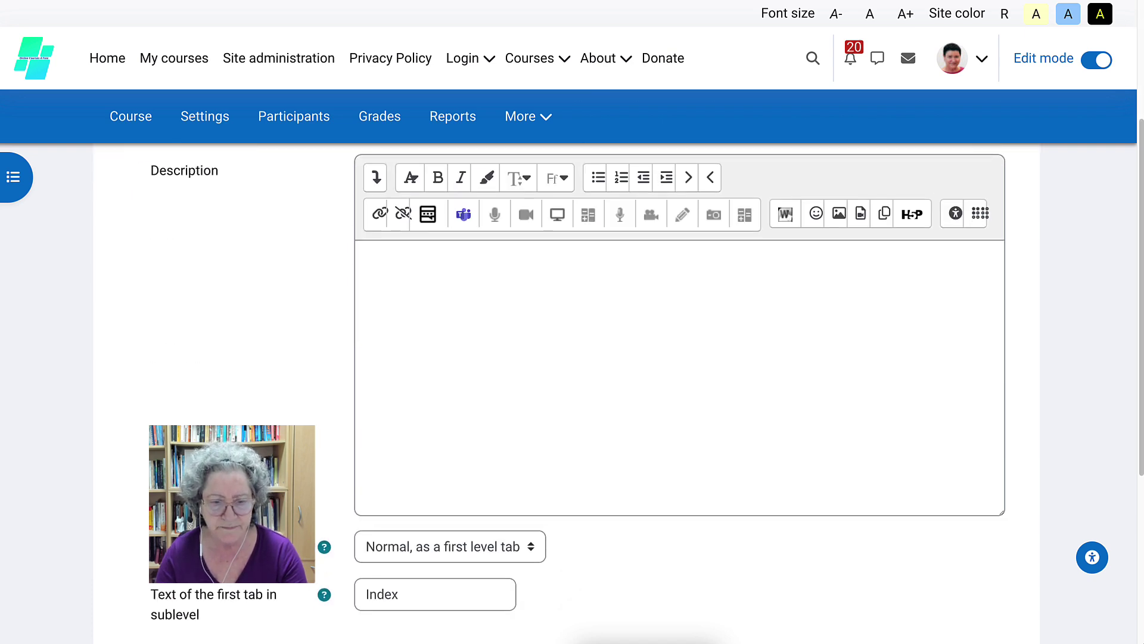
{"action": "scroll", "coordinate": [572, 357], "scroll_direction": "down", "scroll_amount": 1}
{"action": "scroll", "coordinate": [572, 358], "scroll_direction": "down", "scroll_amount": 4}
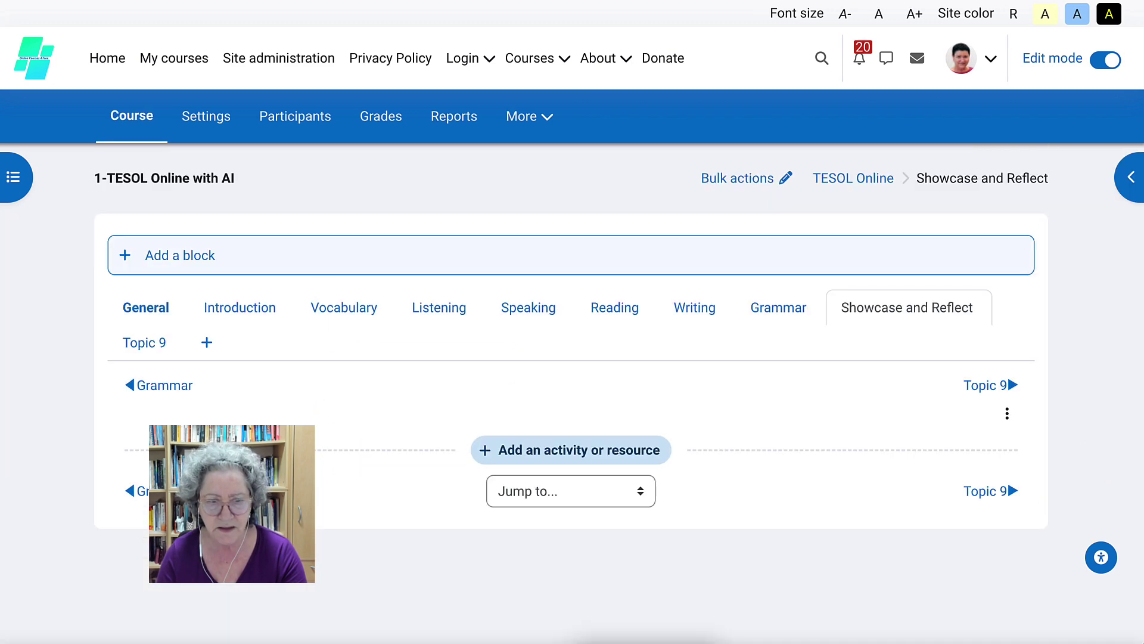
Rename Topic 9 to 'Certificates of Completion' and save it
{"action": "left_click", "coordinate": [145, 342]}
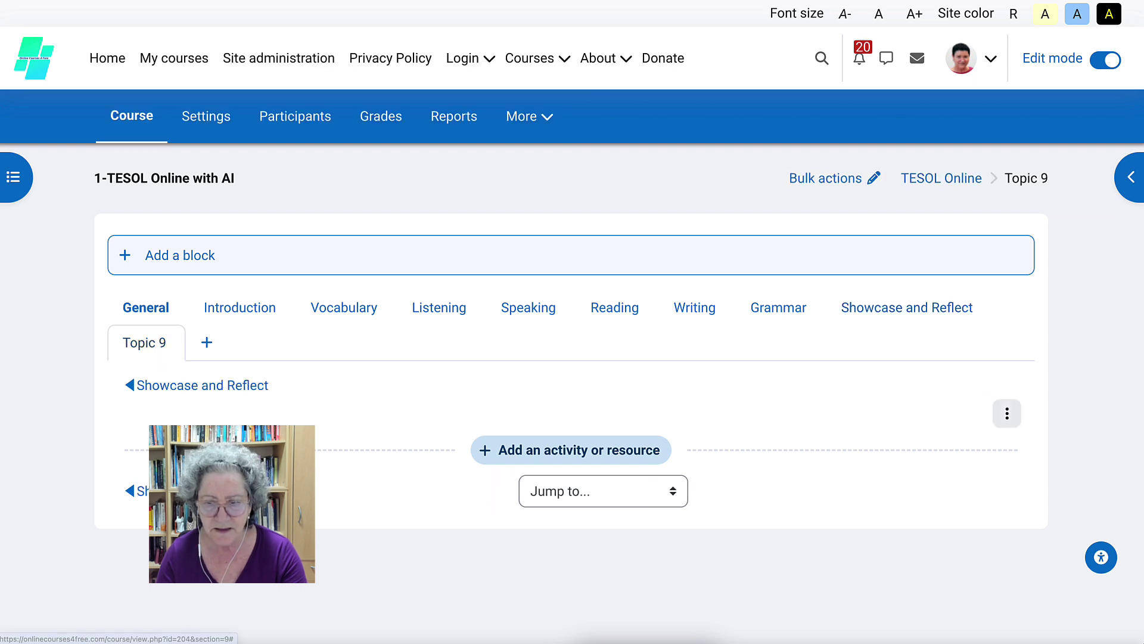
{"action": "left_click", "coordinate": [1007, 413]}
{"action": "left_click", "coordinate": [1007, 413]}
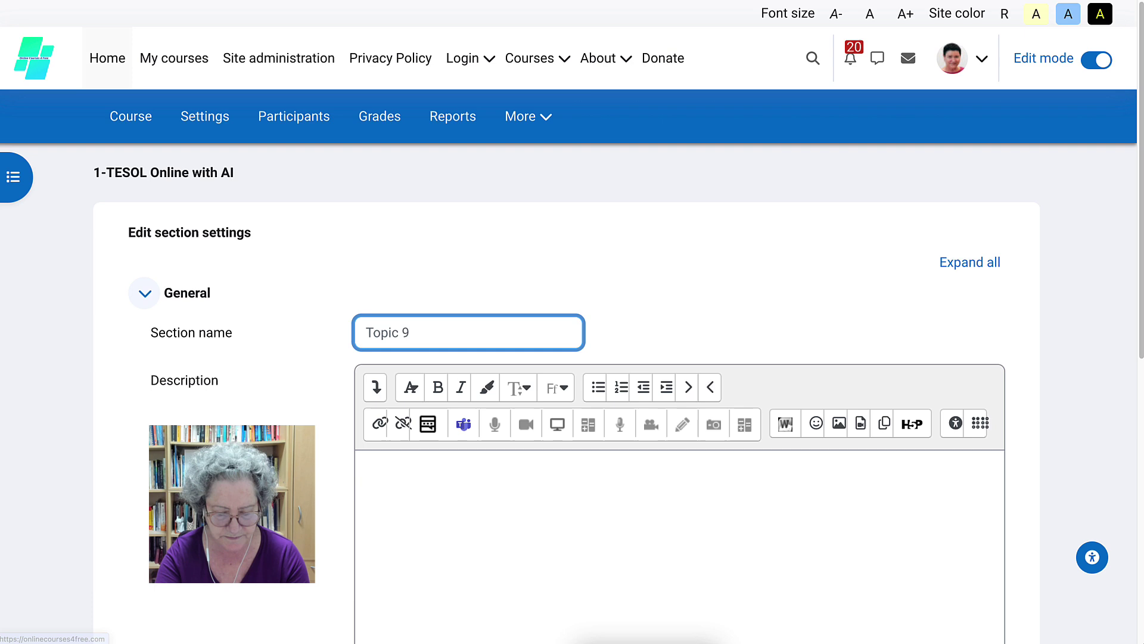
{"action": "type", "text": "Certificate"}
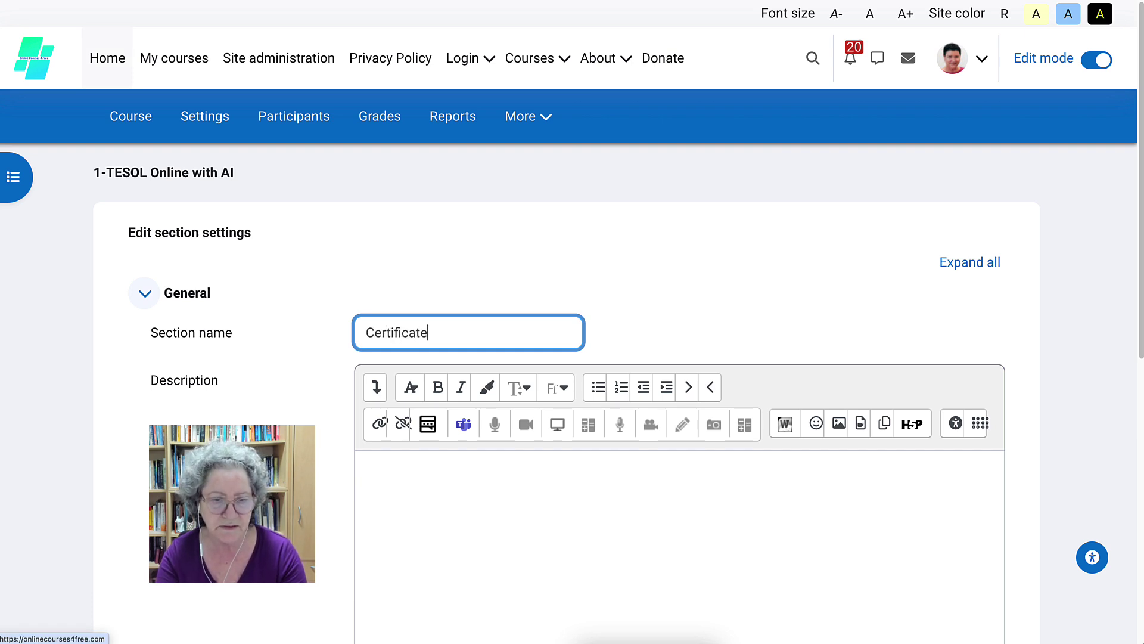
{"action": "type", "text": "s of "}
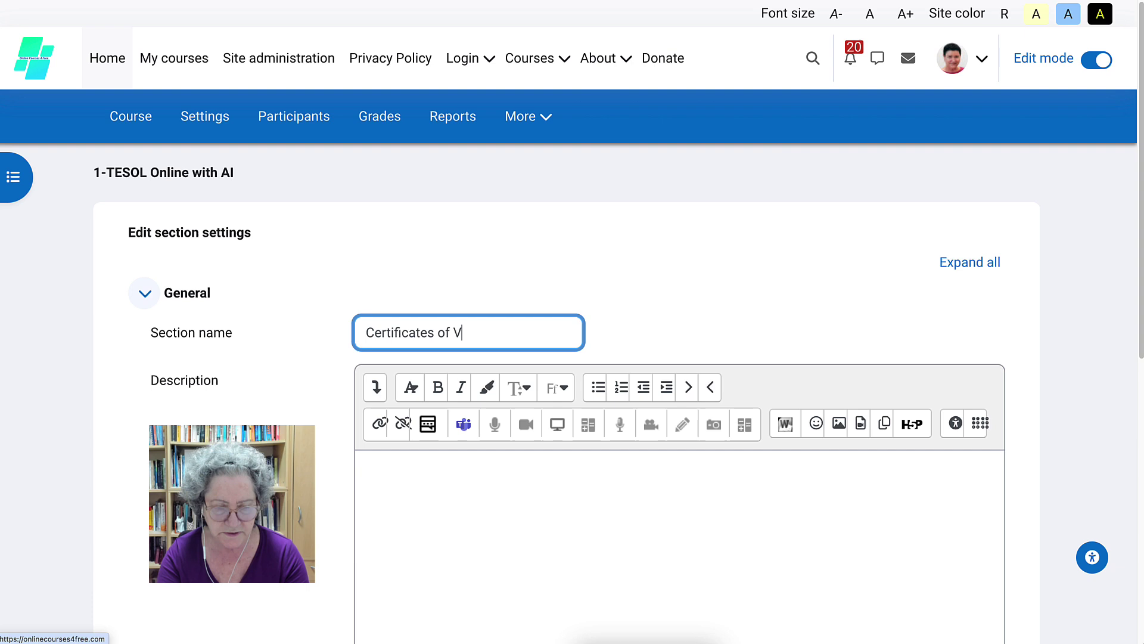
{"action": "type", "text": "Compl"}
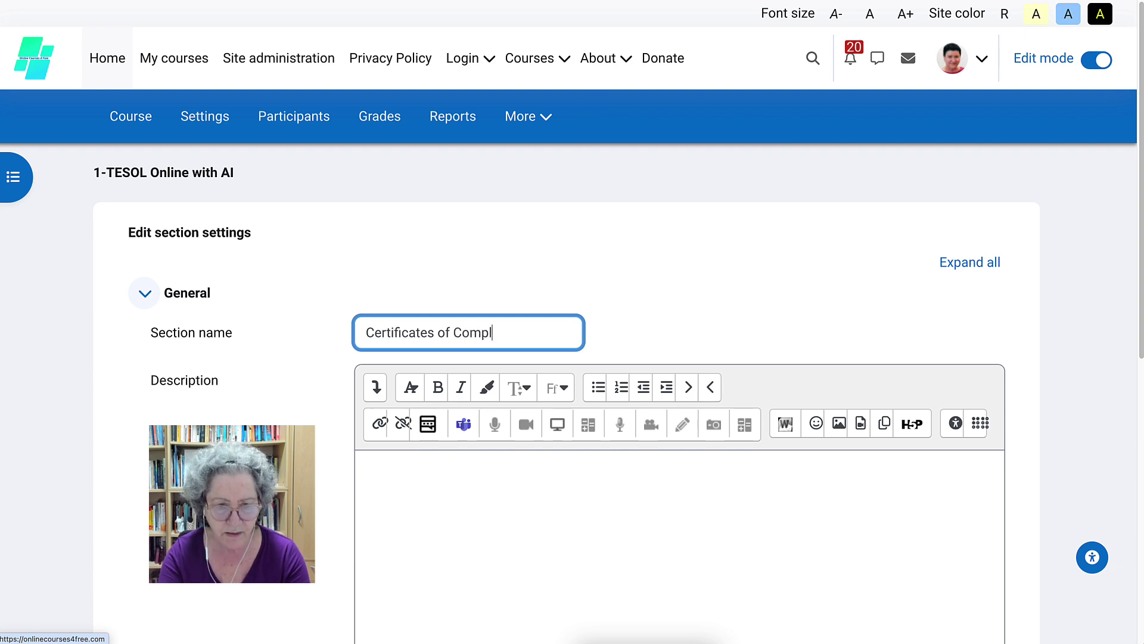
{"action": "type", "text": "etion"}
{"action": "scroll", "coordinate": [566, 393], "scroll_direction": "down", "scroll_amount": 10}
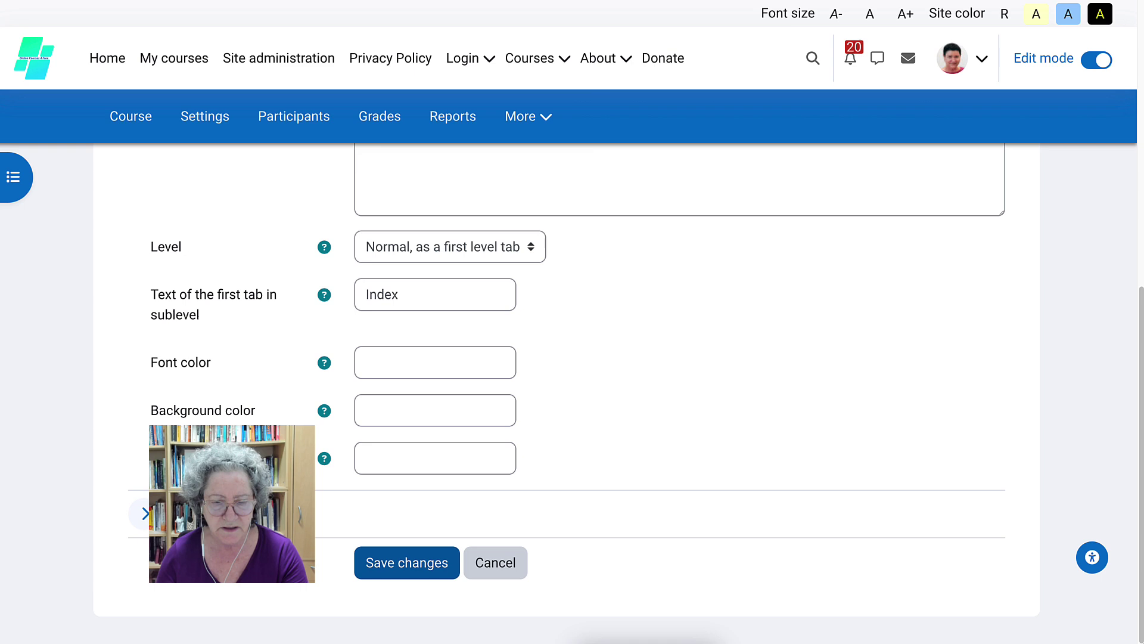
{"action": "left_click", "coordinate": [407, 562]}
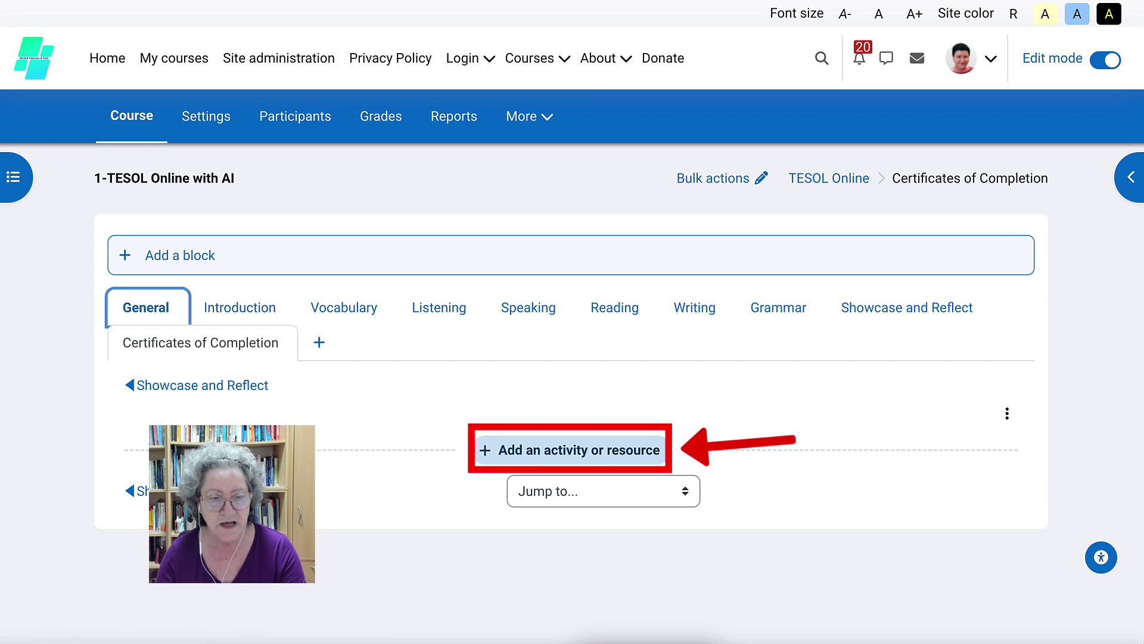
Rename the General section to 'Syllabus' in its section settings and save
{"action": "left_click", "coordinate": [146, 307]}
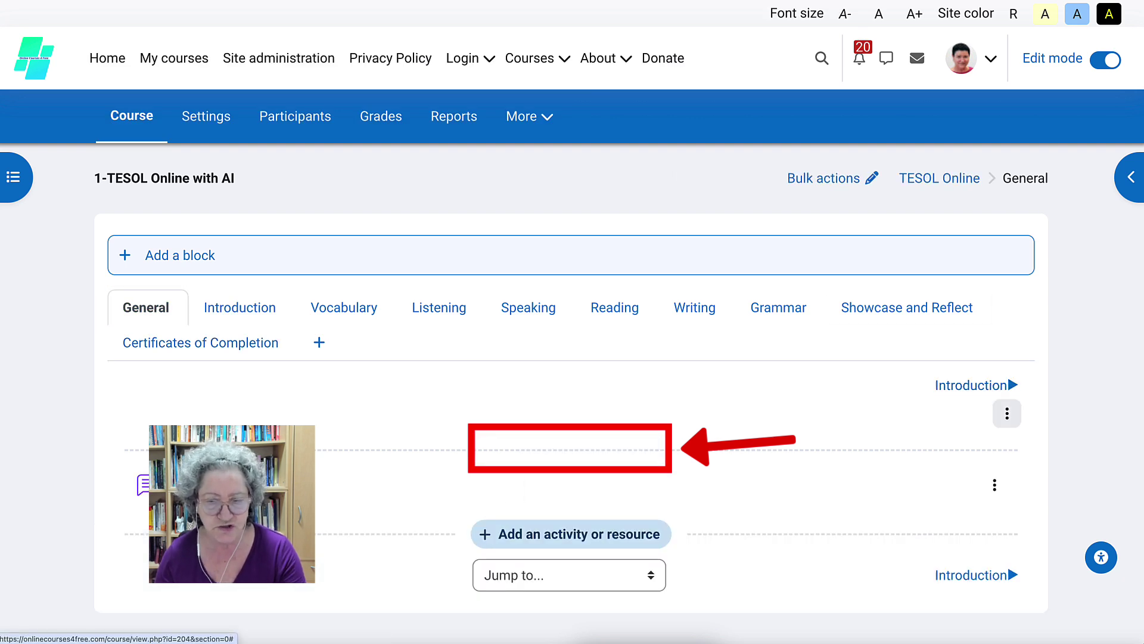
{"action": "left_click", "coordinate": [1007, 413]}
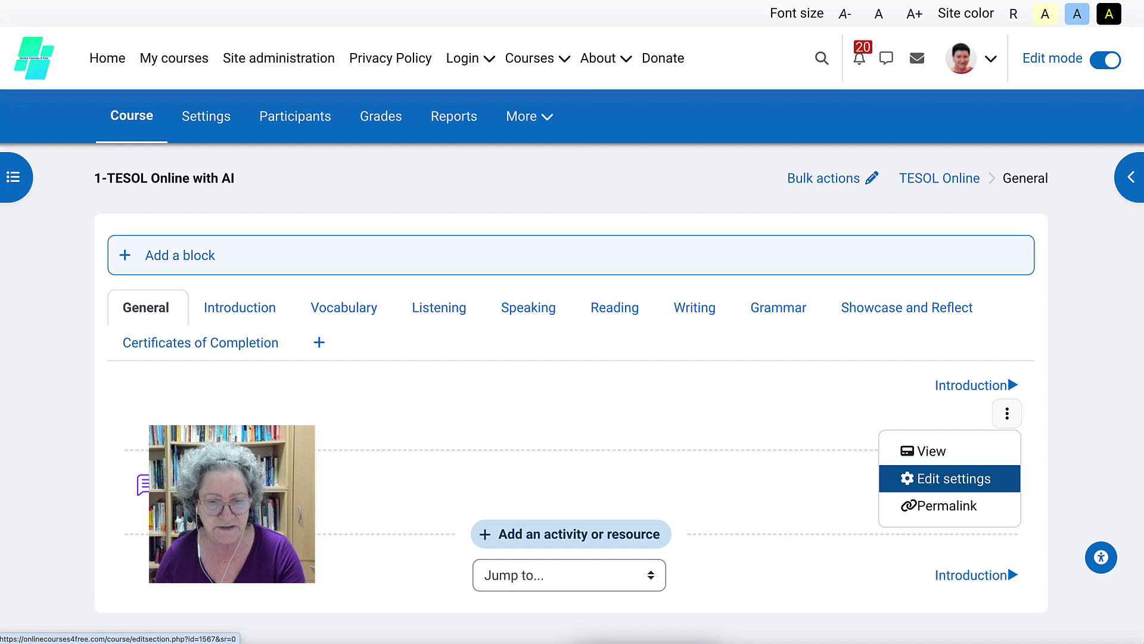
{"action": "left_click", "coordinate": [953, 478]}
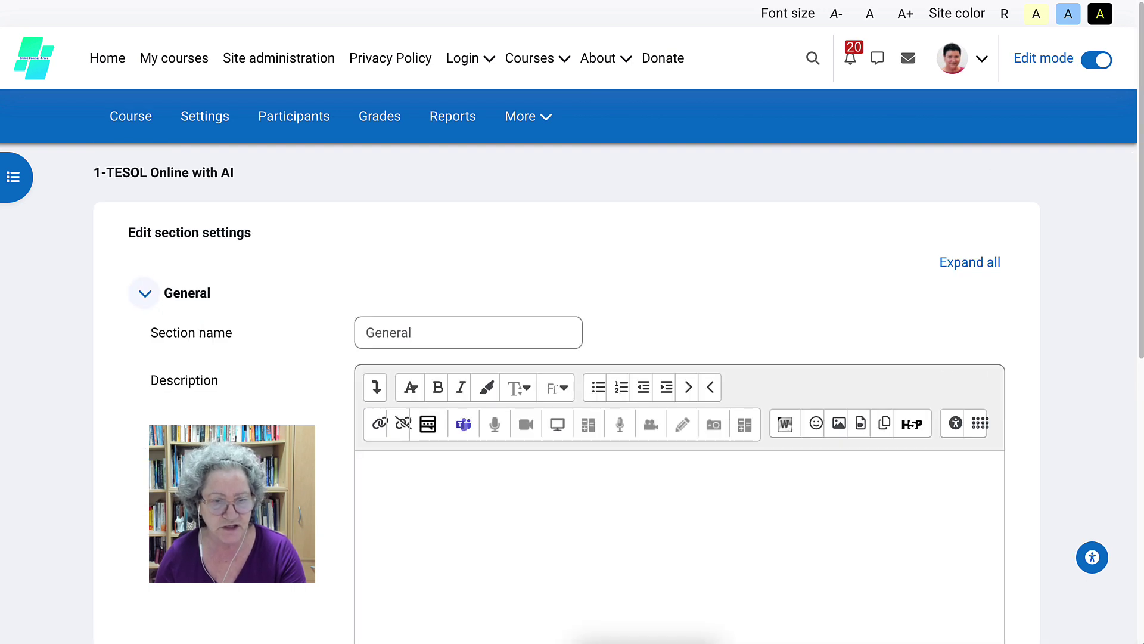
{"action": "type", "text": "S"}
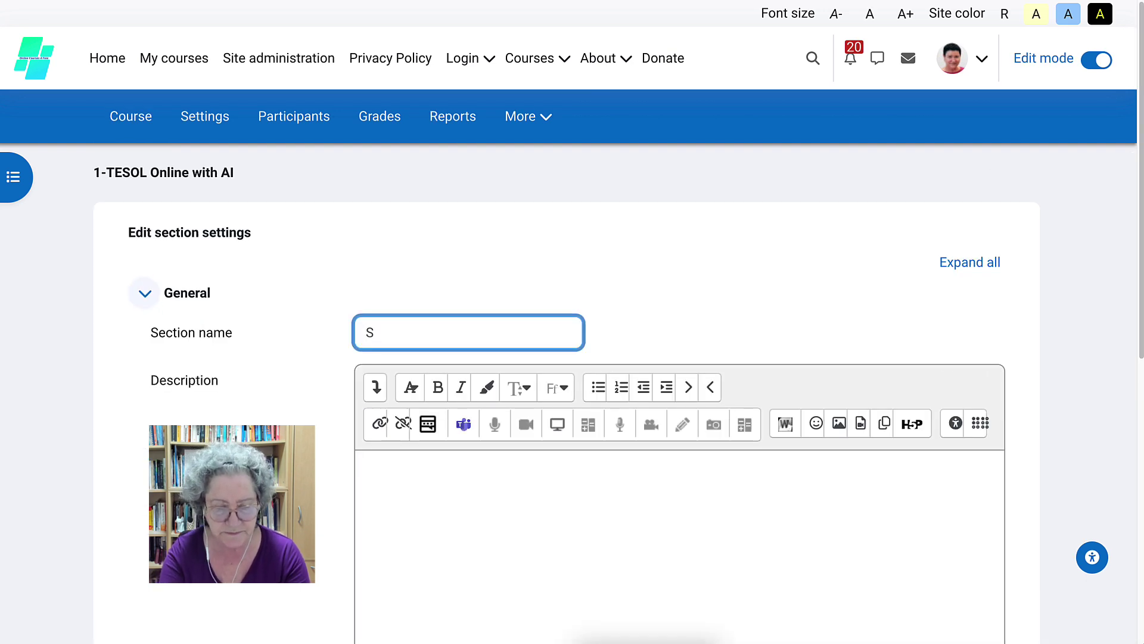
{"action": "type", "text": "yllabus"}
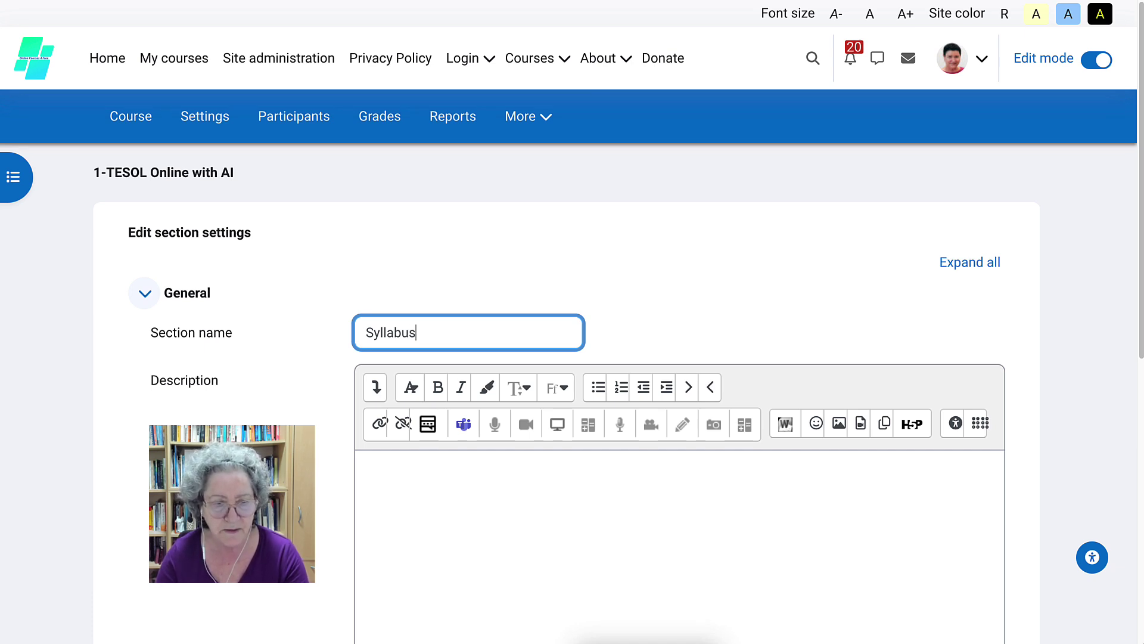
{"action": "scroll", "coordinate": [566, 393], "scroll_direction": "down", "scroll_amount": 8}
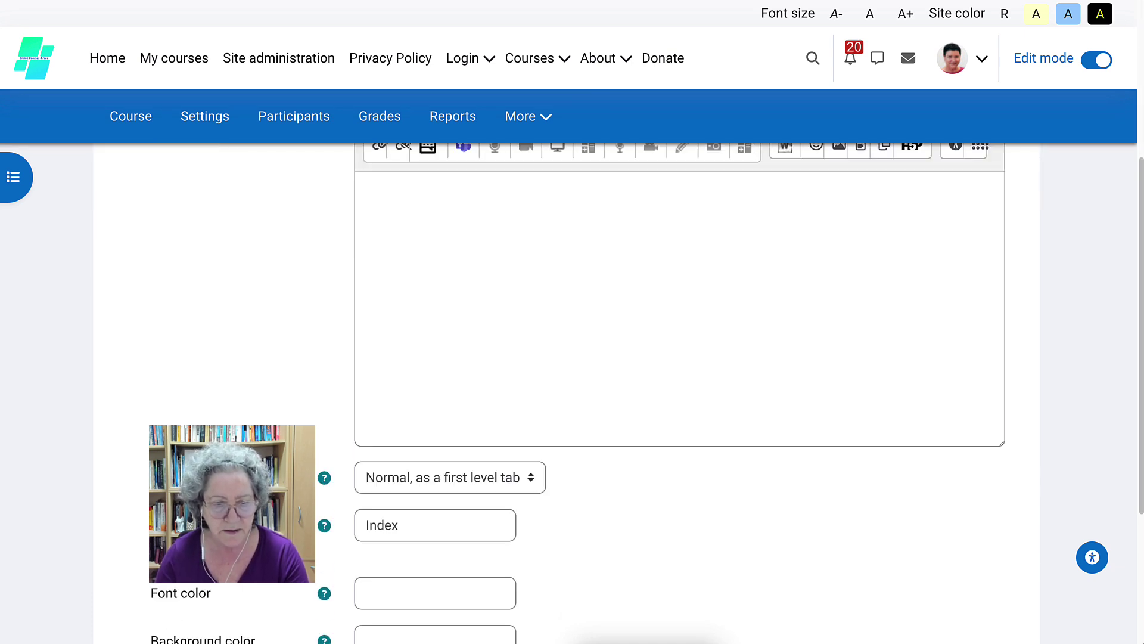
{"action": "left_click", "coordinate": [407, 562]}
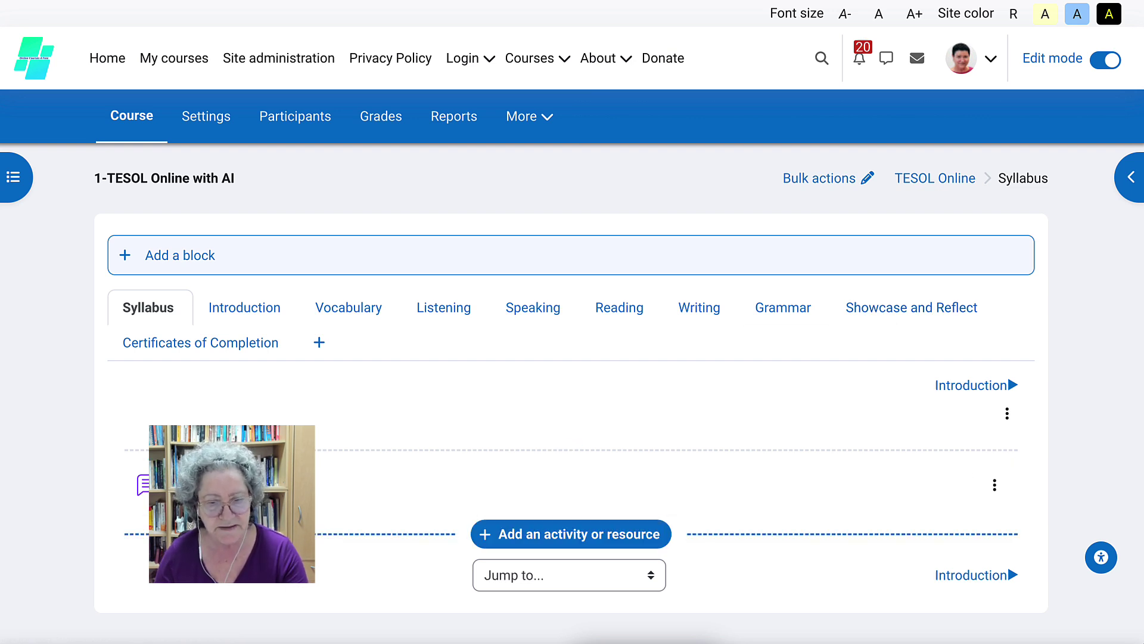
Open the activity chooser for Syllabus, browse all types, then filter it to Resources
{"action": "left_click", "coordinate": [570, 533]}
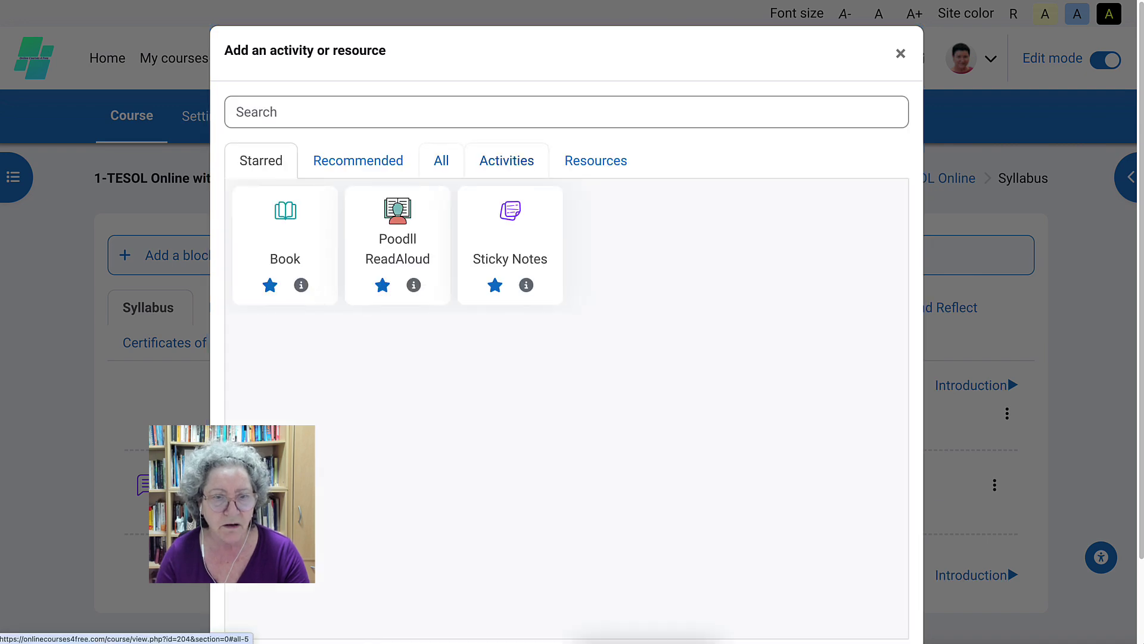
{"action": "left_click", "coordinate": [441, 160]}
{"action": "scroll", "coordinate": [623, 321], "scroll_direction": "down", "scroll_amount": 7}
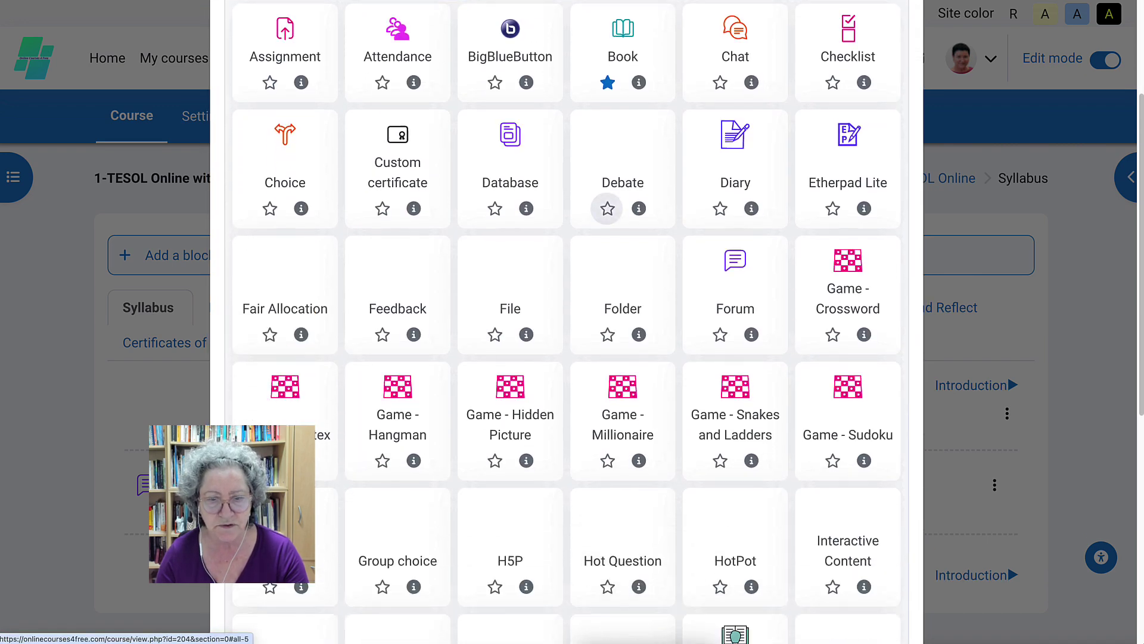
{"action": "scroll", "coordinate": [622, 321], "scroll_direction": "down", "scroll_amount": 2}
{"action": "scroll", "coordinate": [623, 322], "scroll_direction": "up", "scroll_amount": 9}
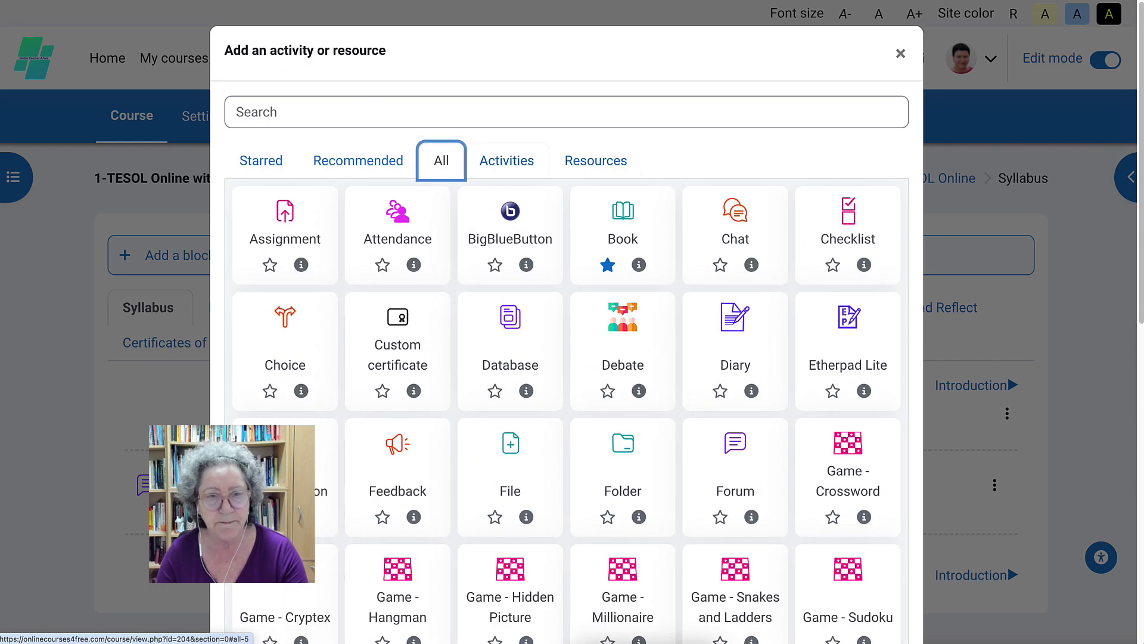
{"action": "left_click", "coordinate": [596, 160]}
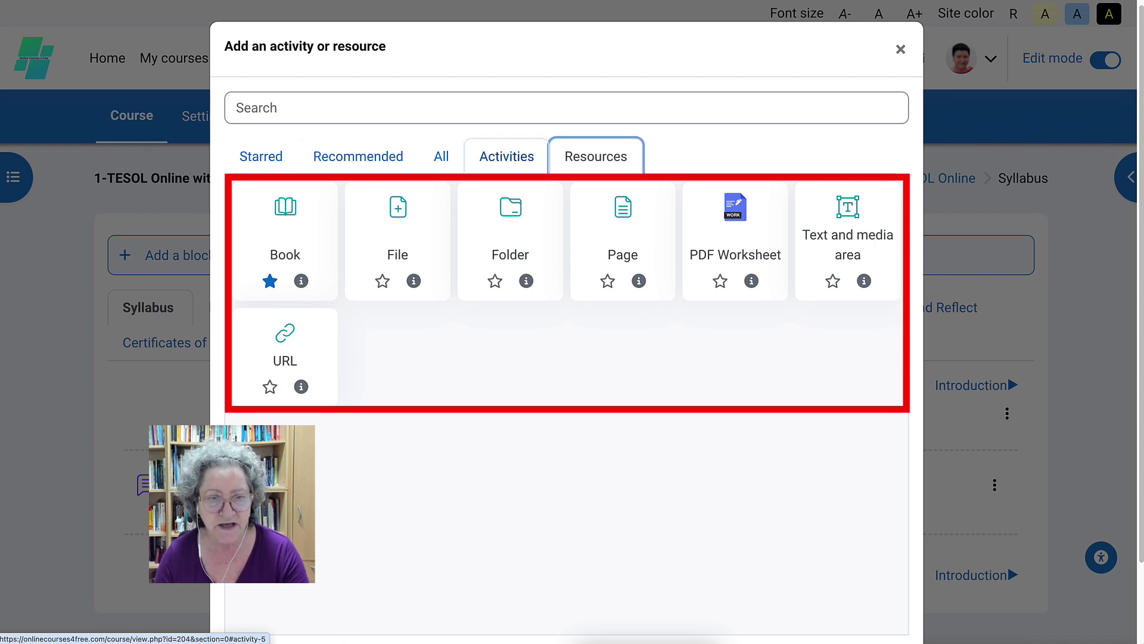
Switch the chooser to list only activity types, Assignment through H5P
{"action": "left_click", "coordinate": [507, 156]}
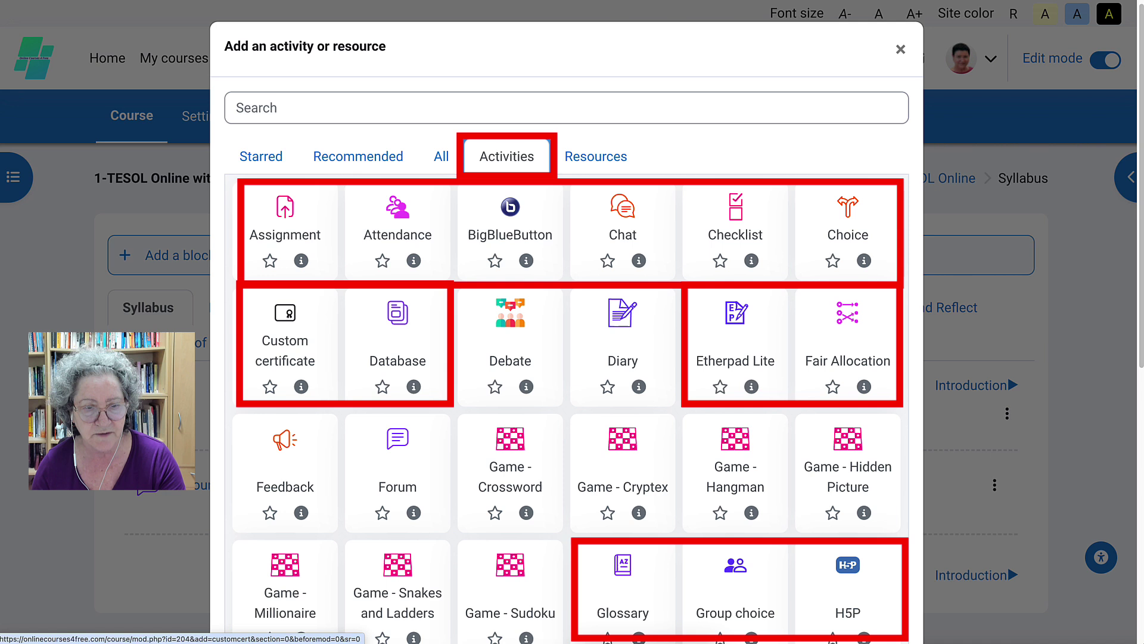
Star Debate, Diary, Forum and Feedback as favourite activities
{"action": "scroll", "coordinate": [567, 357], "scroll_direction": "down", "scroll_amount": 2}
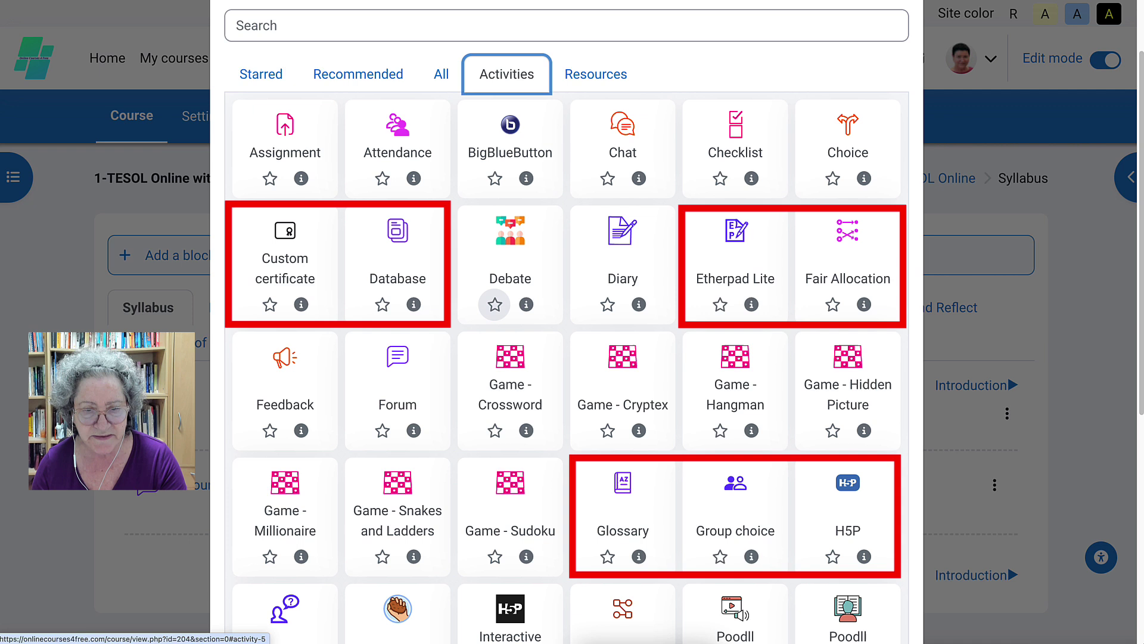
{"action": "left_click", "coordinate": [495, 305]}
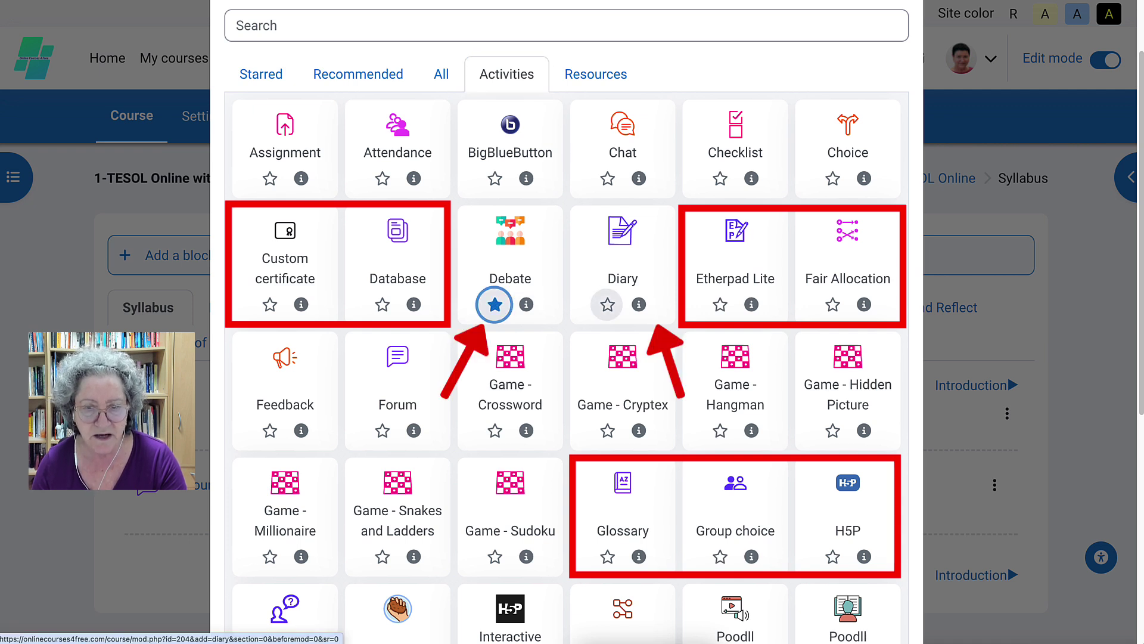
{"action": "left_click", "coordinate": [608, 304]}
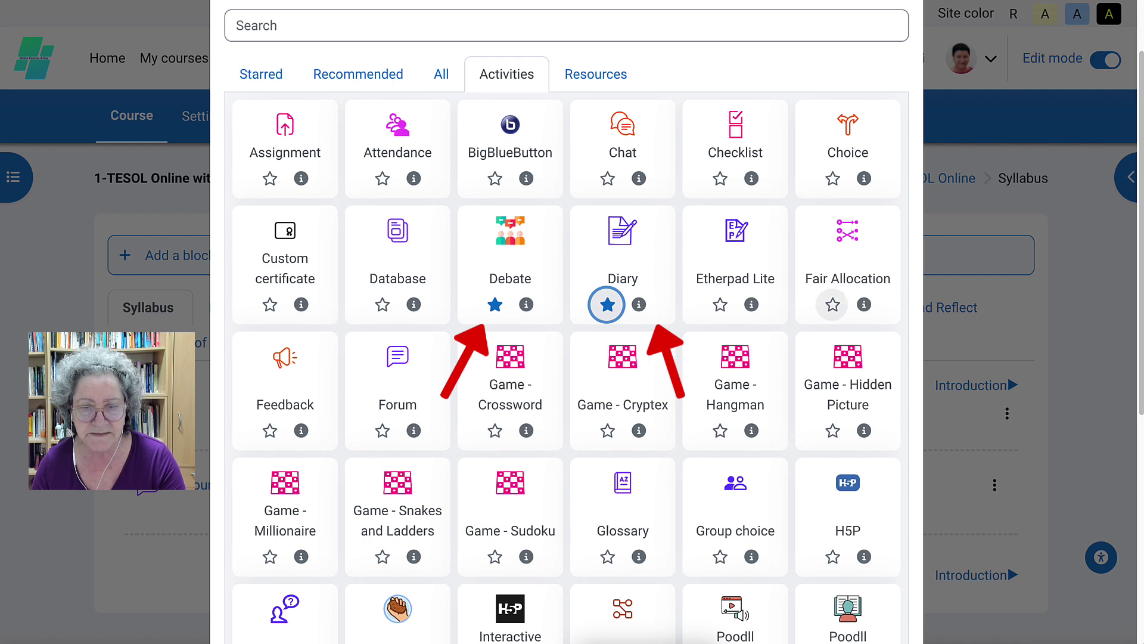
{"action": "scroll", "coordinate": [566, 357], "scroll_direction": "down", "scroll_amount": 3}
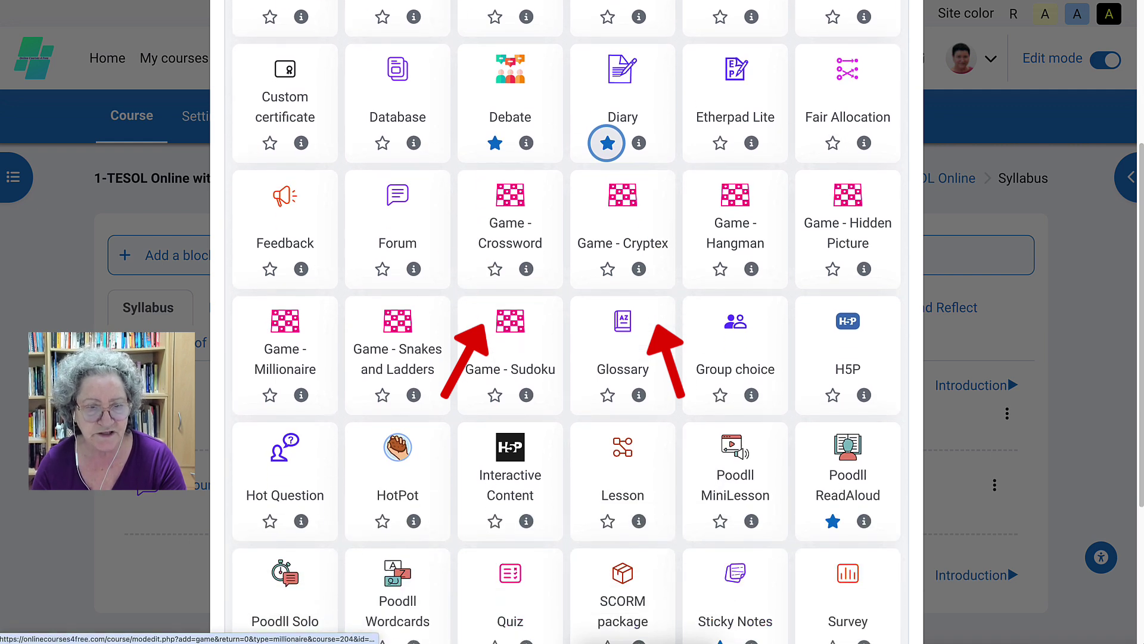
{"action": "left_click", "coordinate": [382, 269]}
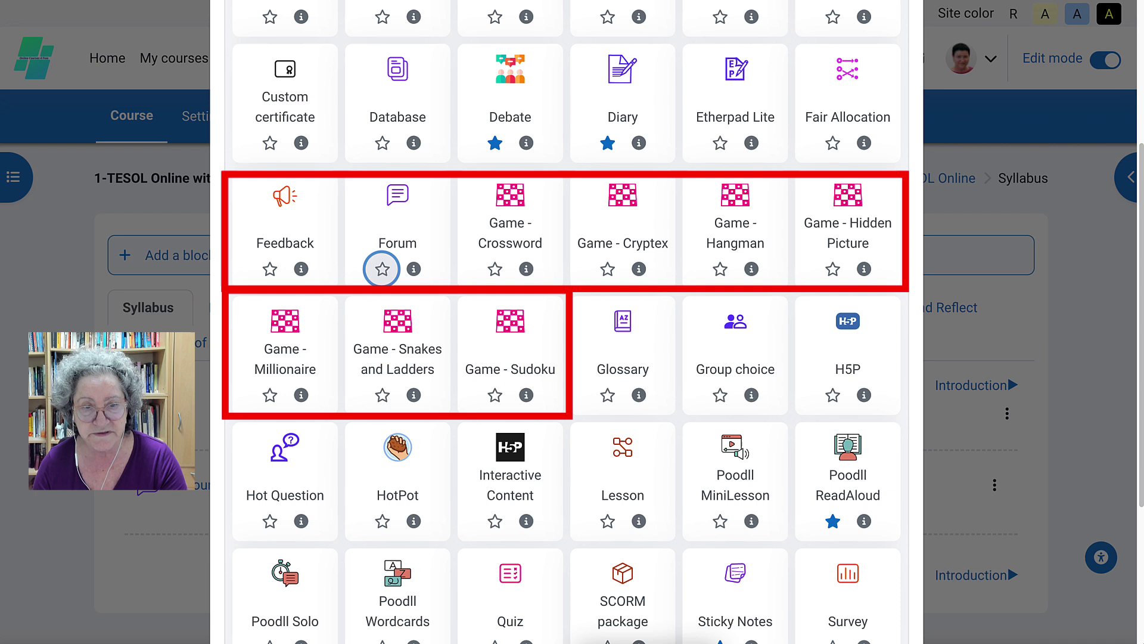
{"action": "left_click", "coordinate": [269, 269]}
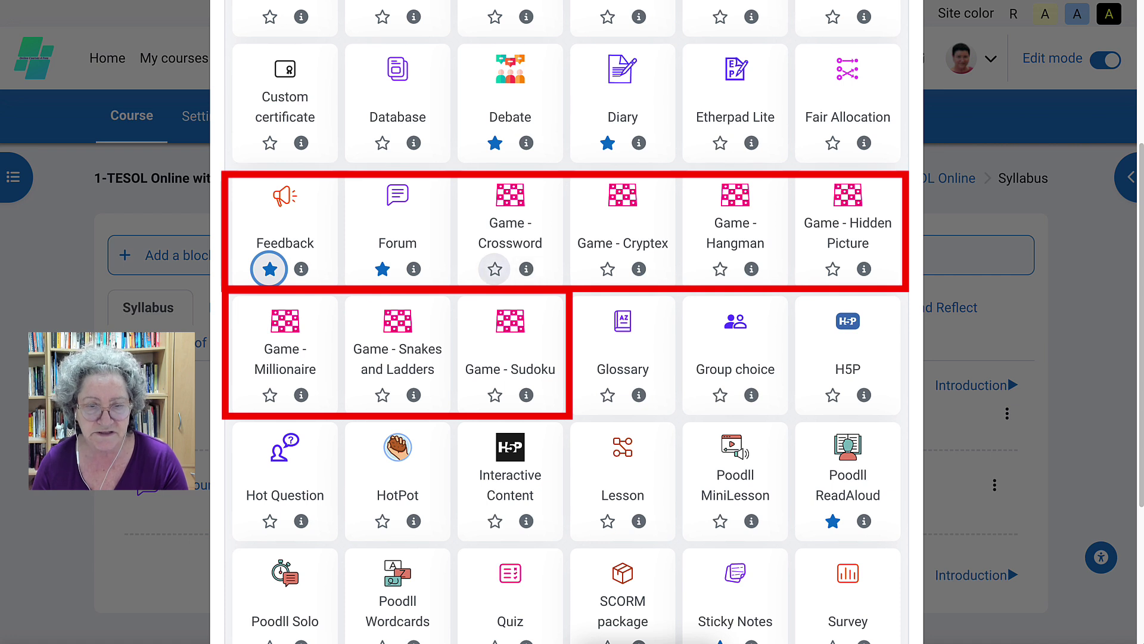
Star all seven Game activities: Crossword, Cryptex, Hangman, Hidden Picture, Millionaire, Snakes and Ladders, Sudoku
{"action": "left_click", "coordinate": [495, 269]}
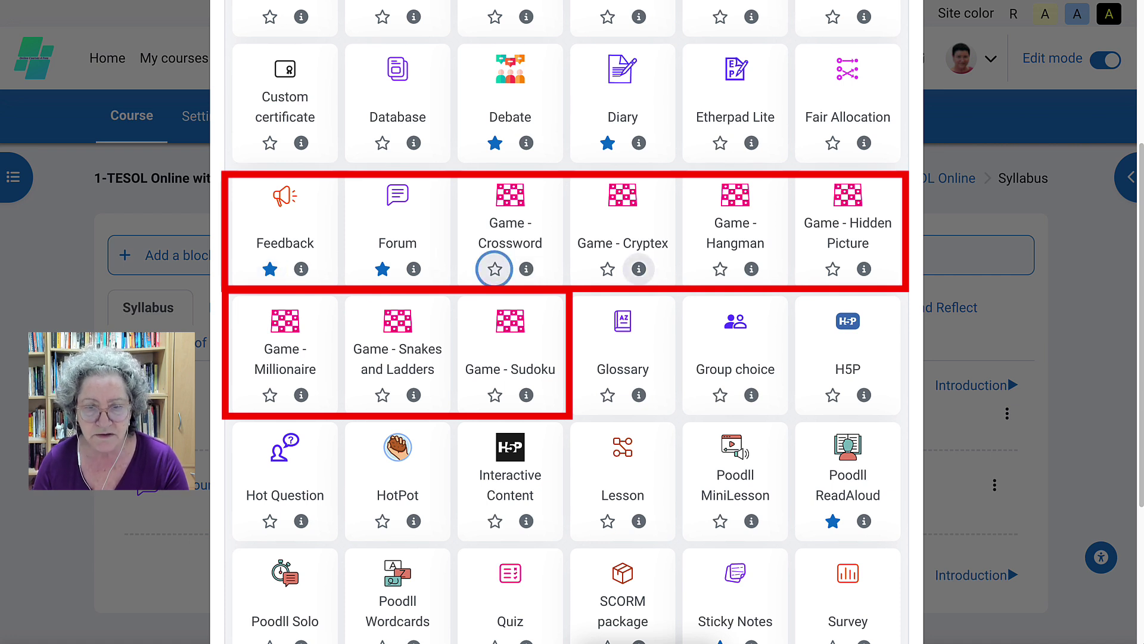
{"action": "left_click", "coordinate": [608, 269]}
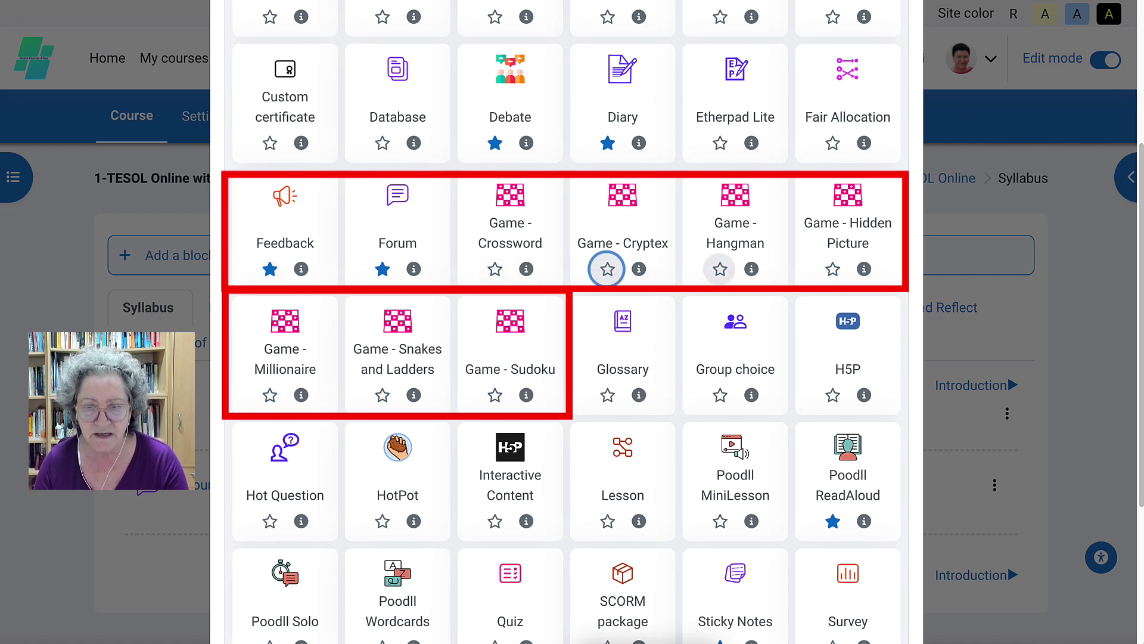
{"action": "left_click", "coordinate": [720, 269]}
{"action": "left_click", "coordinate": [832, 268]}
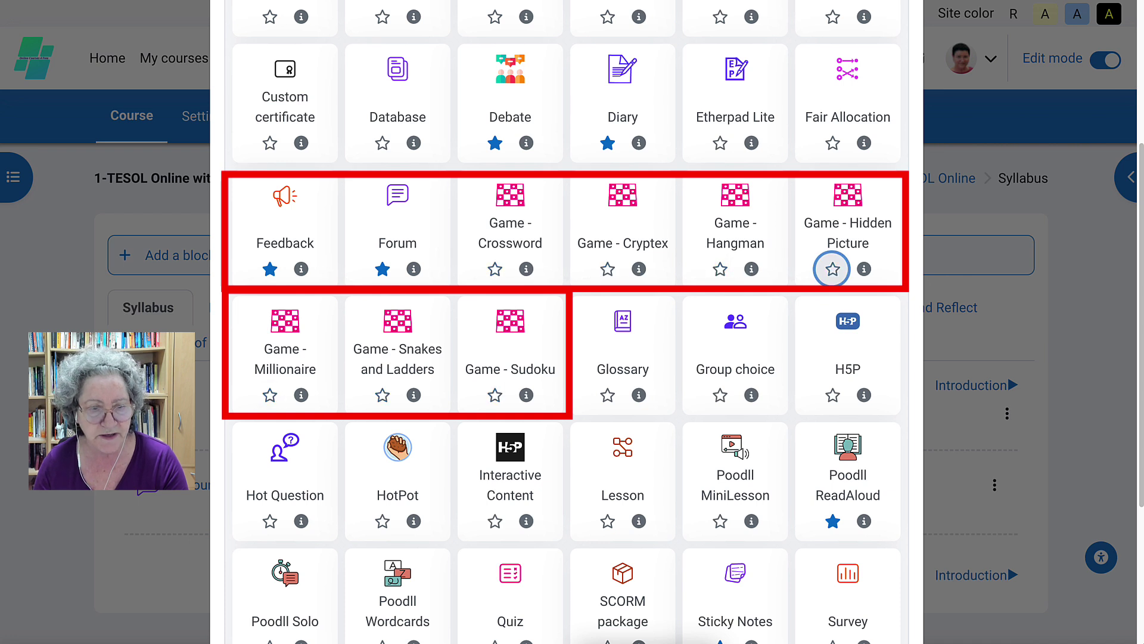
{"action": "left_click", "coordinate": [270, 395]}
{"action": "left_click", "coordinate": [382, 395]}
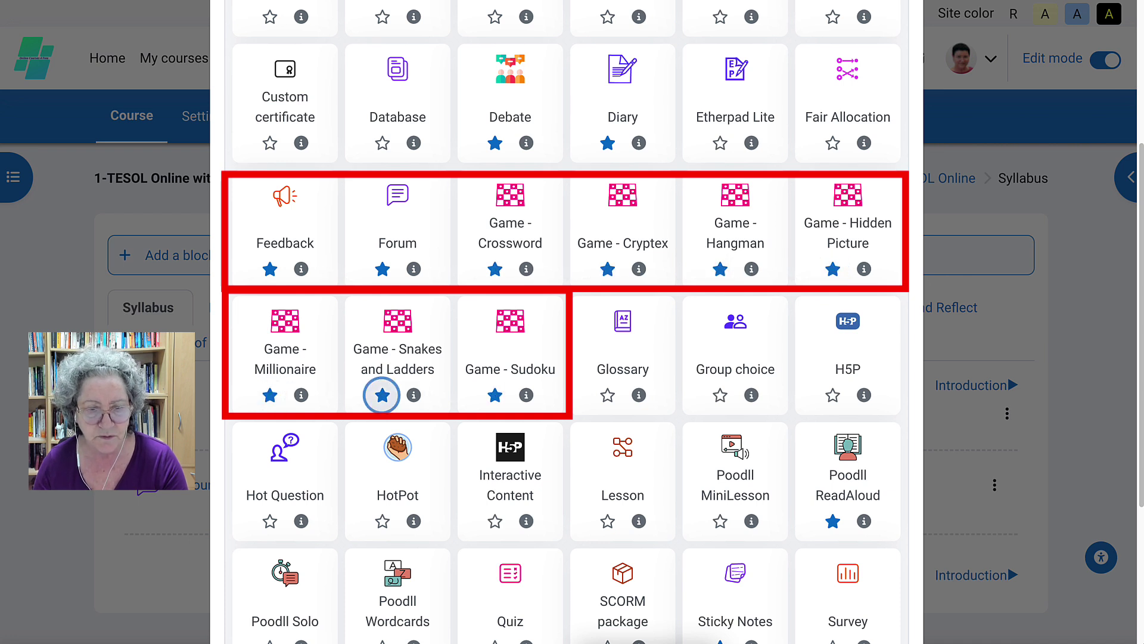
{"action": "left_click", "coordinate": [494, 394]}
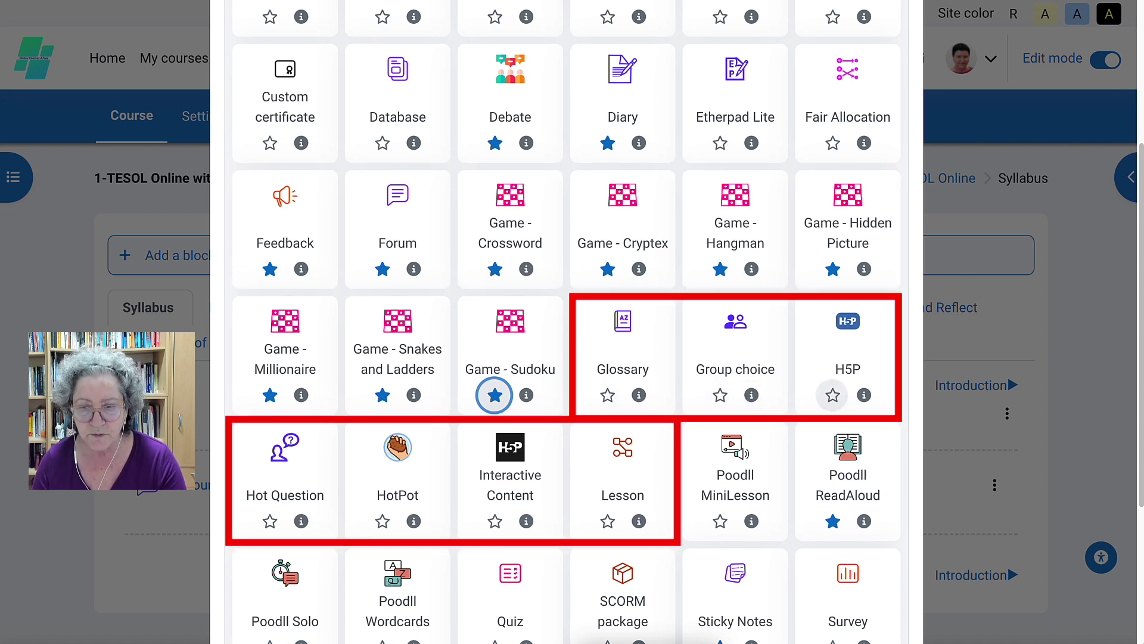
Star Hot Question, Poodll MiniLesson and Poodll ReadAloud in the chooser
{"action": "scroll", "coordinate": [567, 322], "scroll_direction": "down", "scroll_amount": 2}
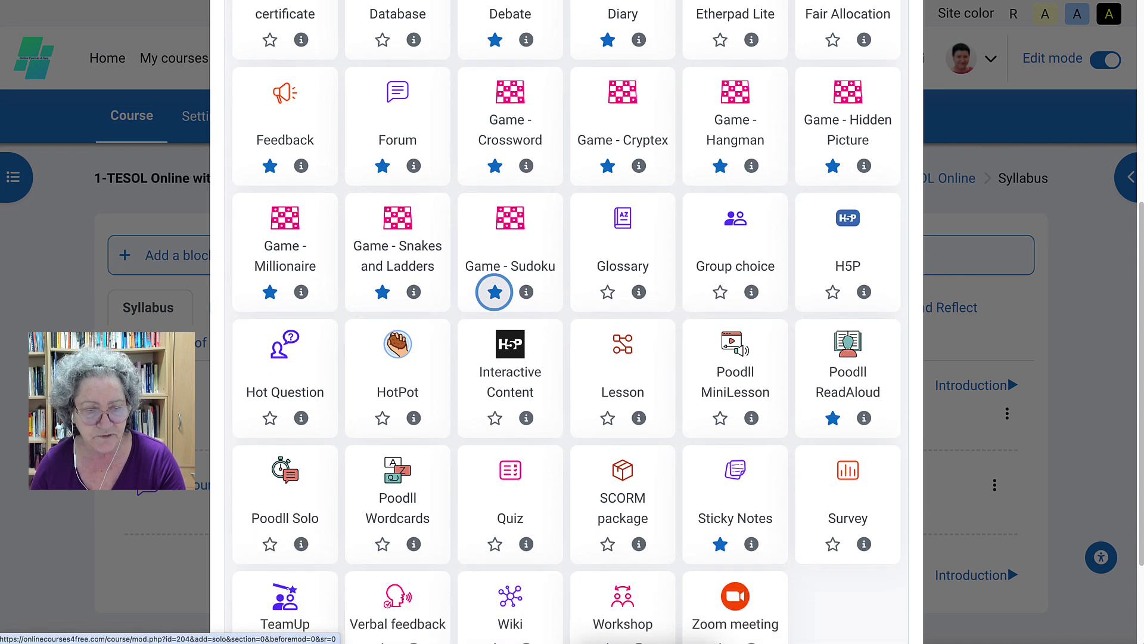
{"action": "left_click", "coordinate": [270, 417]}
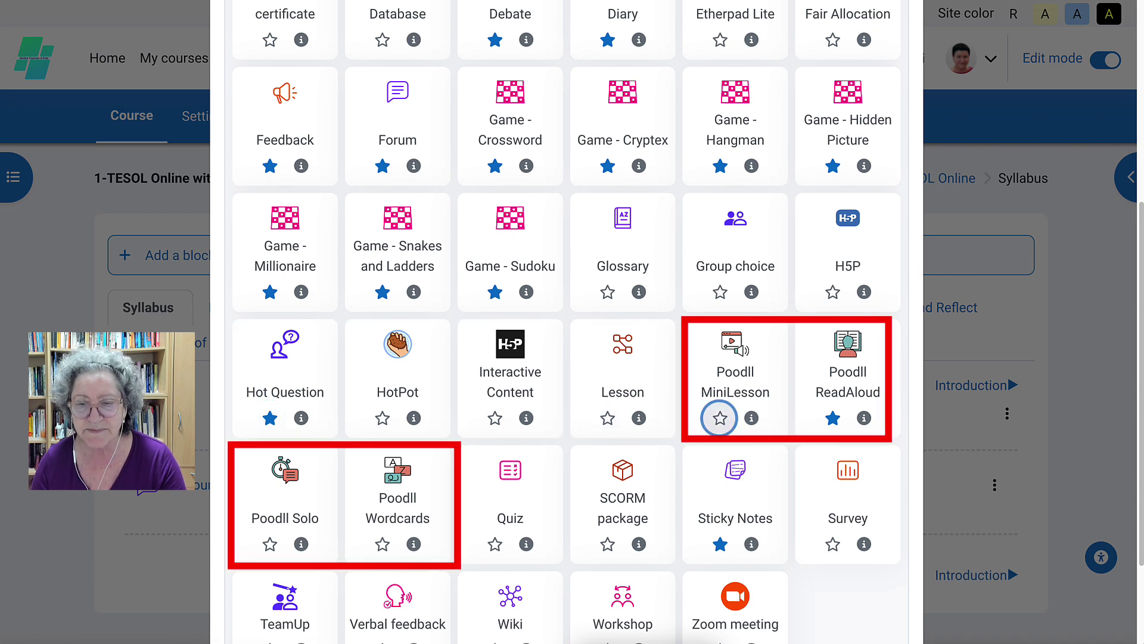
{"action": "left_click", "coordinate": [720, 418]}
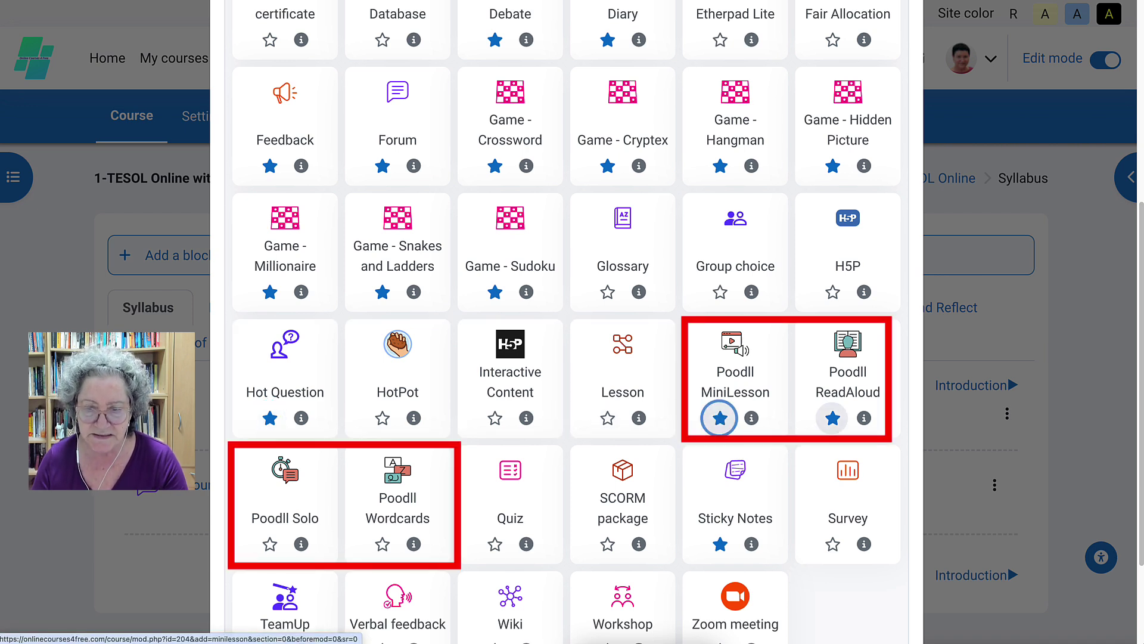
{"action": "left_click", "coordinate": [832, 418]}
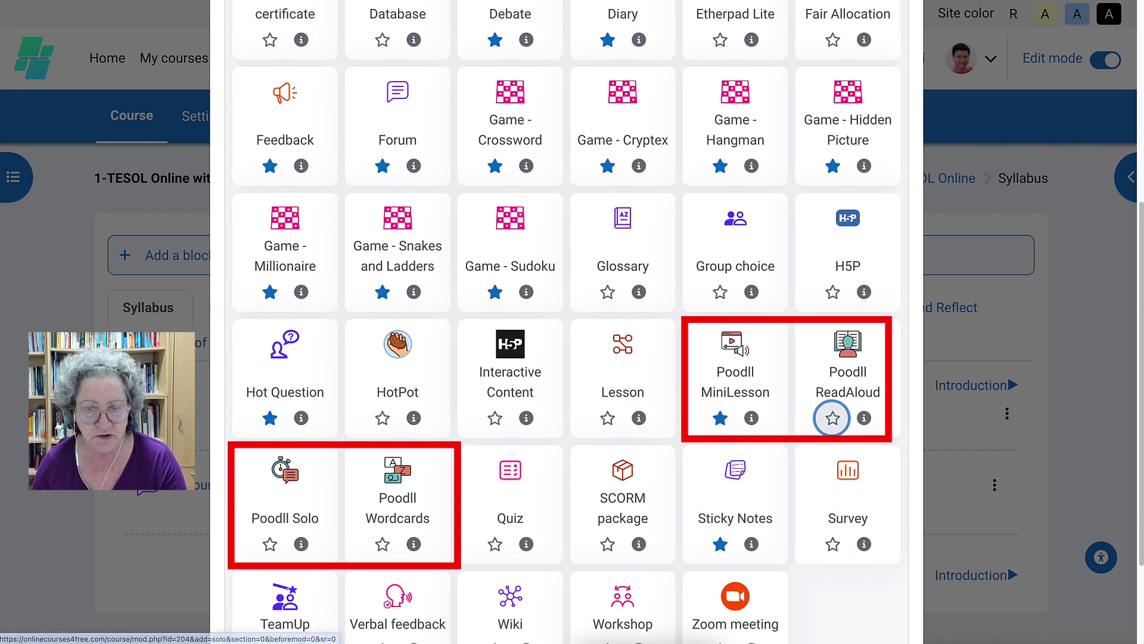
{"action": "left_click", "coordinate": [833, 417]}
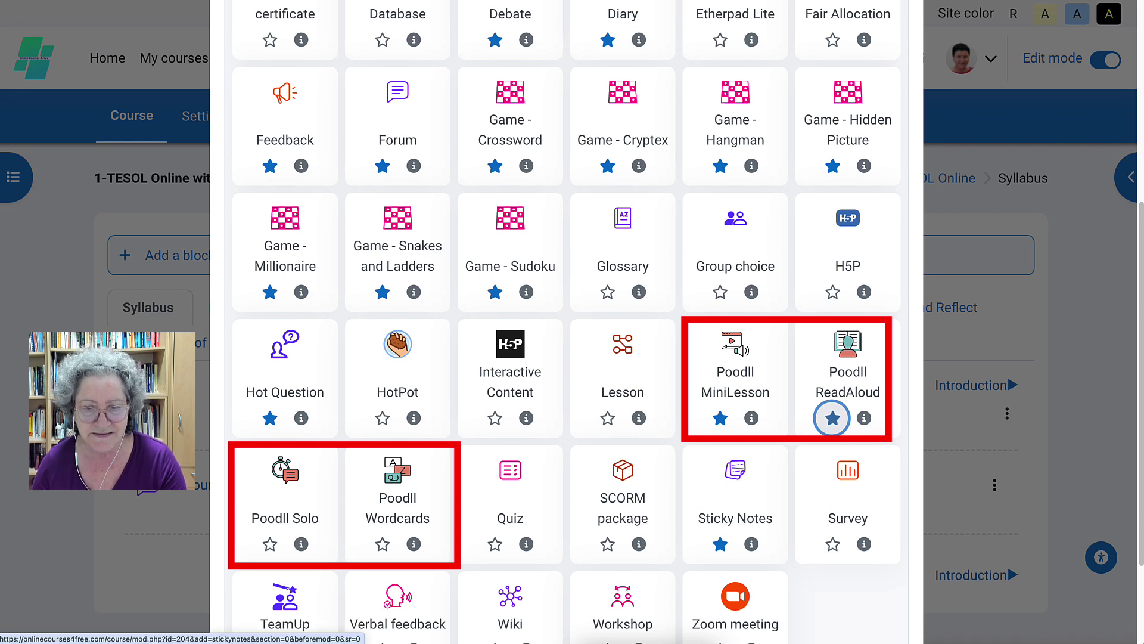
Star Poodll Solo, Poodll Wordcards and Verbal feedback, then return to the top of the list
{"action": "scroll", "coordinate": [398, 500], "scroll_direction": "down", "scroll_amount": 2}
{"action": "scroll", "coordinate": [270, 501], "scroll_direction": "down", "scroll_amount": 2}
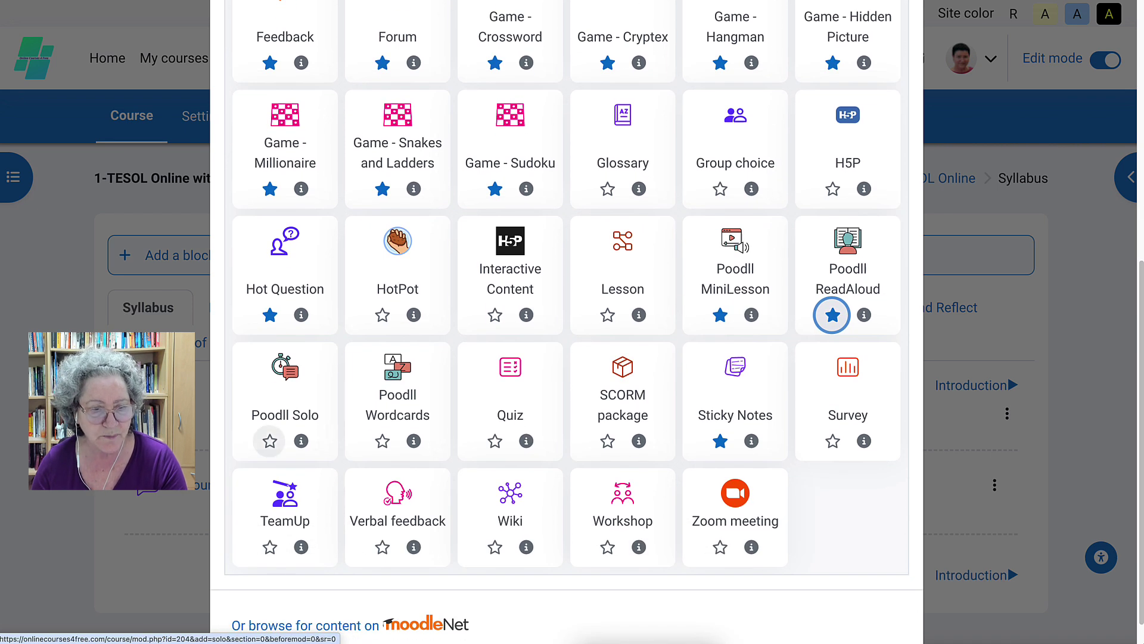
{"action": "left_click", "coordinate": [270, 441]}
{"action": "left_click", "coordinate": [382, 440]}
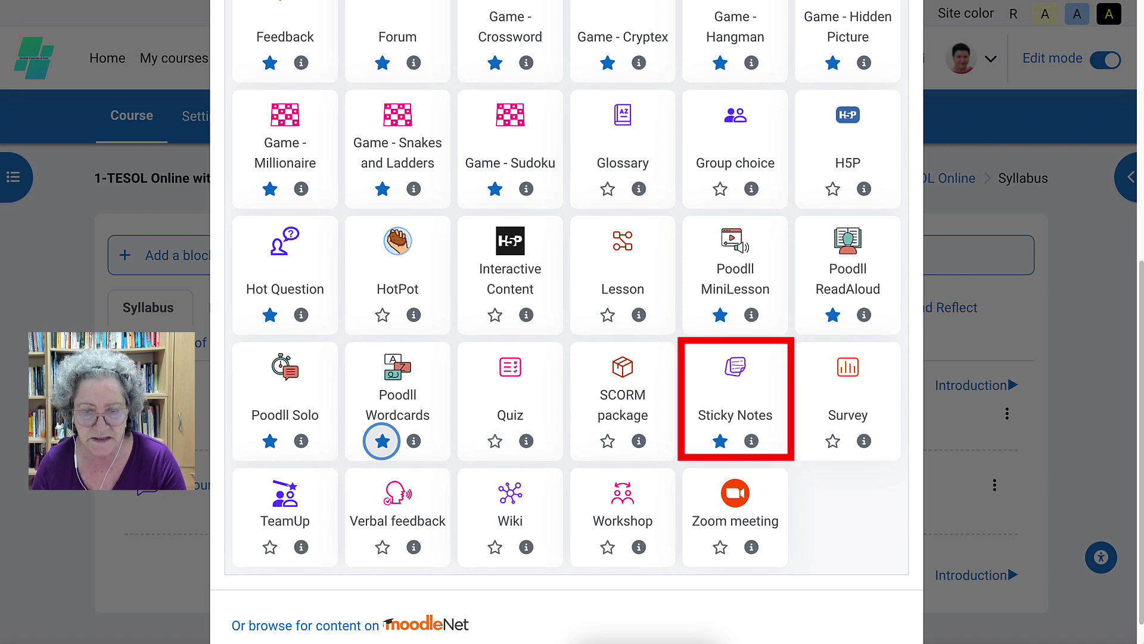
{"action": "scroll", "coordinate": [567, 322], "scroll_direction": "down", "scroll_amount": 1}
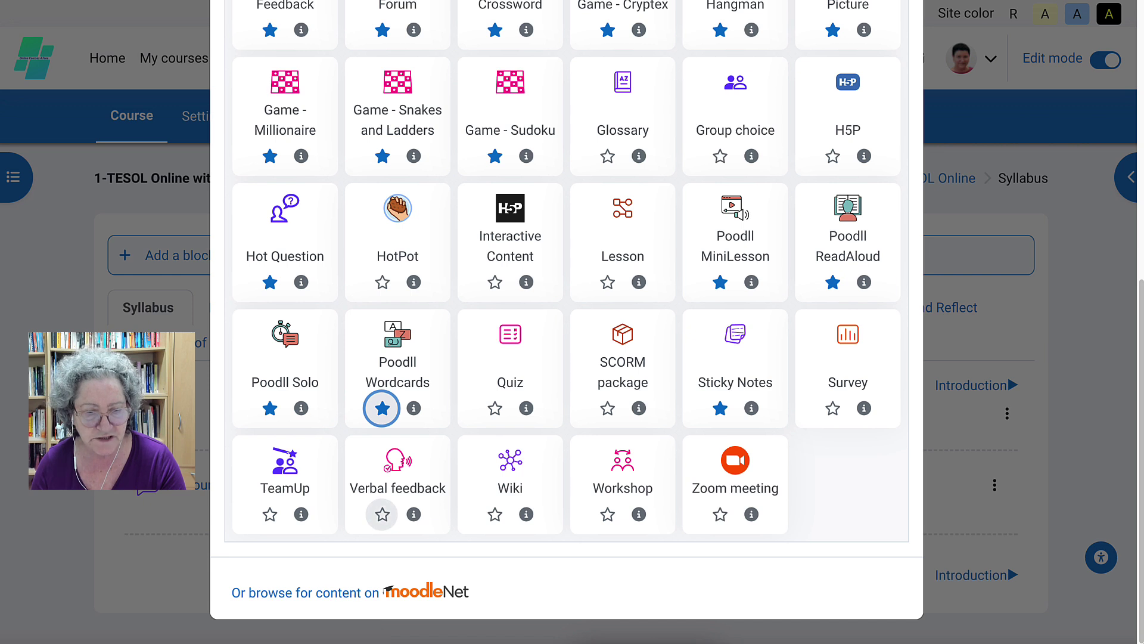
{"action": "left_click", "coordinate": [382, 514]}
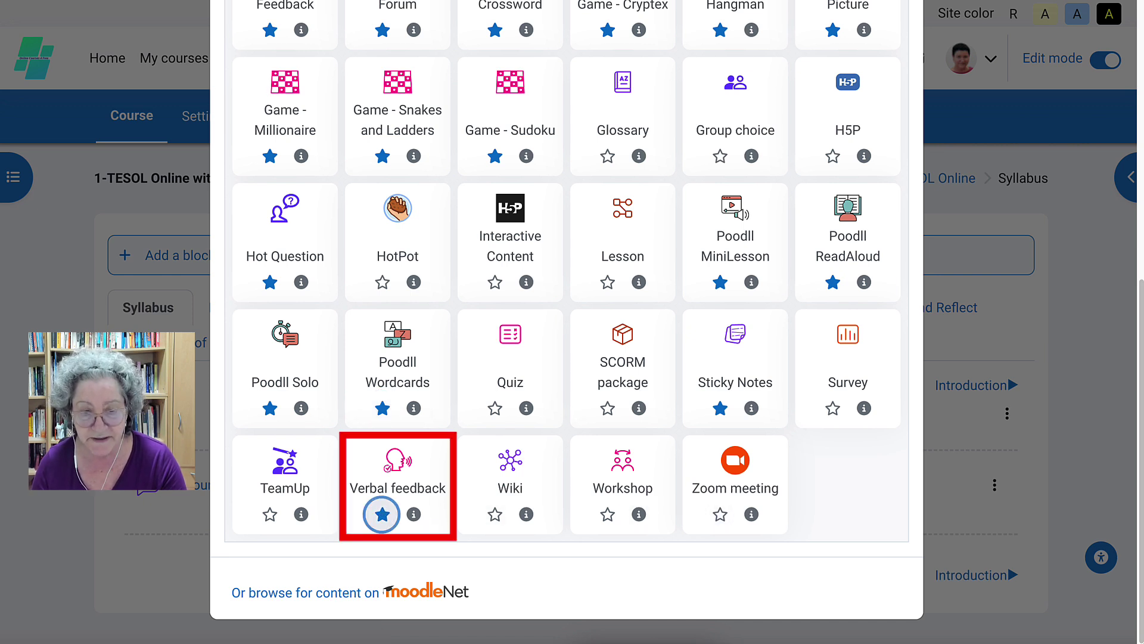
{"action": "scroll", "coordinate": [608, 512], "scroll_direction": "up", "scroll_amount": 3}
{"action": "scroll", "coordinate": [567, 357], "scroll_direction": "up", "scroll_amount": 4}
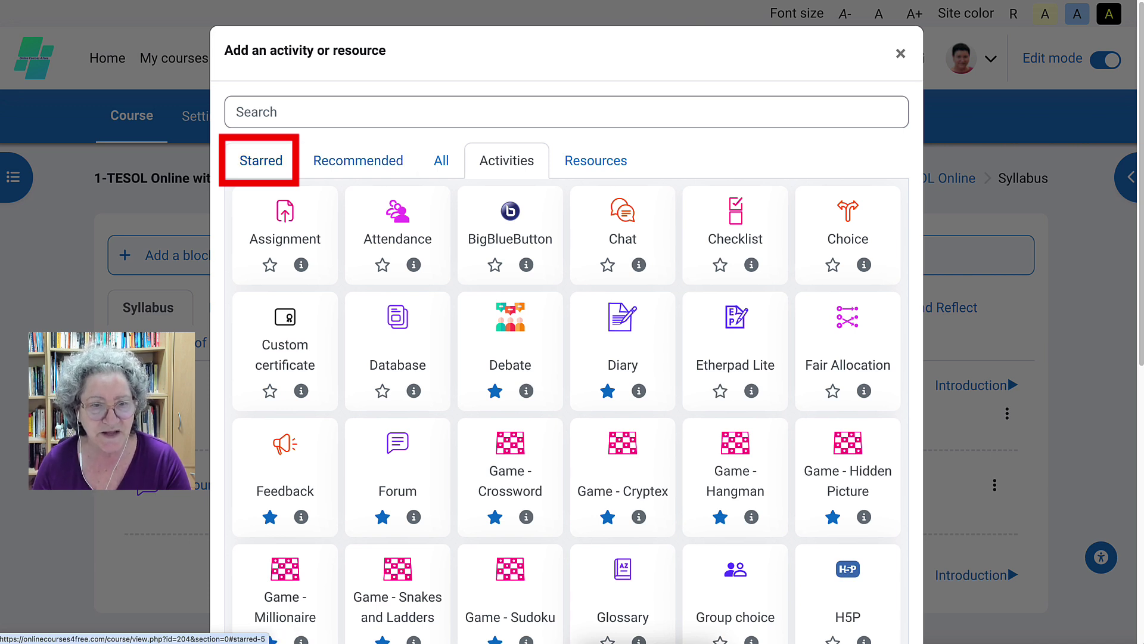
Star the URL and Page resources, then review the full Starred list
{"action": "left_click", "coordinate": [261, 160]}
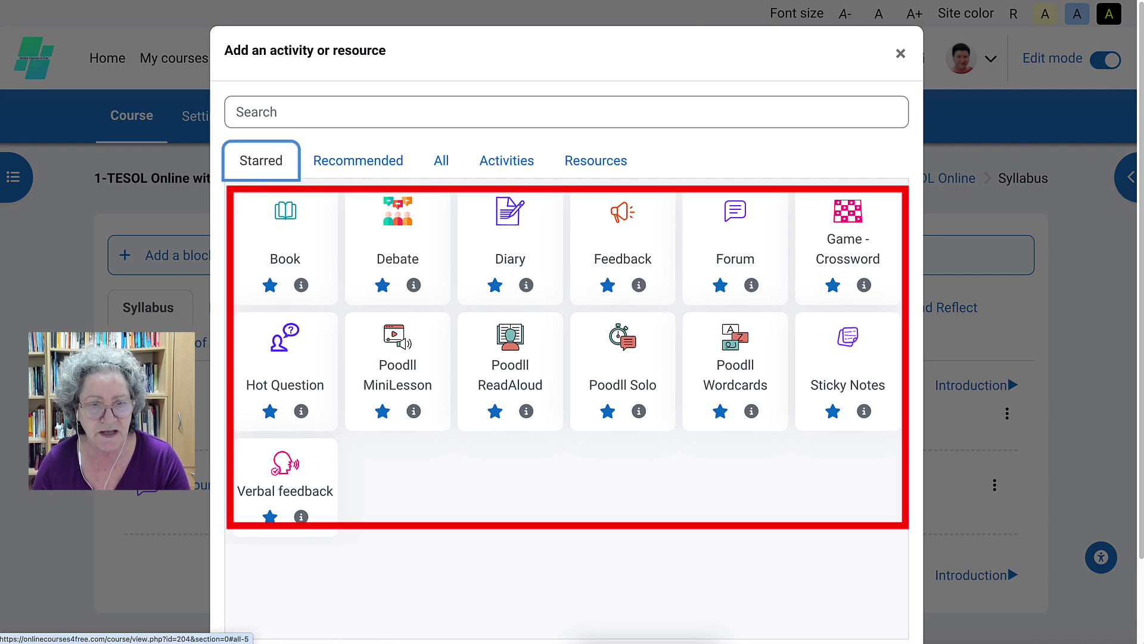
{"action": "left_click", "coordinate": [596, 160]}
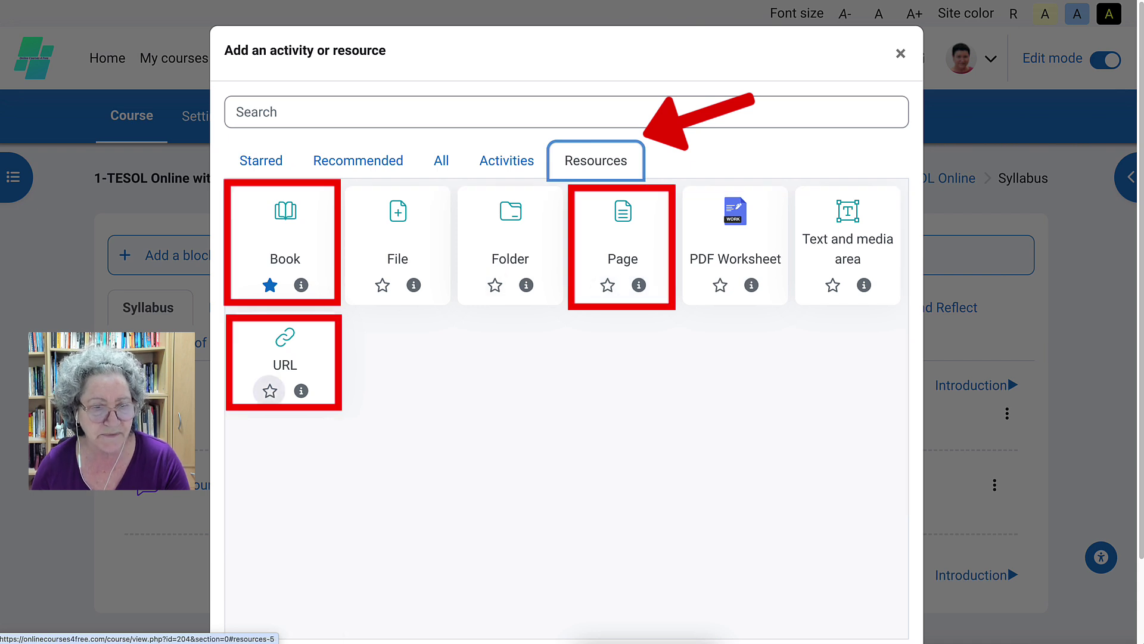
{"action": "left_click", "coordinate": [270, 391]}
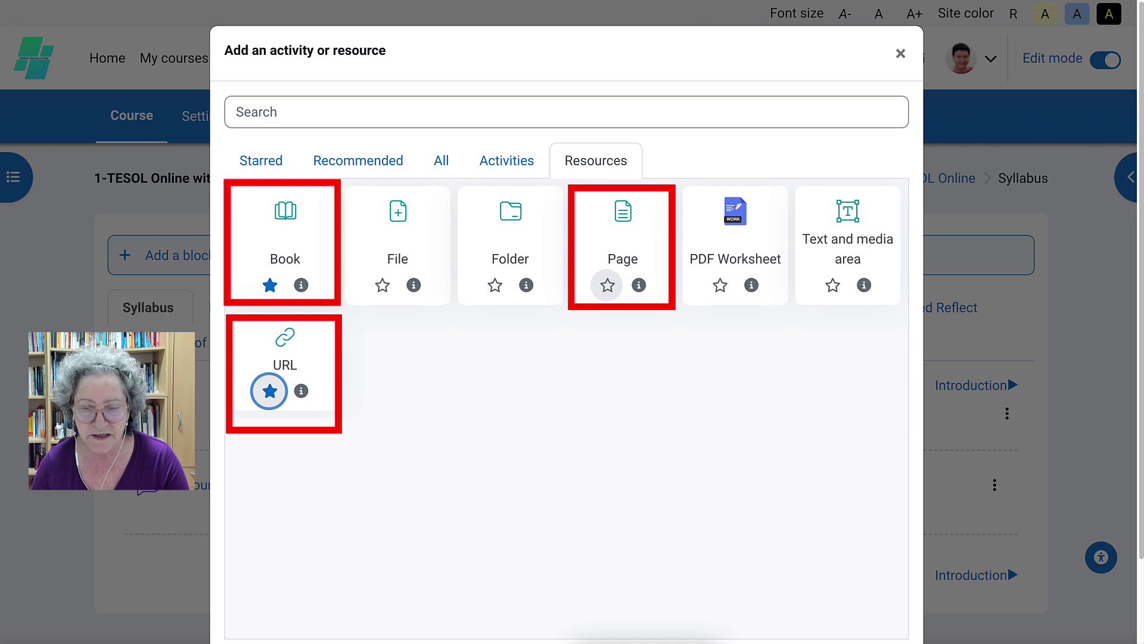
{"action": "left_click", "coordinate": [608, 285]}
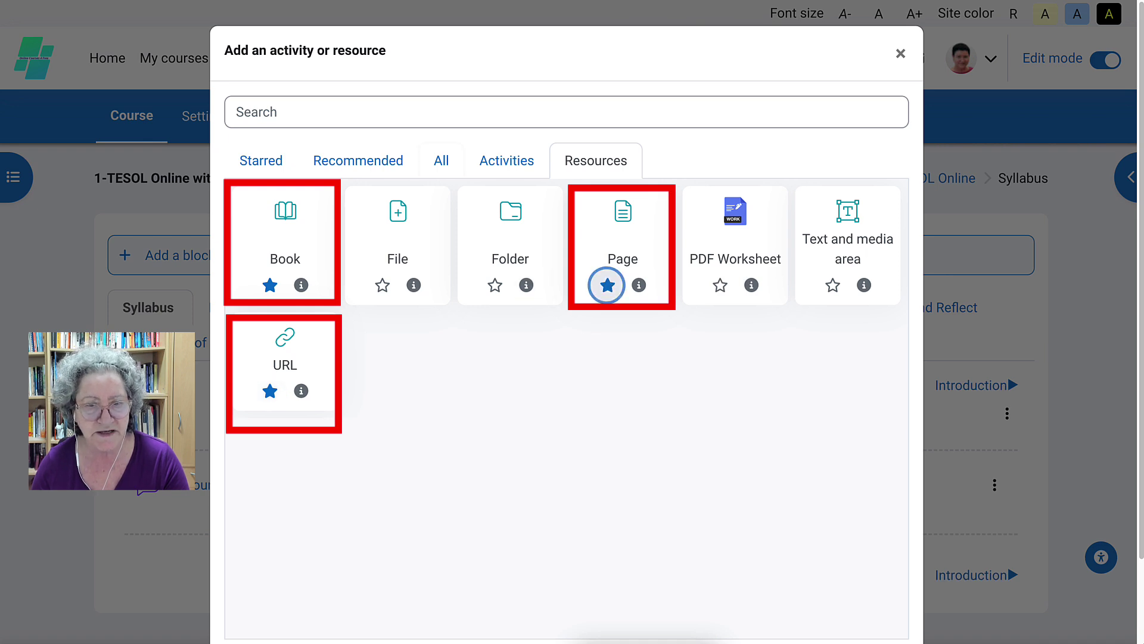
{"action": "left_click", "coordinate": [261, 160]}
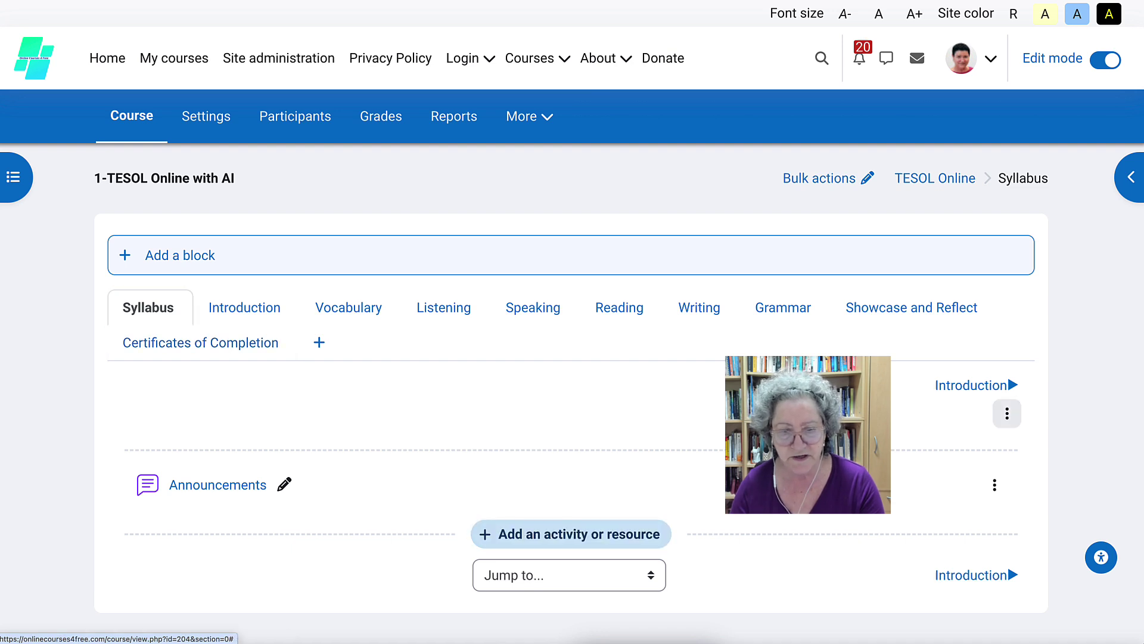
Reopen the activity chooser for the Syllabus section
{"action": "left_click", "coordinate": [1007, 413]}
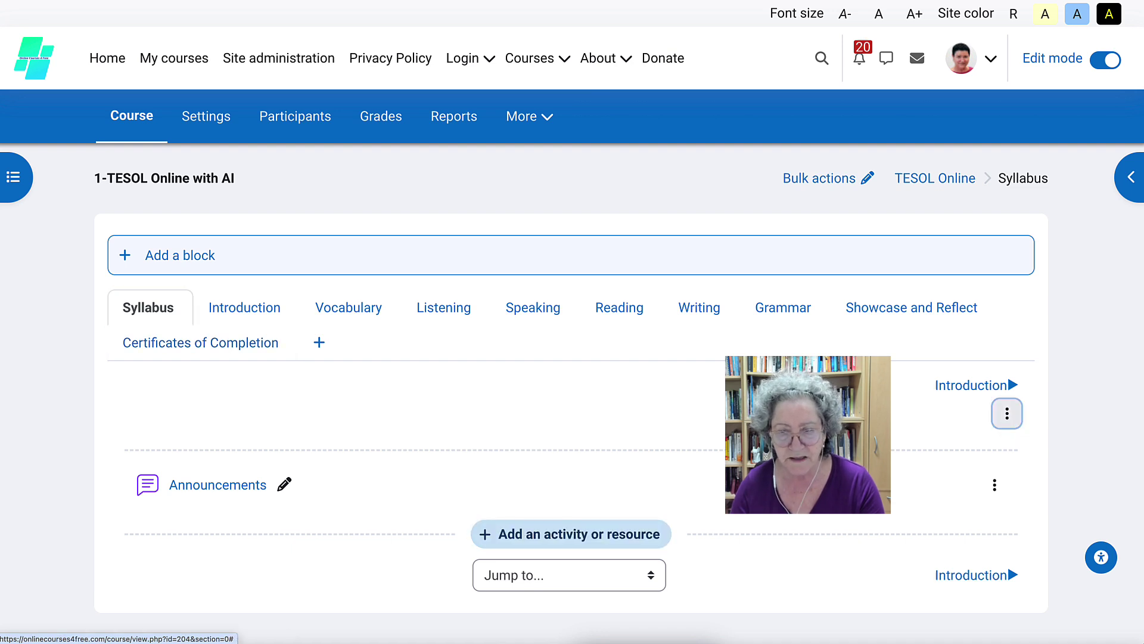
{"action": "left_click", "coordinate": [1007, 373]}
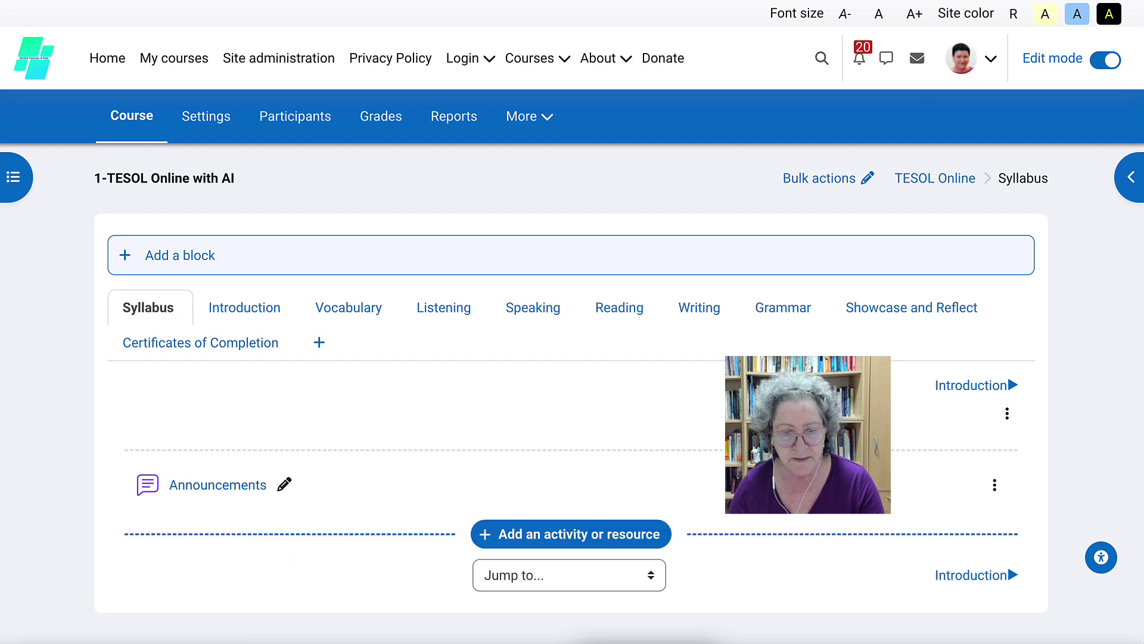
{"action": "left_click", "coordinate": [570, 534]}
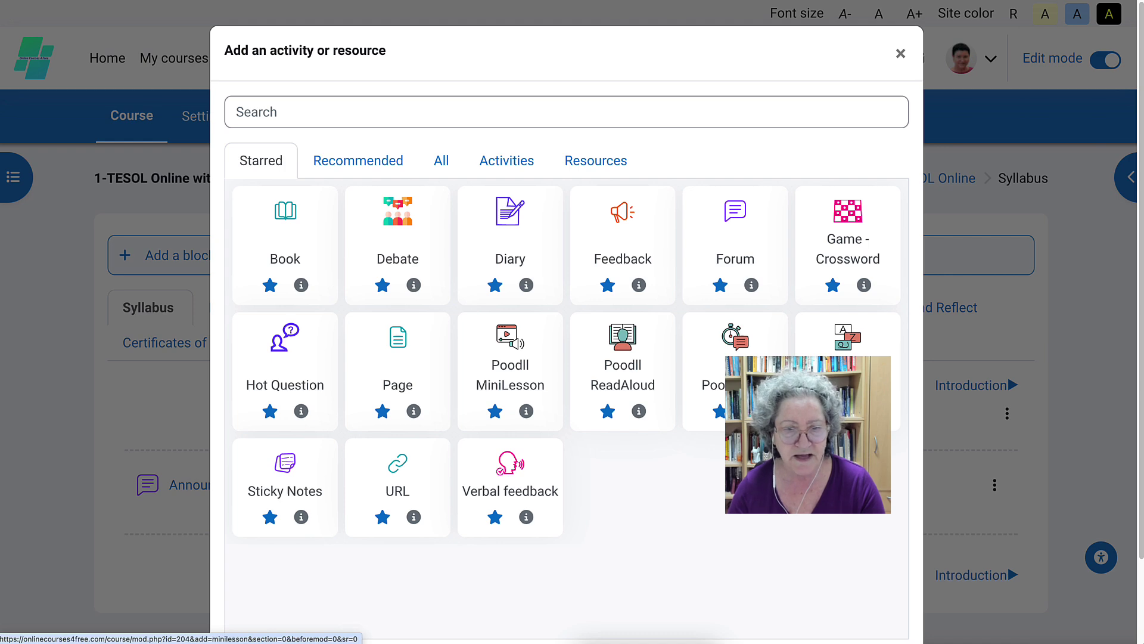
Start a new Book named 'Syllabus of the Course'
{"action": "left_click", "coordinate": [284, 244]}
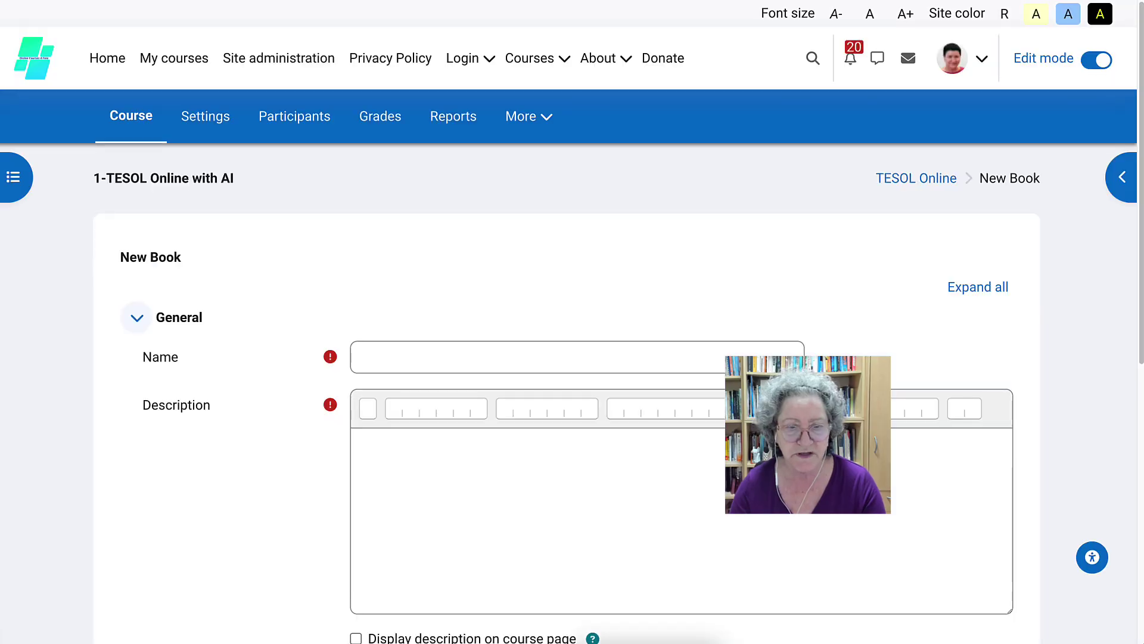
{"action": "left_click", "coordinate": [536, 356]}
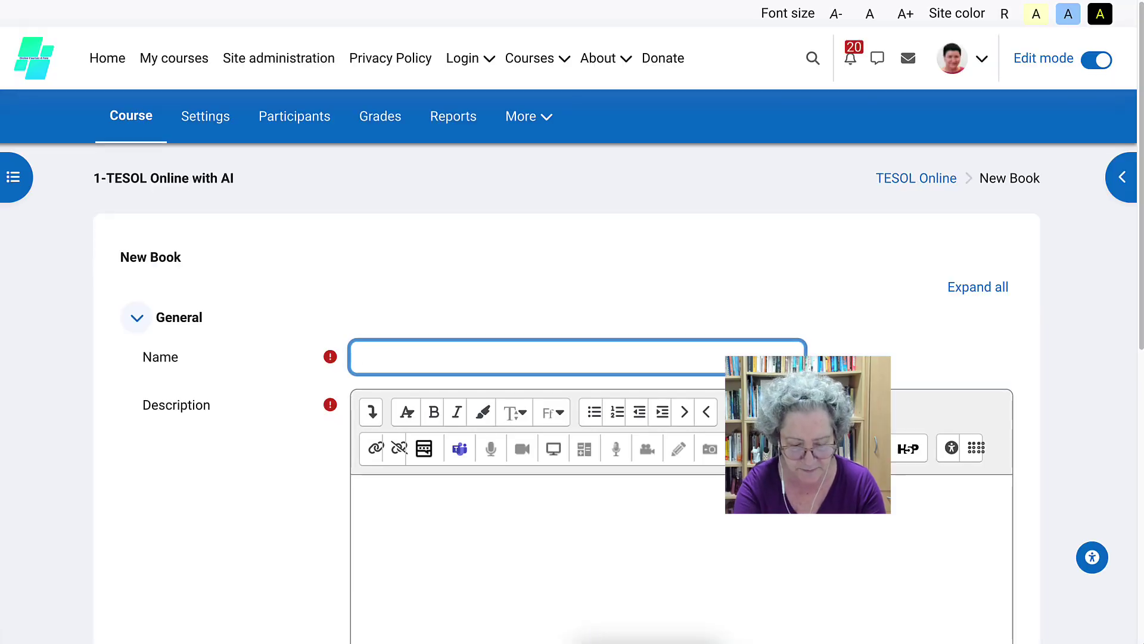
{"action": "type", "text": "Sylla"}
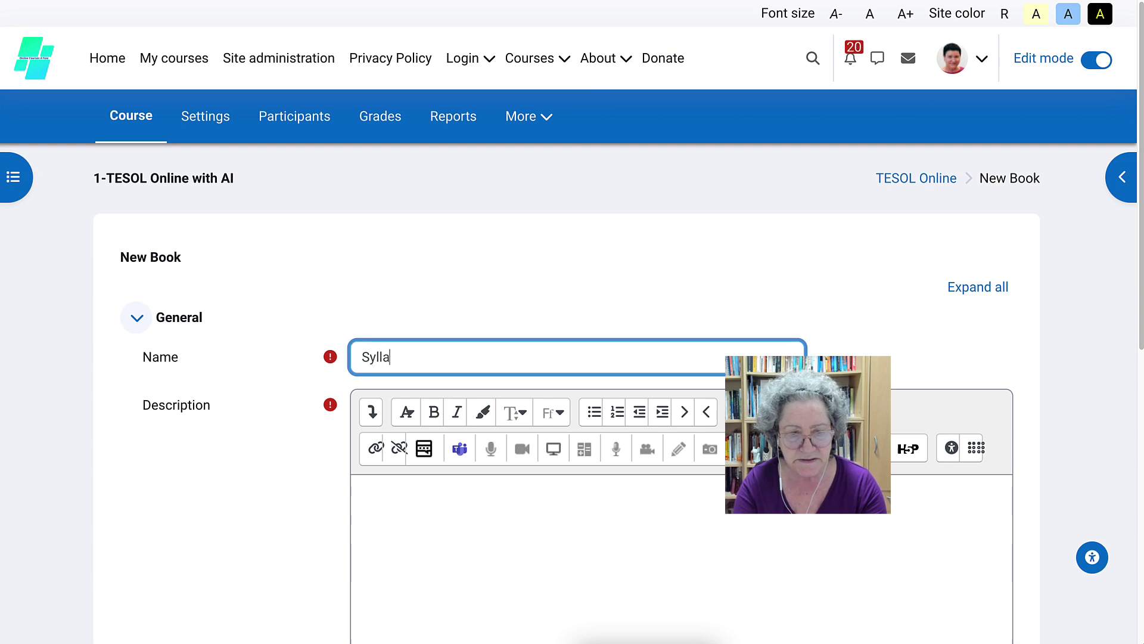
{"action": "type", "text": "bus of the "}
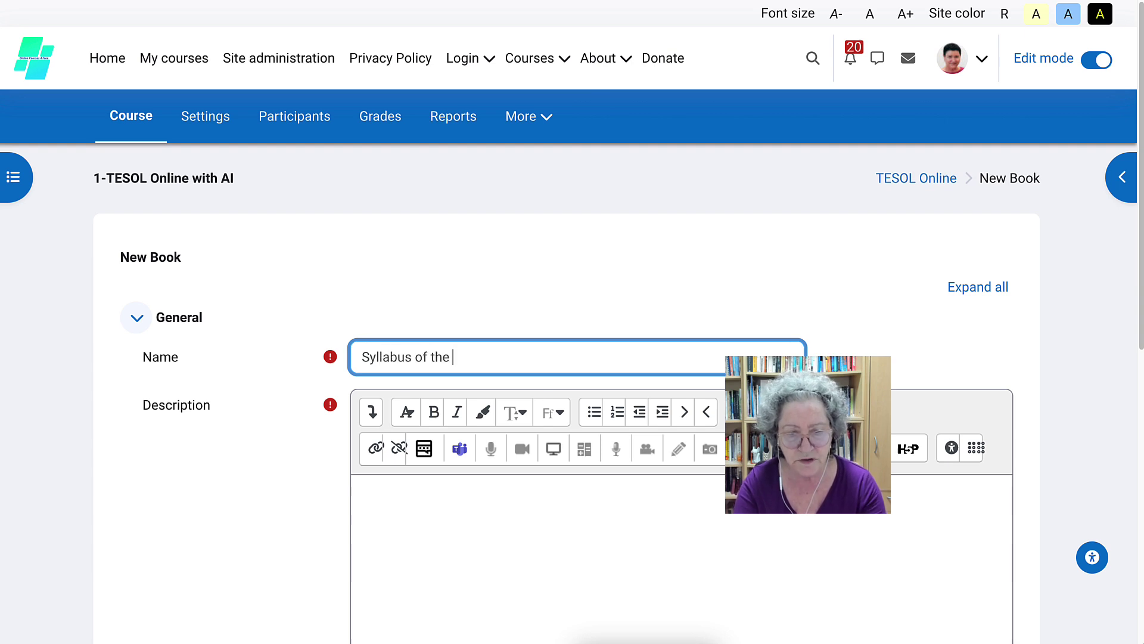
{"action": "type", "text": "Course"}
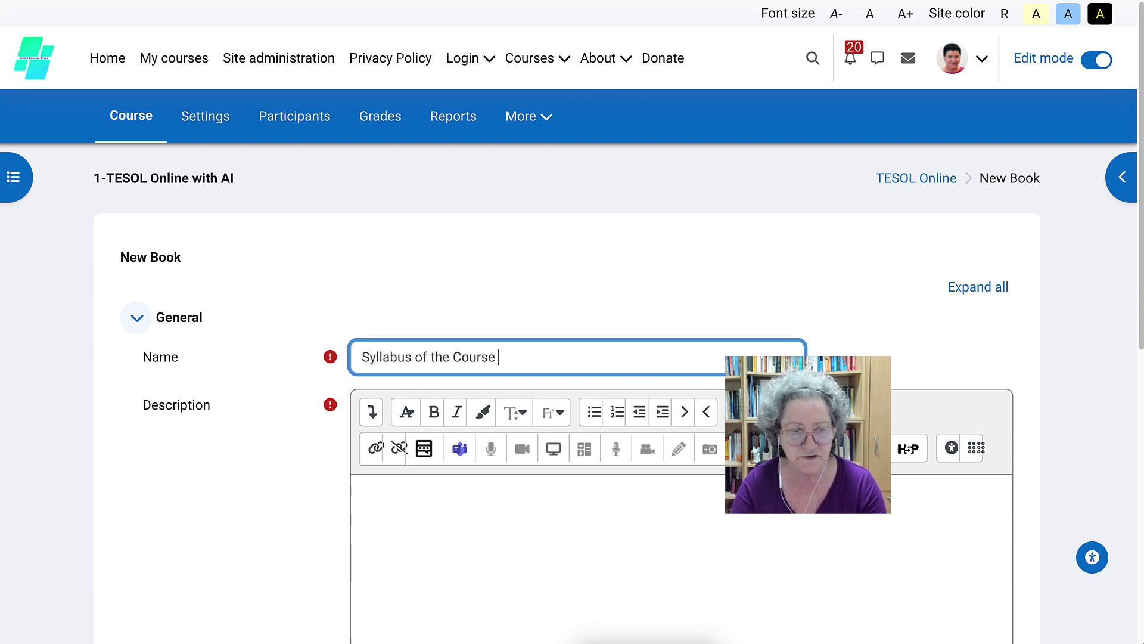
{"action": "scroll", "coordinate": [572, 358], "scroll_direction": "down", "scroll_amount": 2}
Describe the book as teaching the syllabus of the course, and expand Appearance
{"action": "key", "text": "Tab"}
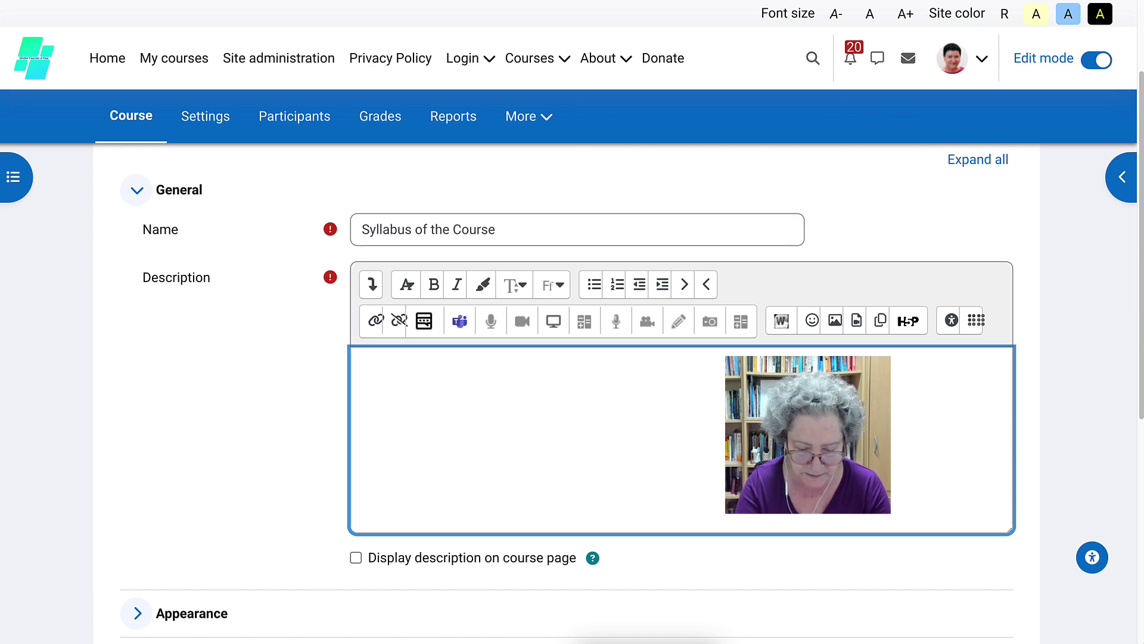
{"action": "type", "text": "In thi"}
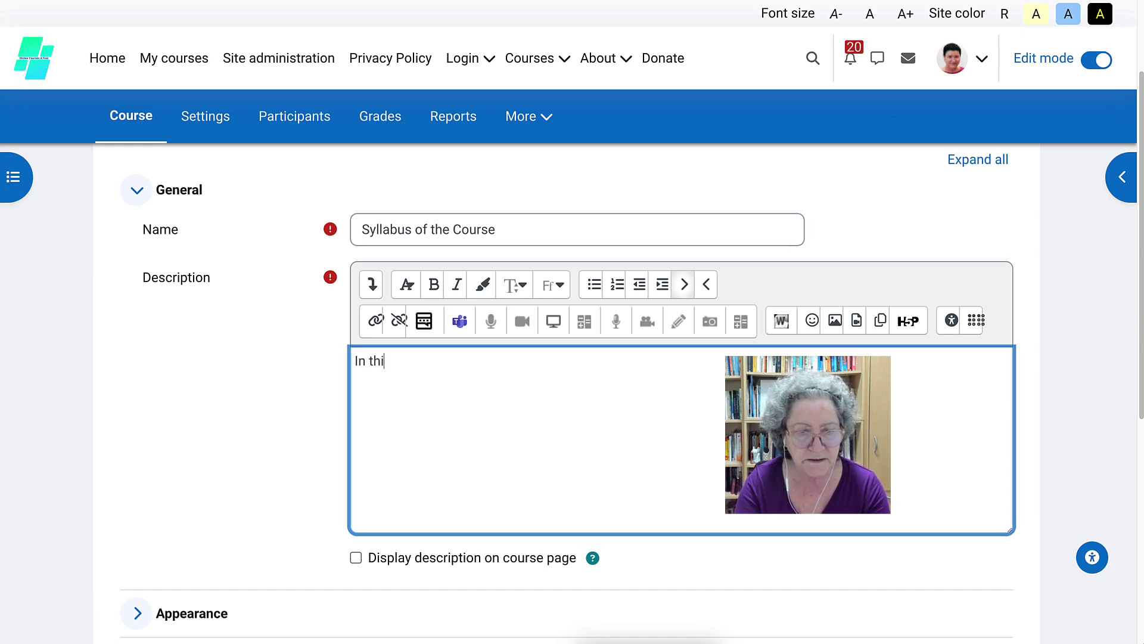
{"action": "type", "text": "s boo"}
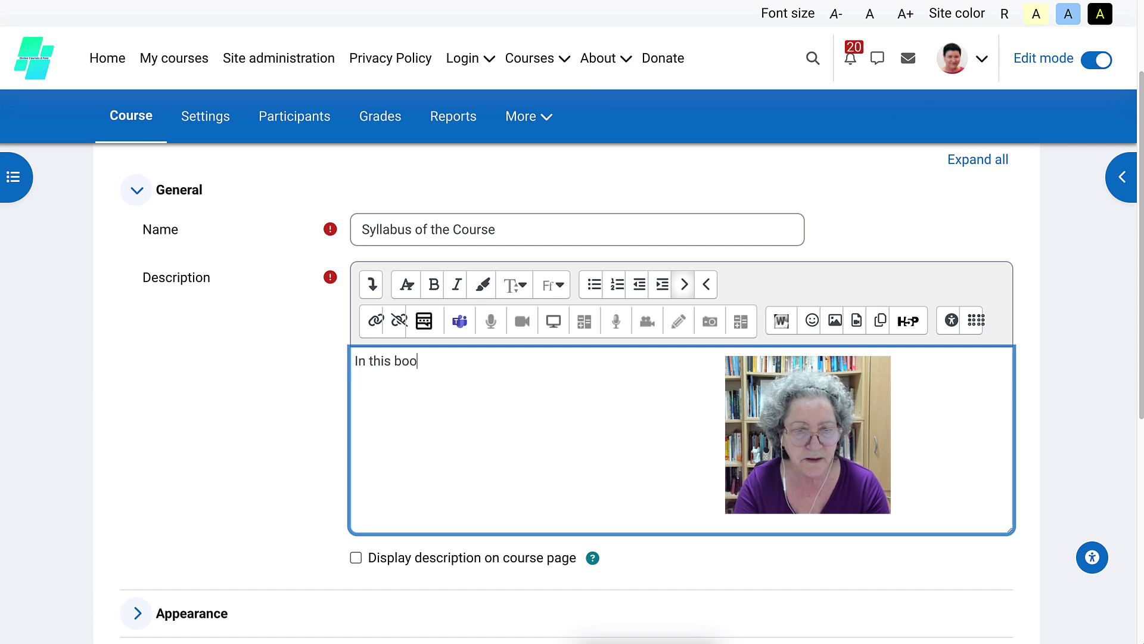
{"action": "type", "text": "k, "}
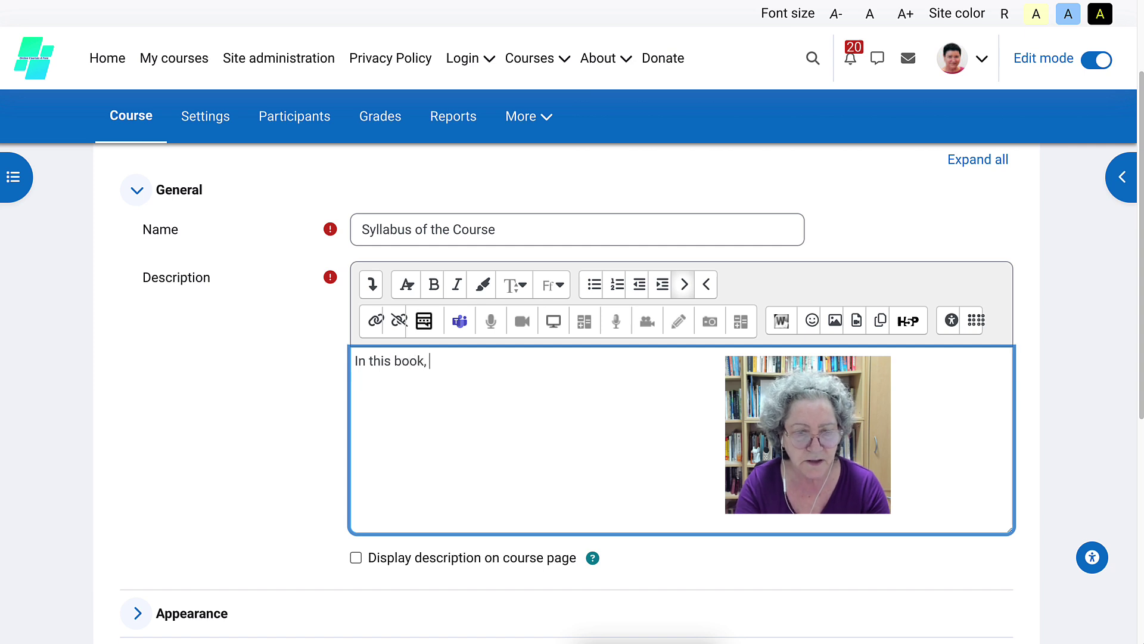
{"action": "type", "text": "you will b"}
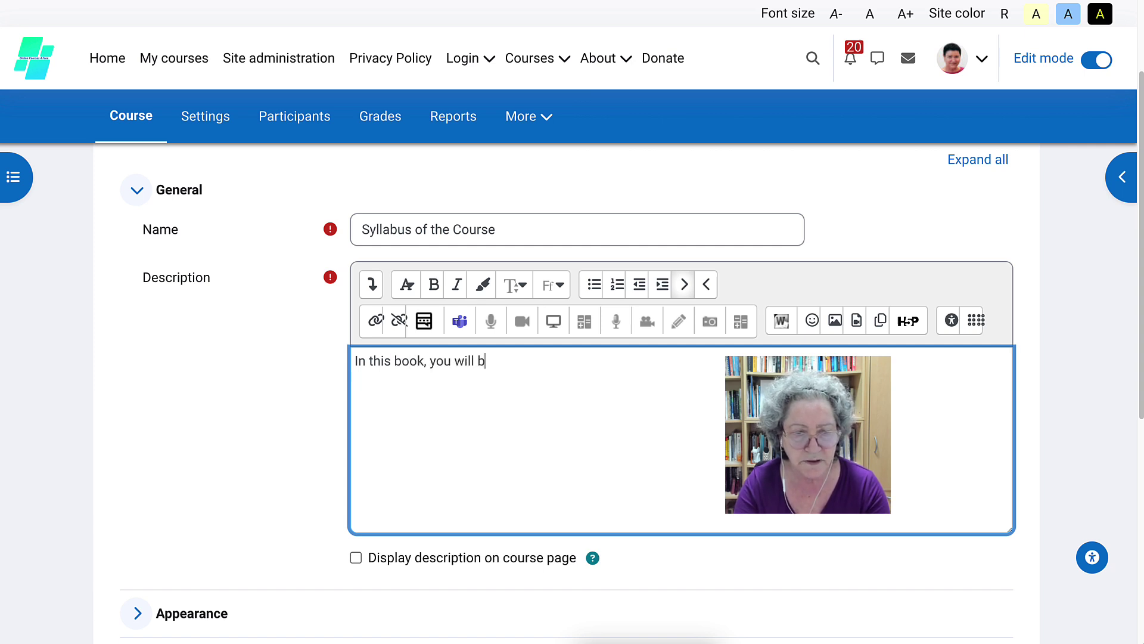
{"action": "type", "text": "e able to "}
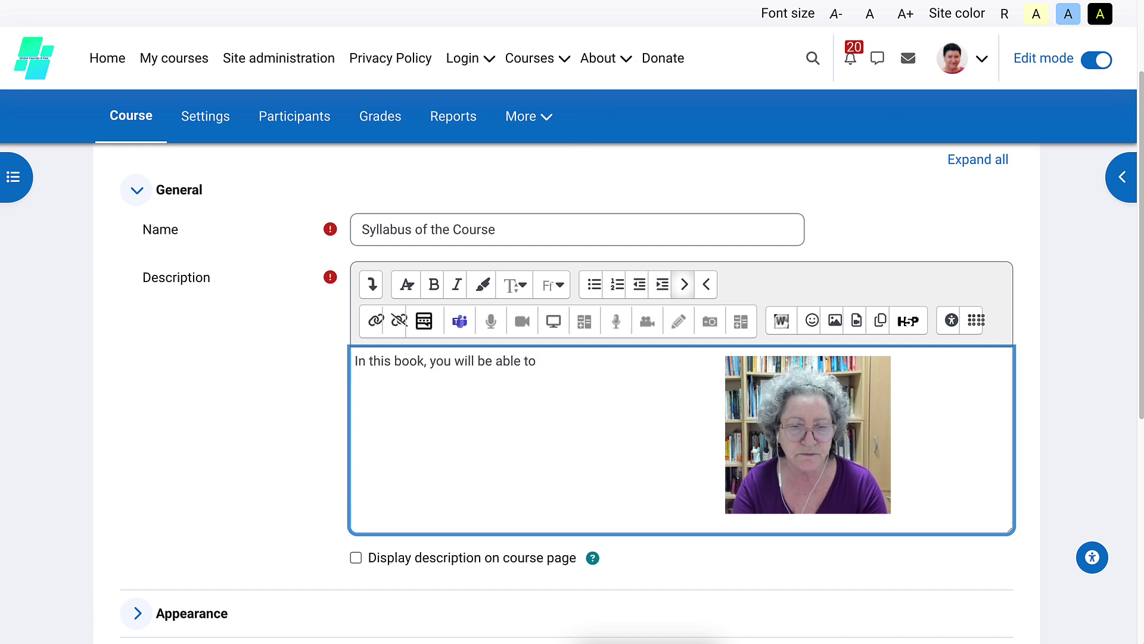
{"action": "type", "text": "learn about "}
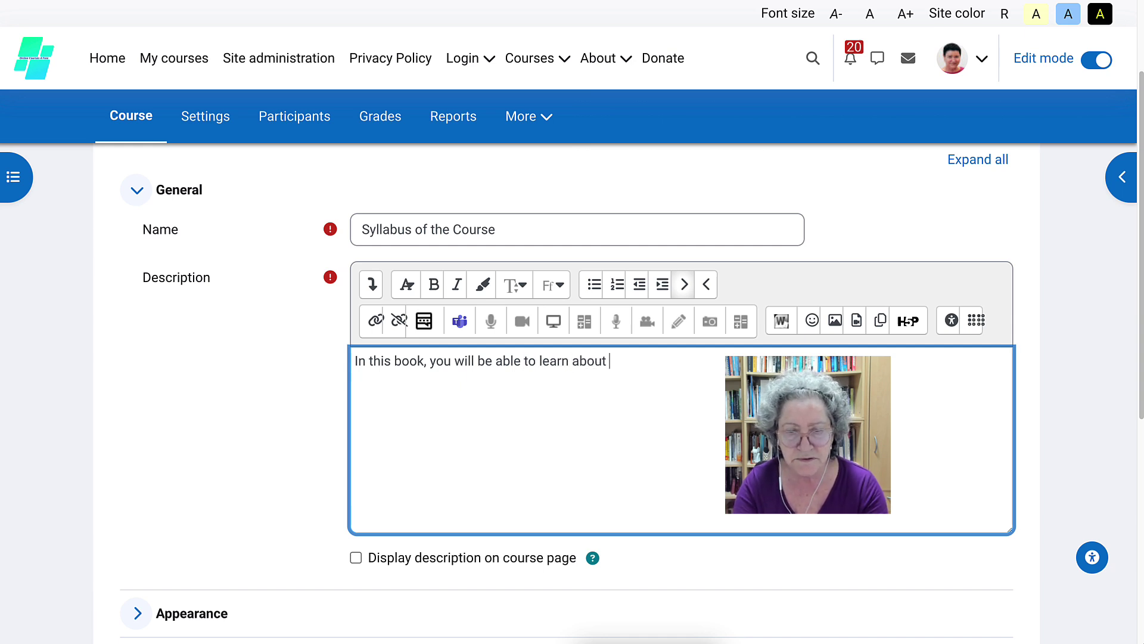
{"action": "type", "text": "the syllabus of the"}
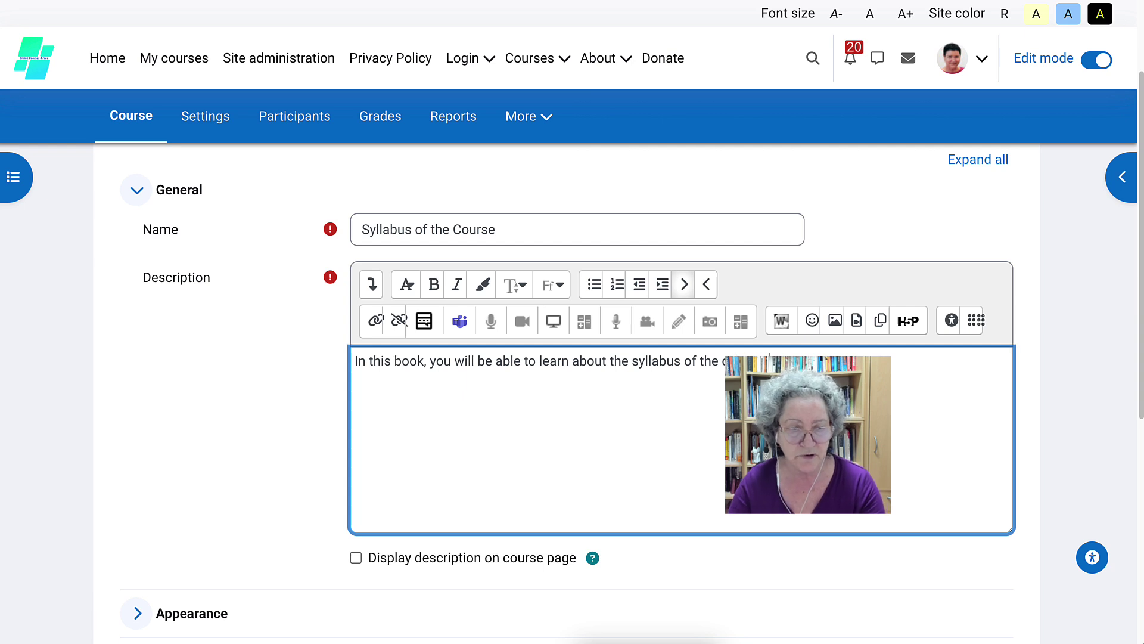
{"action": "scroll", "coordinate": [572, 358], "scroll_direction": "down", "scroll_amount": 4}
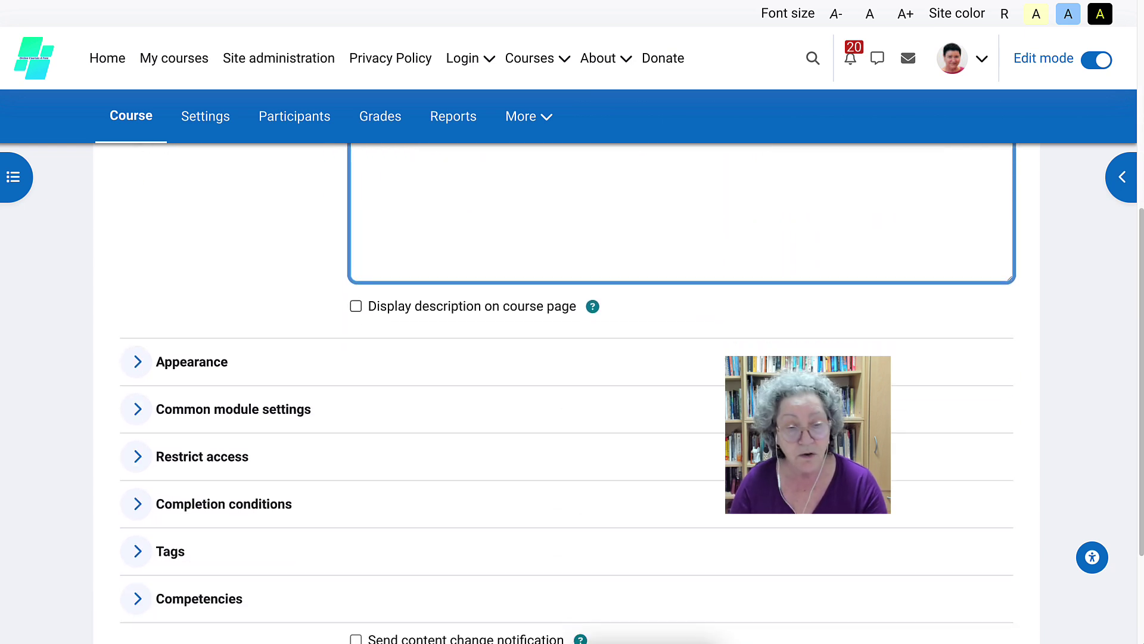
{"action": "scroll", "coordinate": [572, 387], "scroll_direction": "down", "scroll_amount": 2}
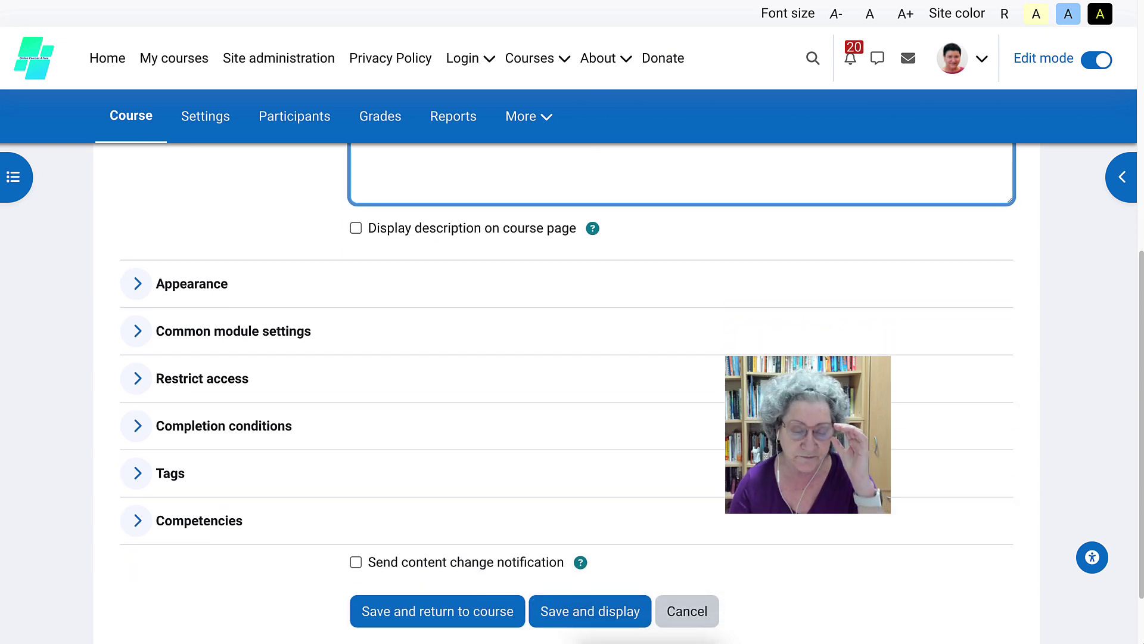
{"action": "scroll", "coordinate": [572, 388], "scroll_direction": "up", "scroll_amount": 2}
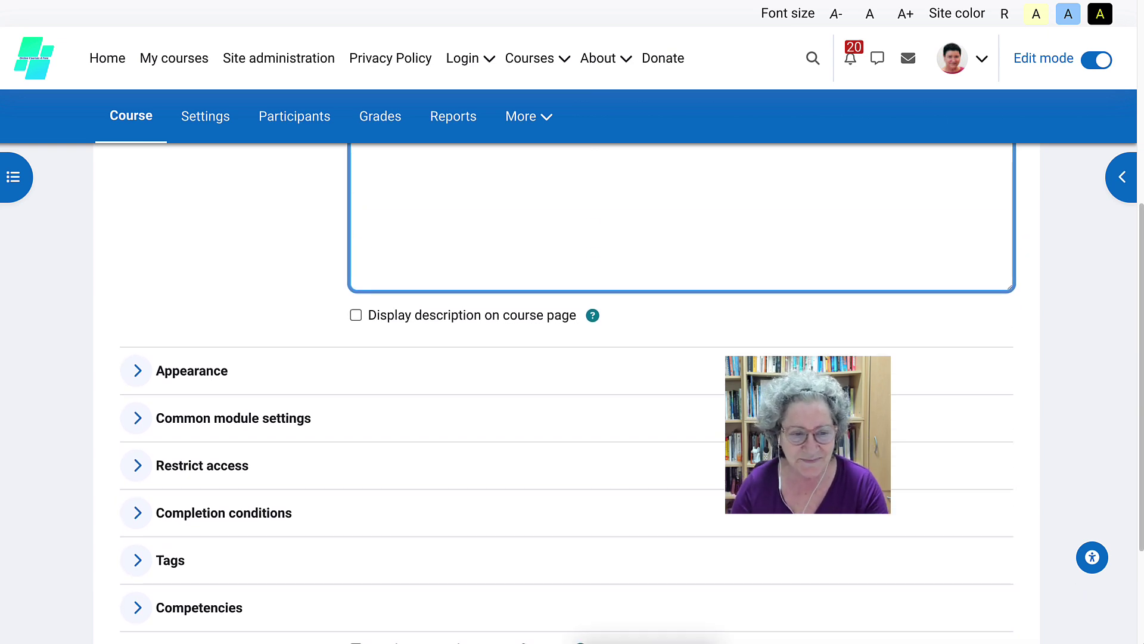
{"action": "scroll", "coordinate": [572, 391], "scroll_direction": "down", "scroll_amount": 3}
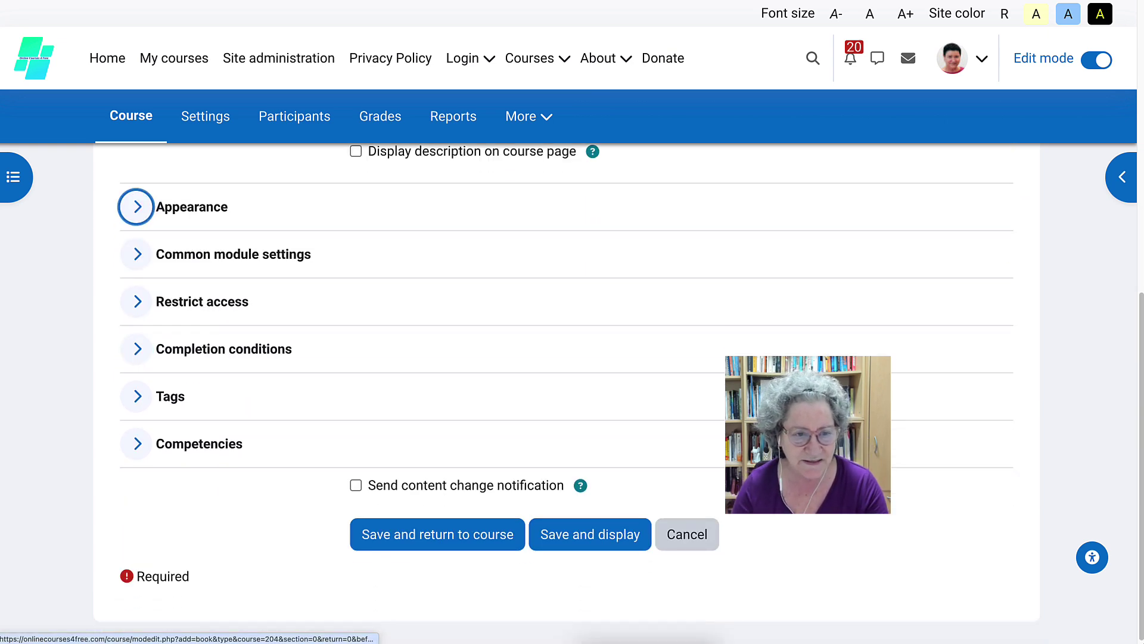
{"action": "key", "text": "Return"}
{"action": "key", "text": "Tab"}
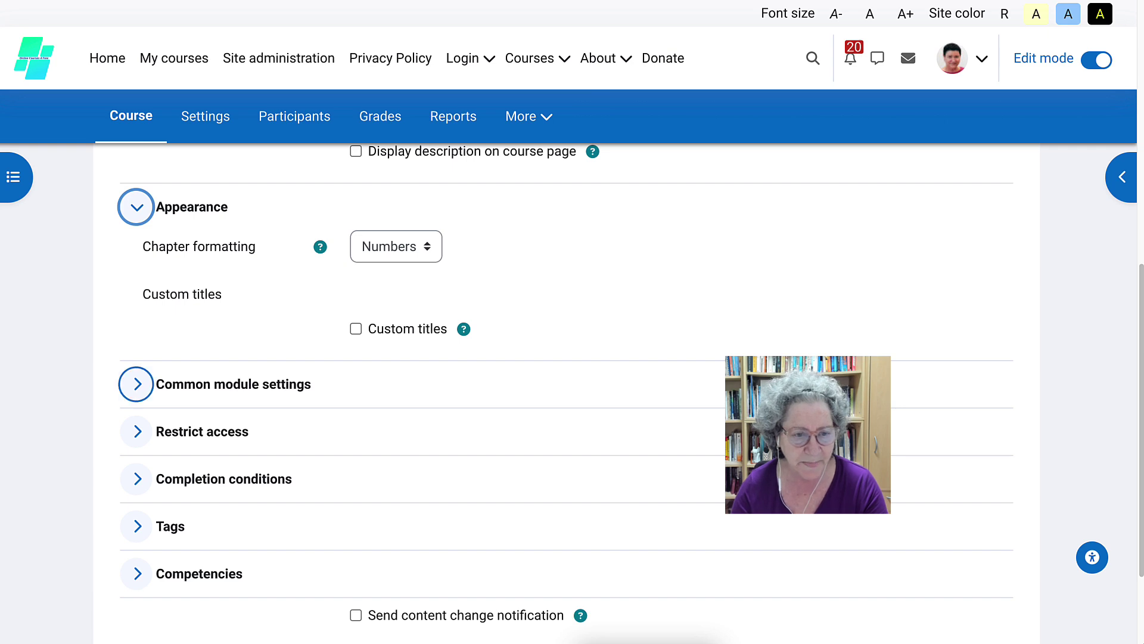
Expand Restrict access and dismiss the restriction choices without adding any
{"action": "scroll", "coordinate": [277, 307], "scroll_direction": "down", "scroll_amount": 1}
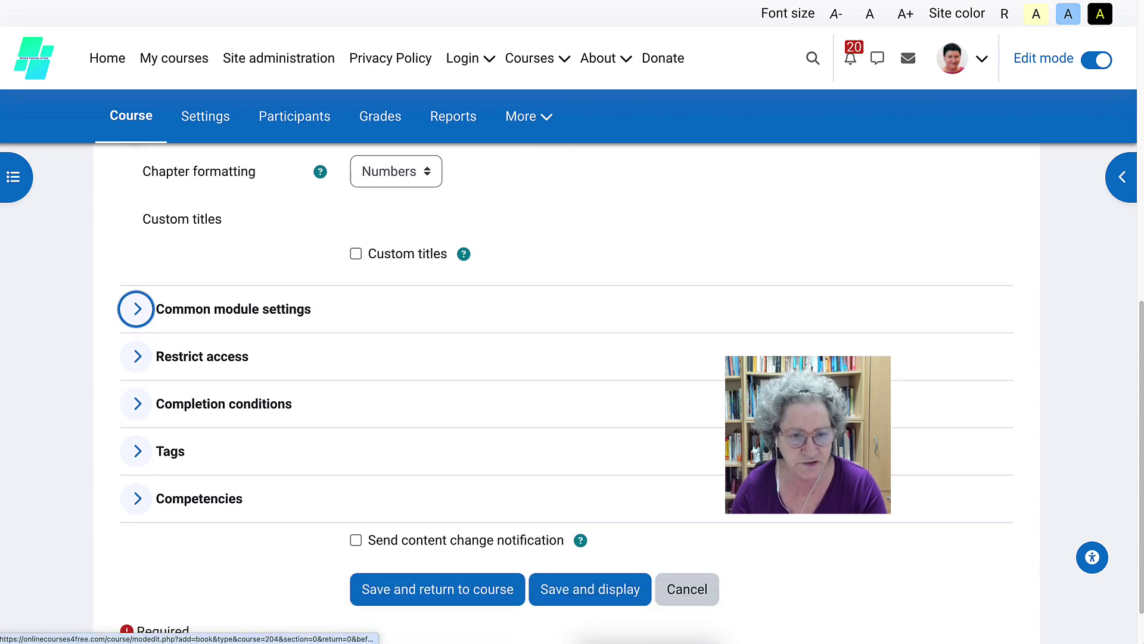
{"action": "key", "text": "Tab"}
{"action": "key", "text": "Return"}
{"action": "scroll", "coordinate": [572, 393], "scroll_direction": "down", "scroll_amount": 2}
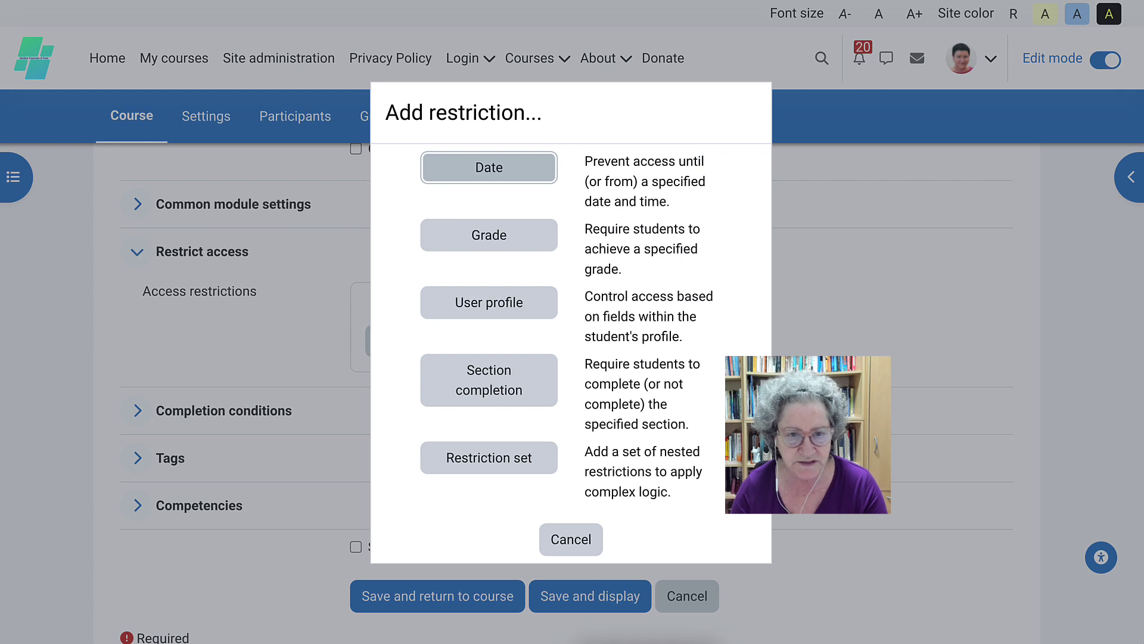
{"action": "key", "text": "Escape"}
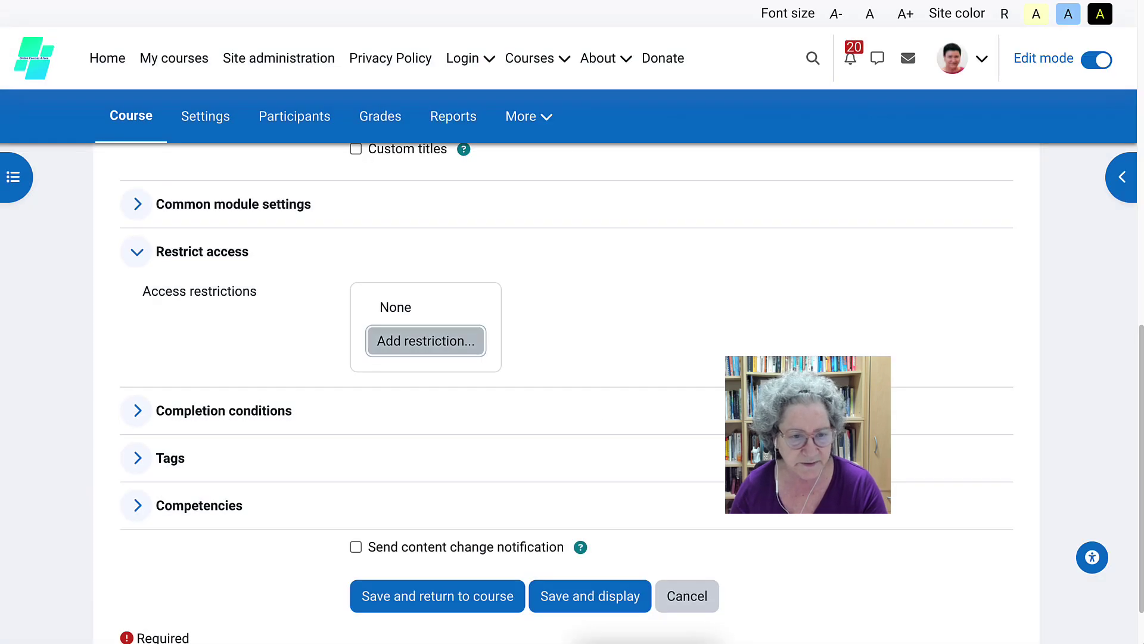
Set the book's completion to require viewing the activity
{"action": "left_click", "coordinate": [137, 410]}
{"action": "scroll", "coordinate": [137, 410], "scroll_direction": "down", "scroll_amount": 1}
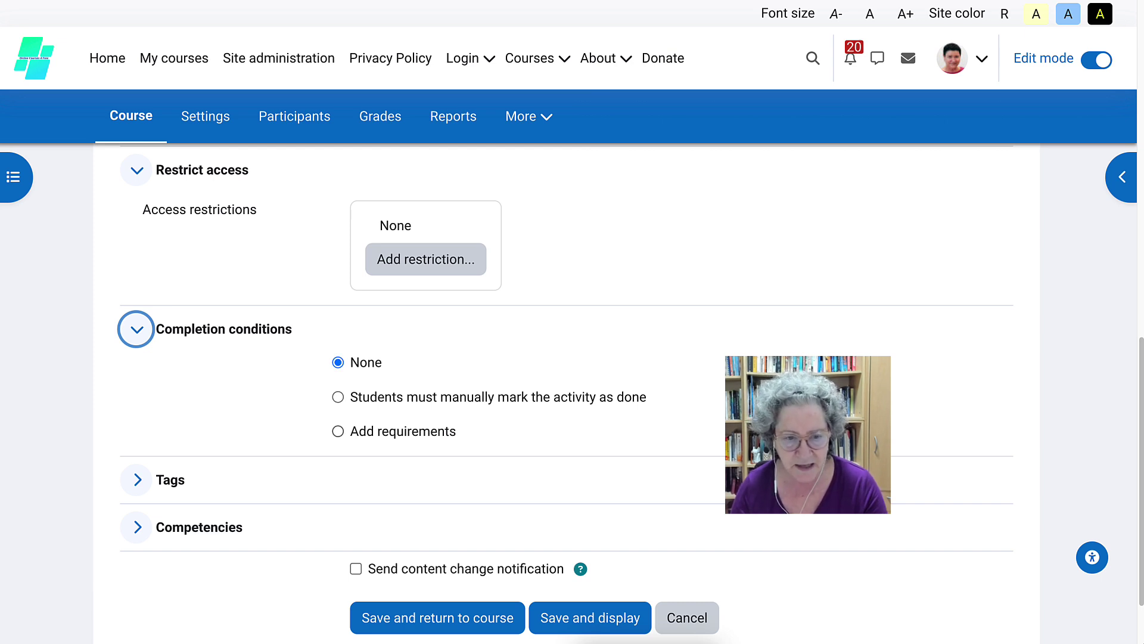
{"action": "left_click", "coordinate": [338, 431]}
{"action": "scroll", "coordinate": [566, 393], "scroll_direction": "down", "scroll_amount": 1}
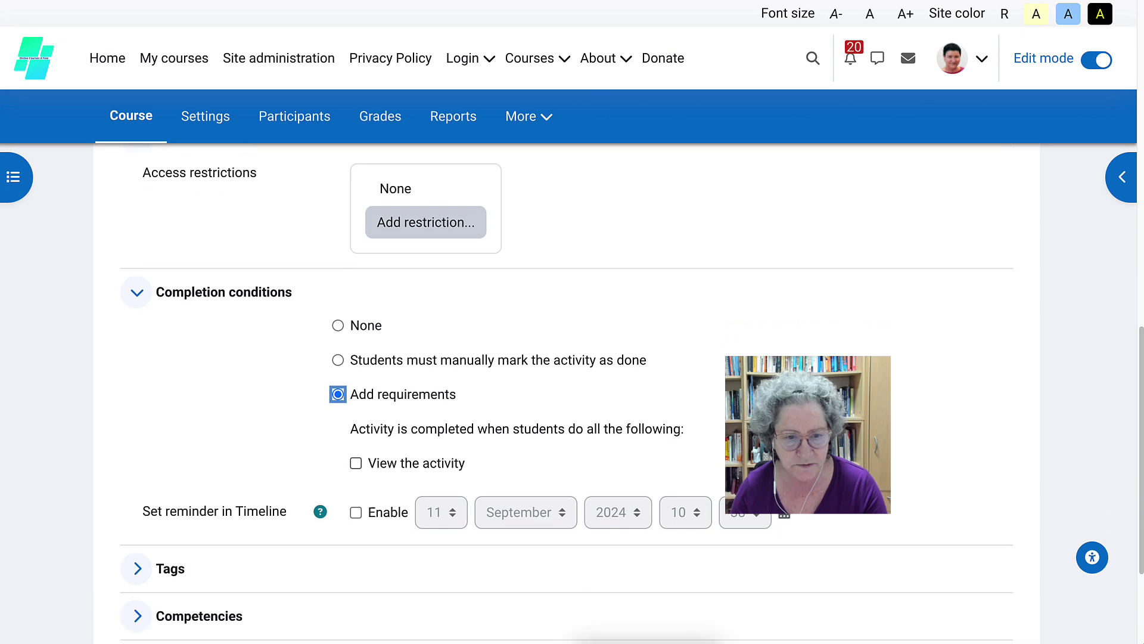
{"action": "left_click", "coordinate": [356, 462]}
{"action": "scroll", "coordinate": [567, 393], "scroll_direction": "down", "scroll_amount": 3}
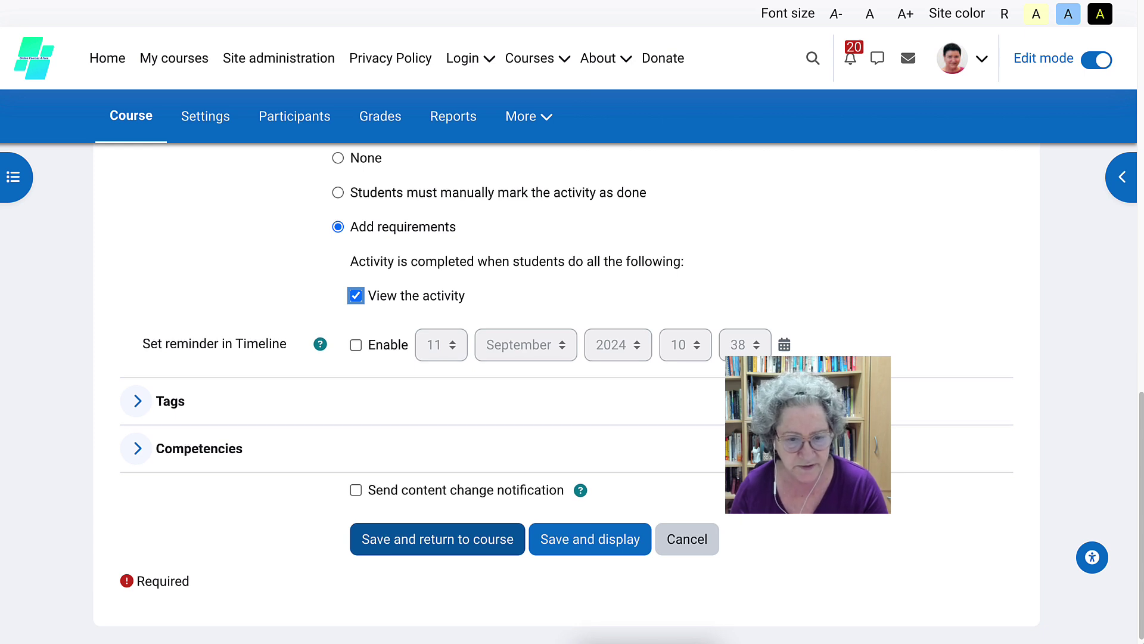
Save the book, return to the course, and open Syllabus of the Course
{"action": "left_click", "coordinate": [438, 539]}
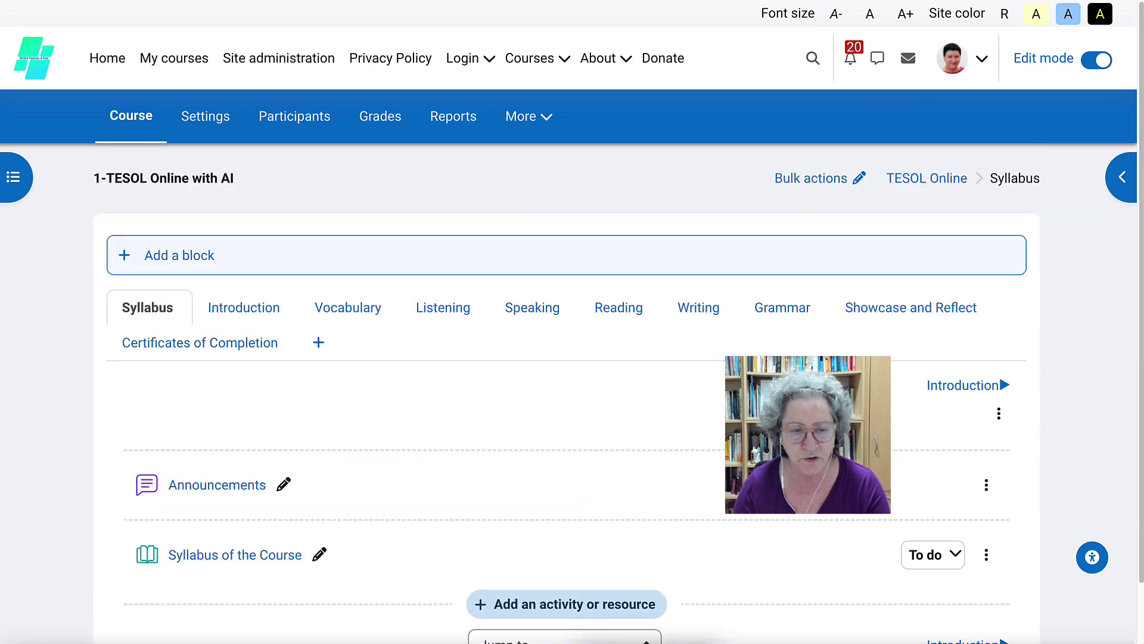
{"action": "scroll", "coordinate": [566, 358], "scroll_direction": "down", "scroll_amount": 1}
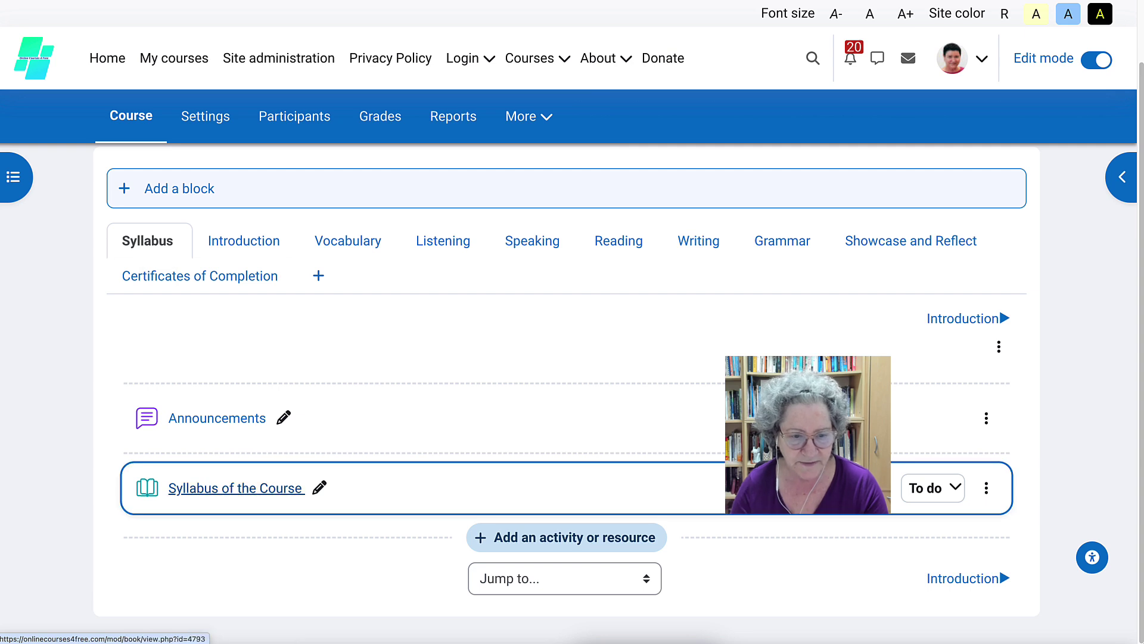
{"action": "left_click", "coordinate": [235, 488]}
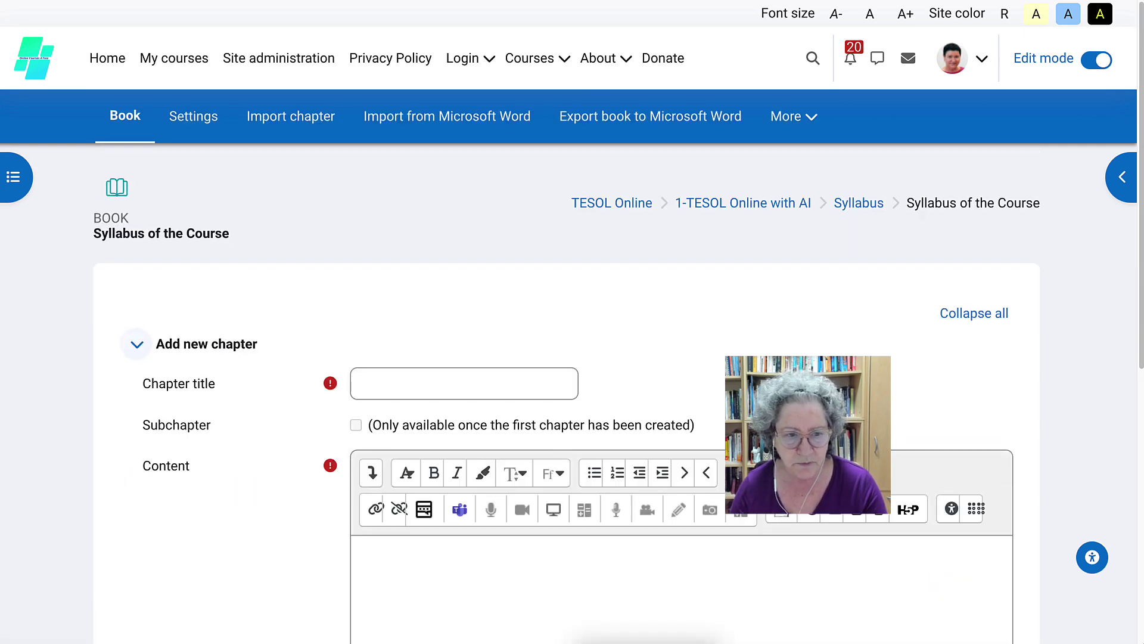
Add the chapter 'Introduction to the course' with content 'Intro to the course.' and save
{"action": "left_click", "coordinate": [464, 383]}
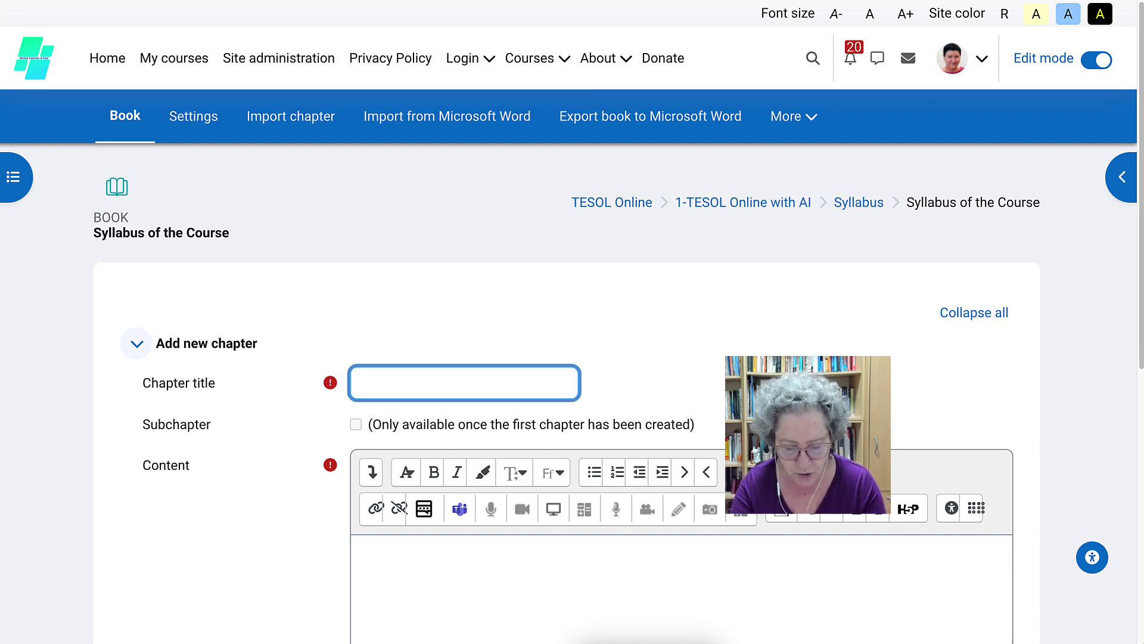
{"action": "type", "text": "Introduct"}
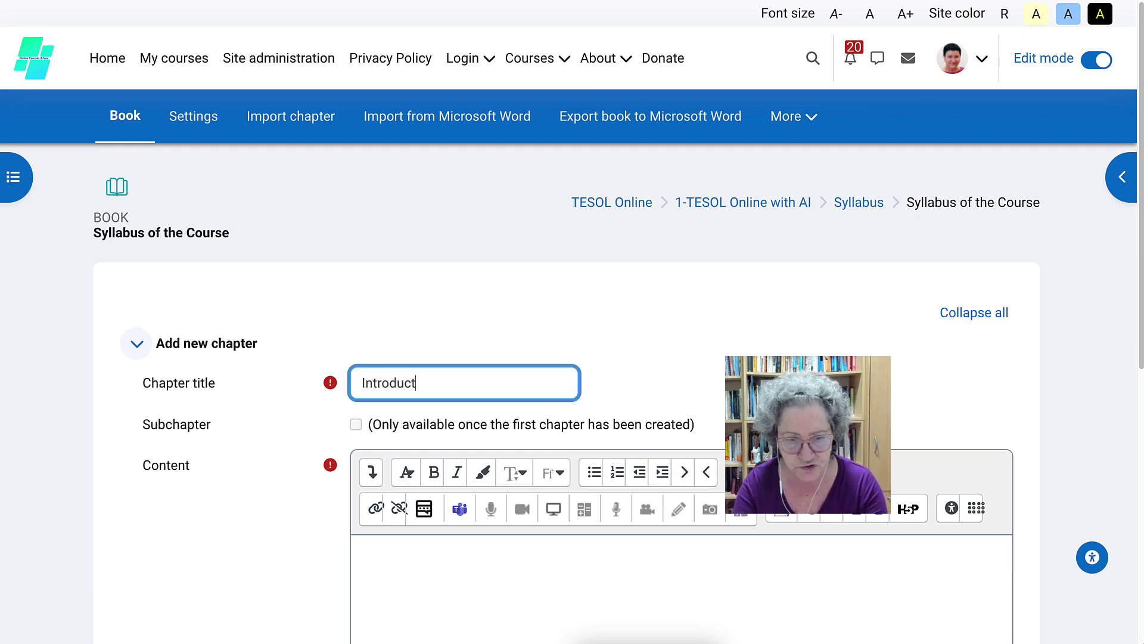
{"action": "type", "text": "ion to the c"}
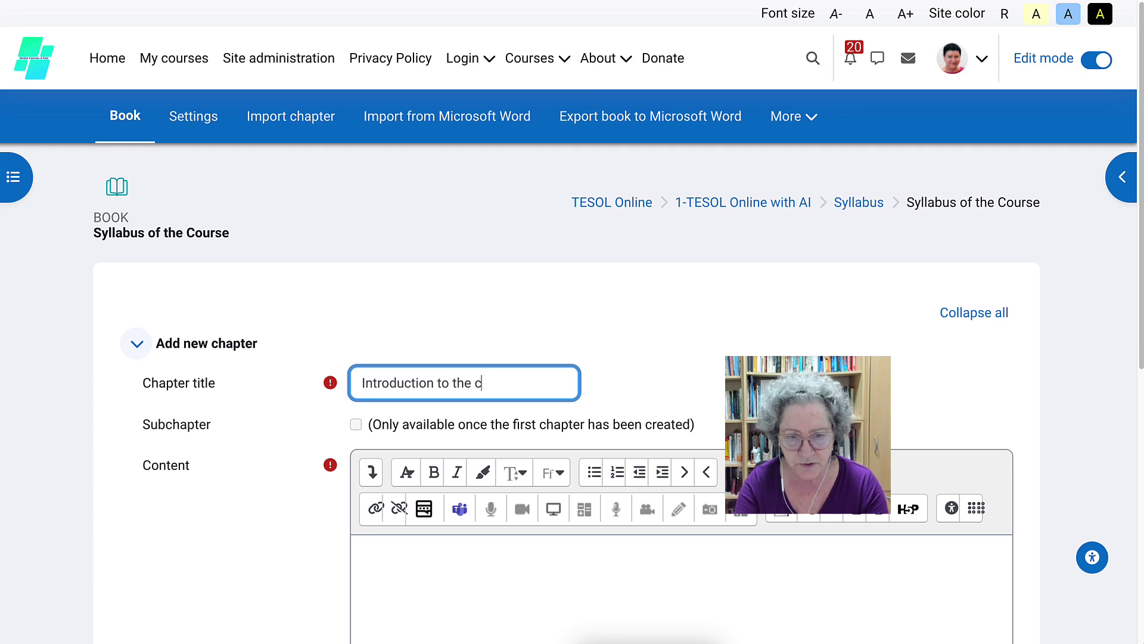
{"action": "type", "text": "ourse"}
{"action": "key", "text": "Tab"}
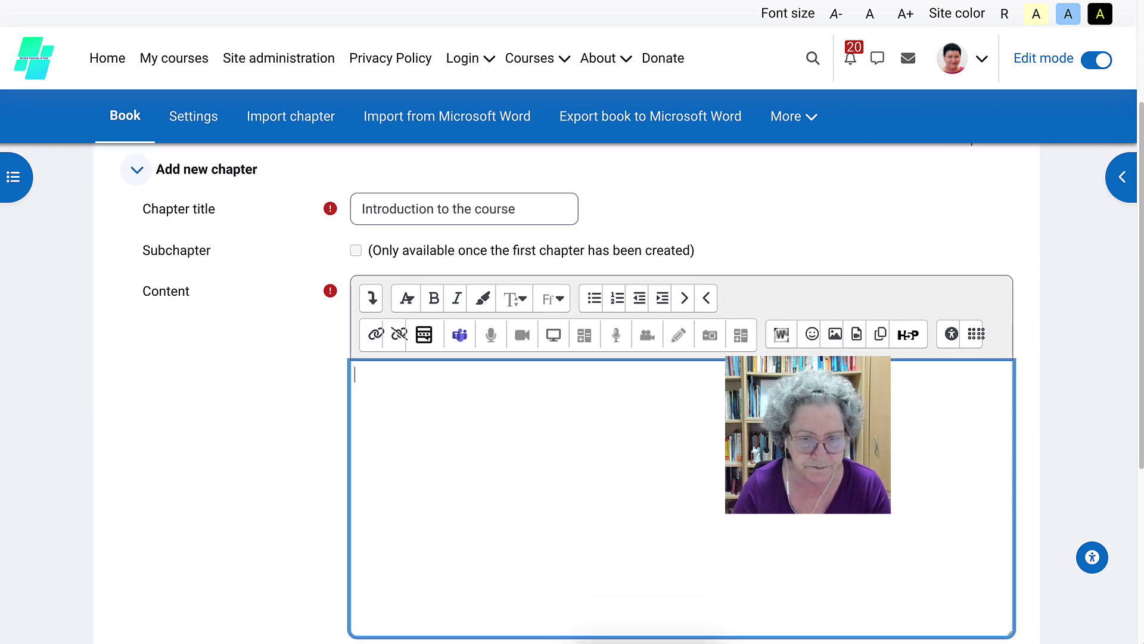
{"action": "type", "text": "Intro"}
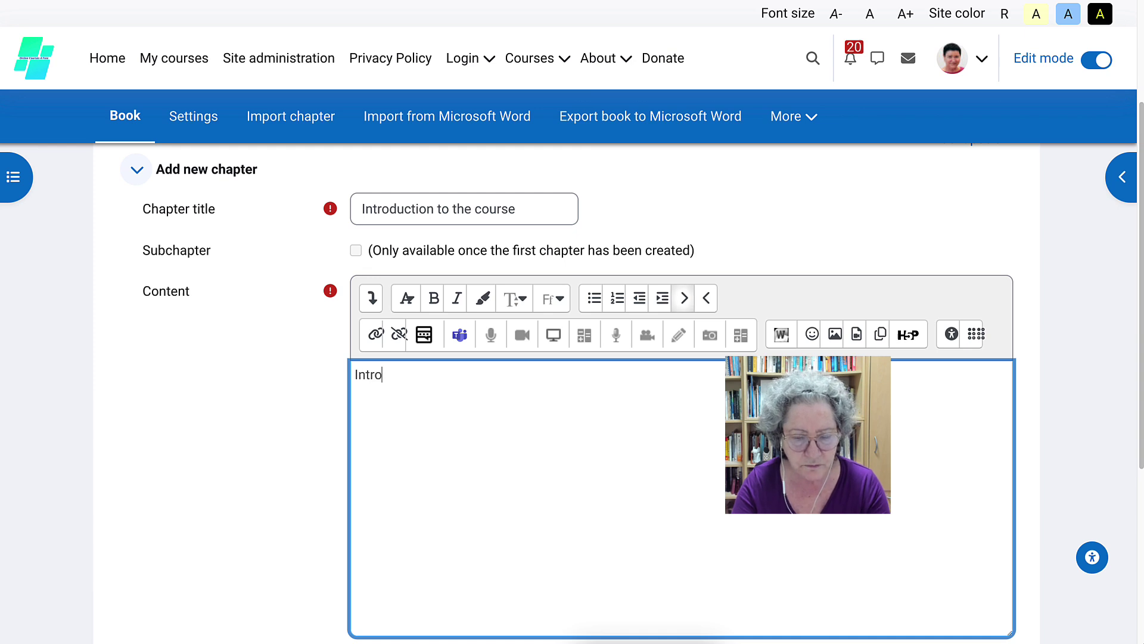
{"action": "type", "text": " to the course."}
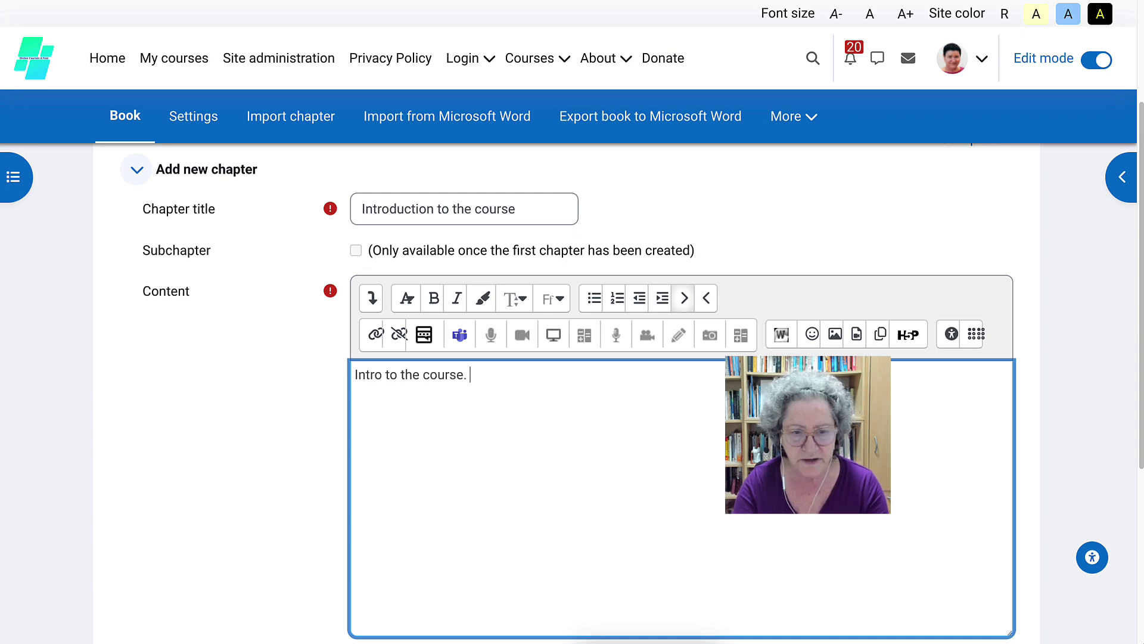
{"action": "scroll", "coordinate": [572, 358], "scroll_direction": "down", "scroll_amount": 2}
{"action": "scroll", "coordinate": [573, 357], "scroll_direction": "down", "scroll_amount": 3}
{"action": "left_click", "coordinate": [403, 529]}
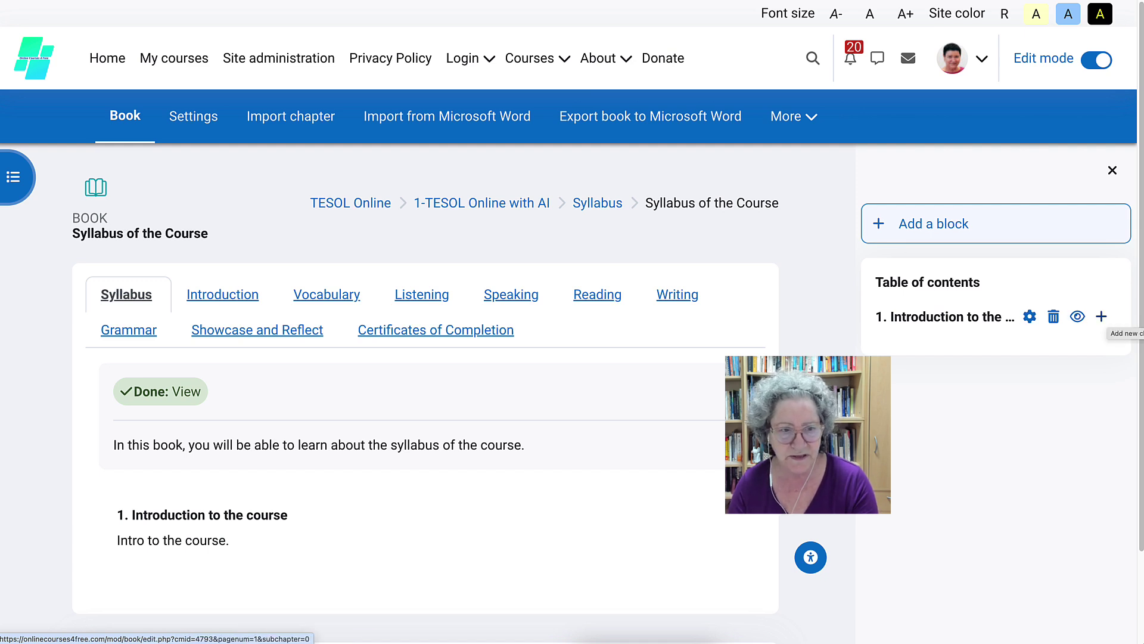
Add a new chapter titled 'Vocabulary' after Introduction, with content 'Vocabulary', and save it
{"action": "left_click", "coordinate": [1101, 316]}
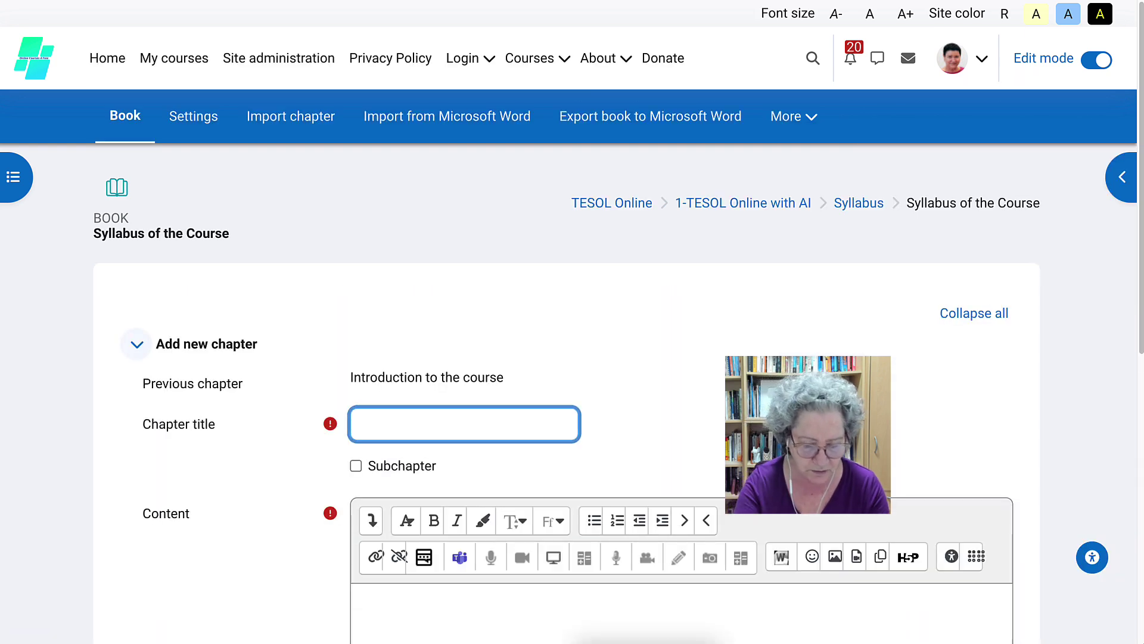
{"action": "type", "text": "Vocabulary"}
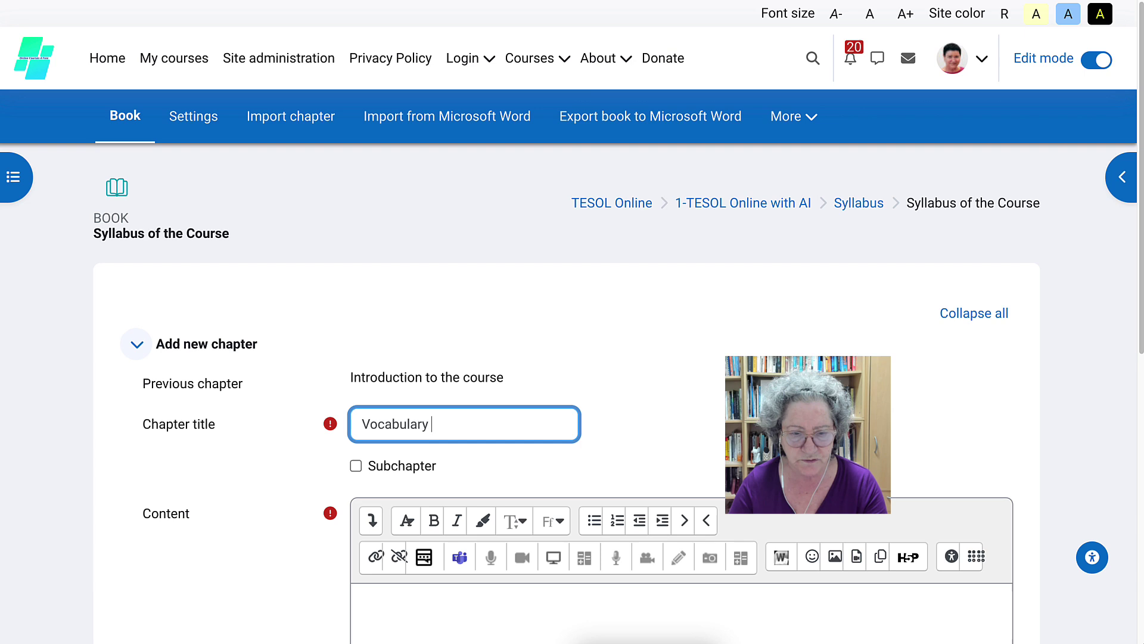
{"action": "scroll", "coordinate": [423, 325], "scroll_direction": "down", "scroll_amount": 4}
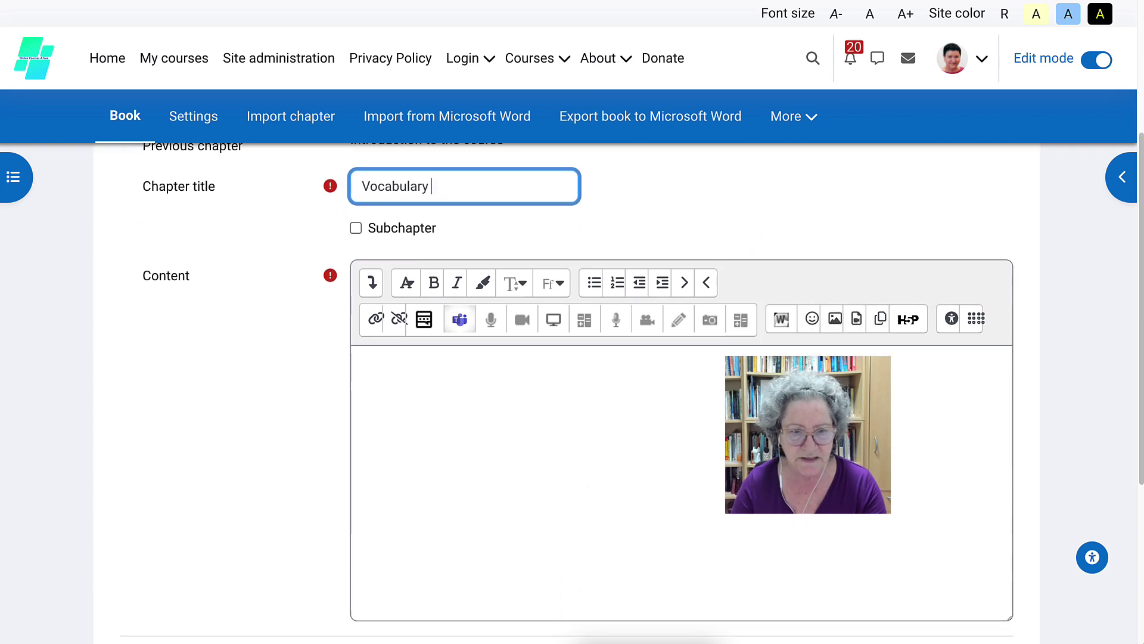
{"action": "left_click", "coordinate": [355, 358]}
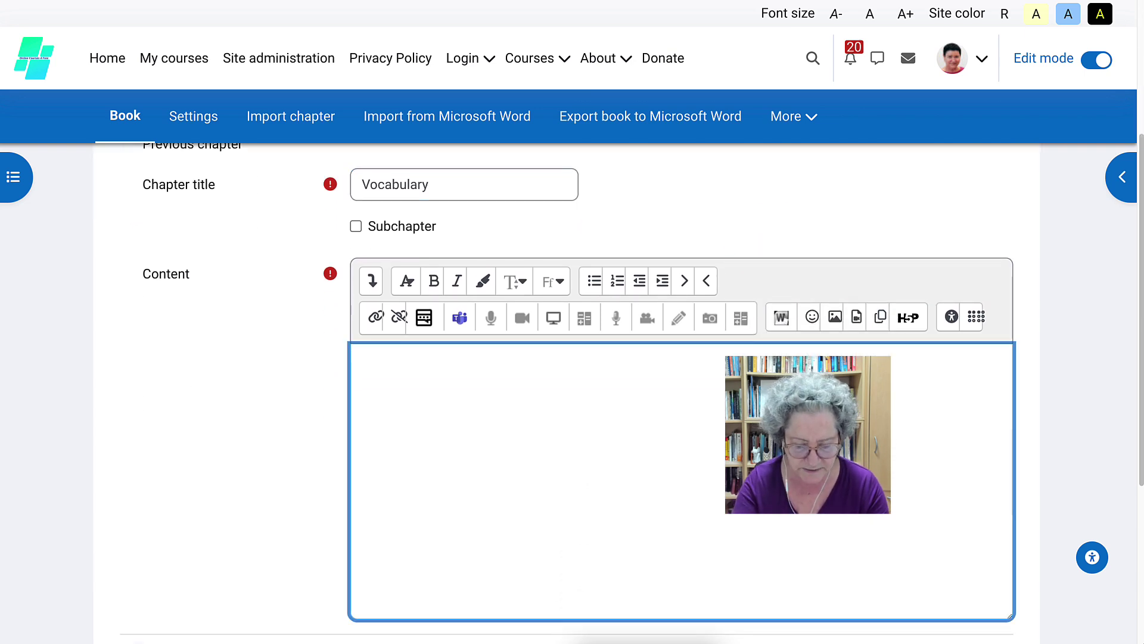
{"action": "type", "text": "Vocab"}
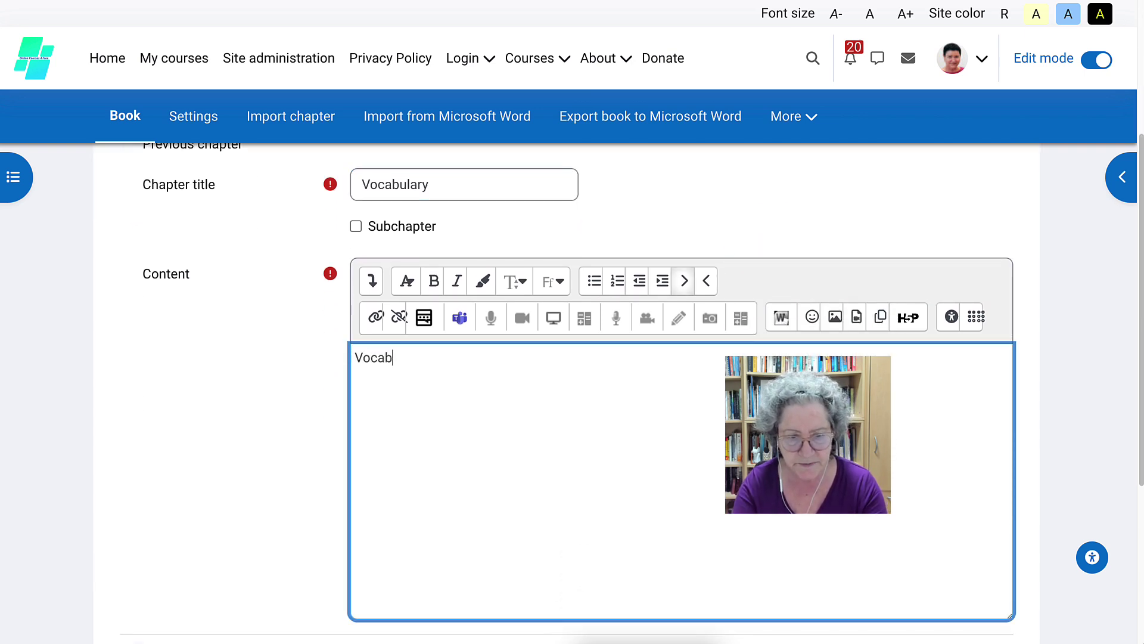
{"action": "type", "text": "ulary"}
{"action": "scroll", "coordinate": [566, 382], "scroll_direction": "down", "scroll_amount": 5}
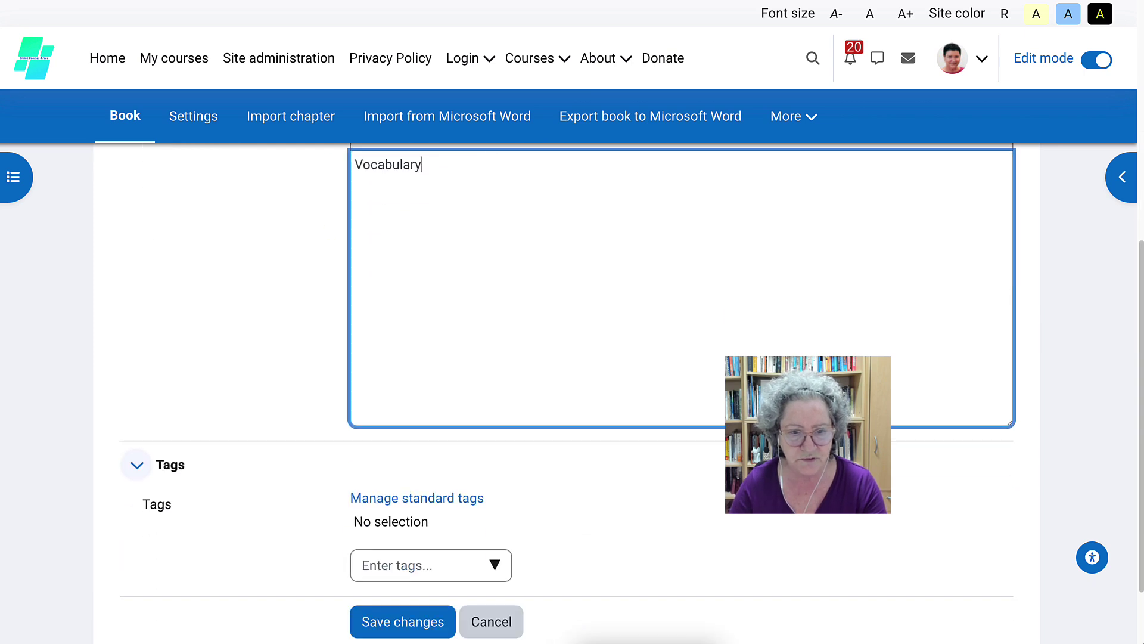
{"action": "key", "text": "Return"}
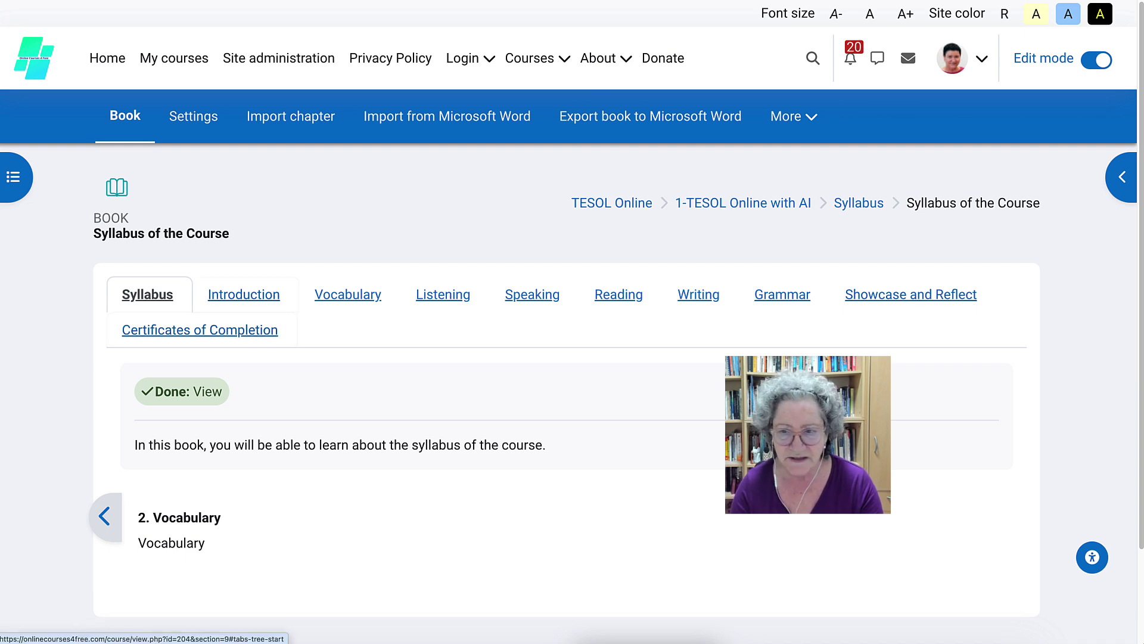
{"action": "scroll", "coordinate": [566, 382], "scroll_direction": "down", "scroll_amount": 1}
{"action": "scroll", "coordinate": [200, 329], "scroll_direction": "up", "scroll_amount": 1}
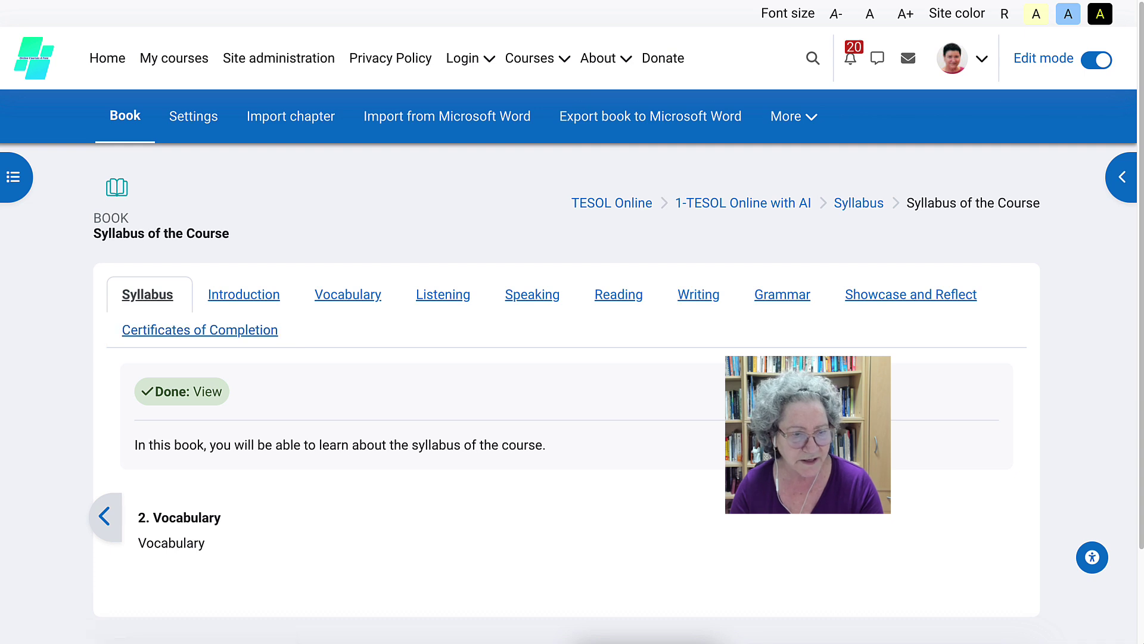
Reopen Syllabus of the Course from the Syllabus section, advance to Vocabulary, and show the table of contents
{"action": "left_click", "coordinate": [149, 294]}
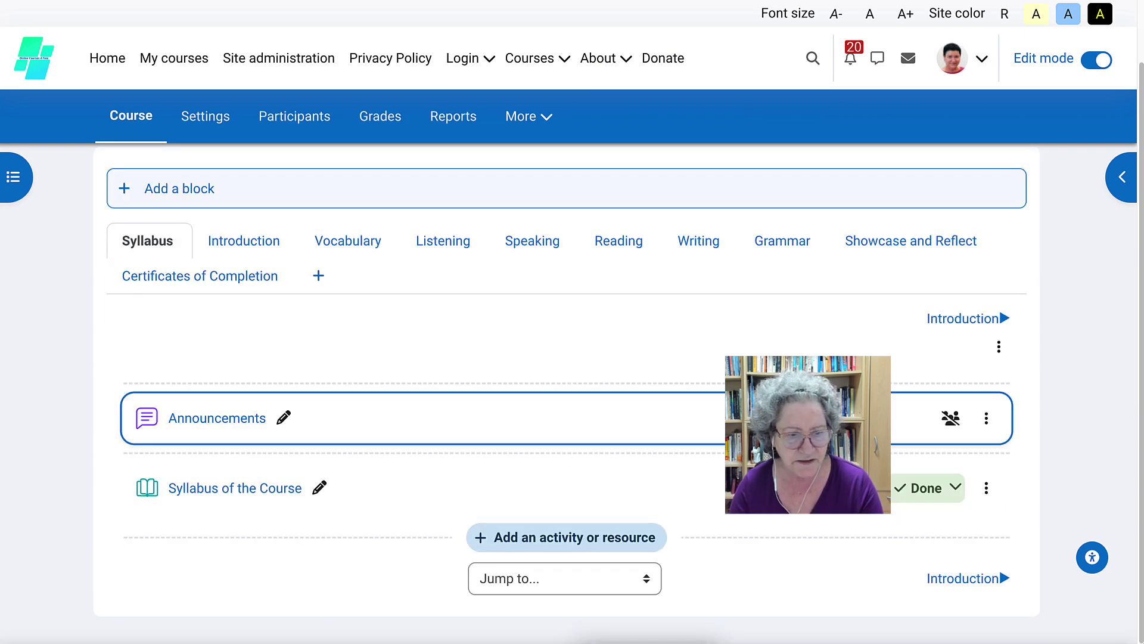
{"action": "left_click", "coordinate": [234, 488]}
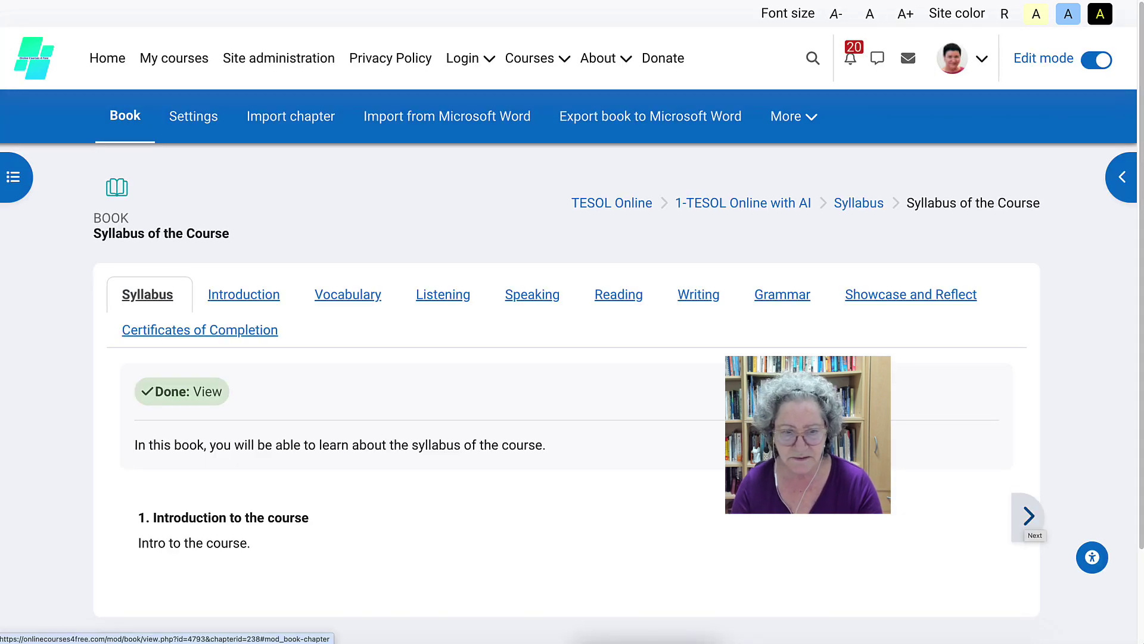
{"action": "left_click", "coordinate": [1029, 516]}
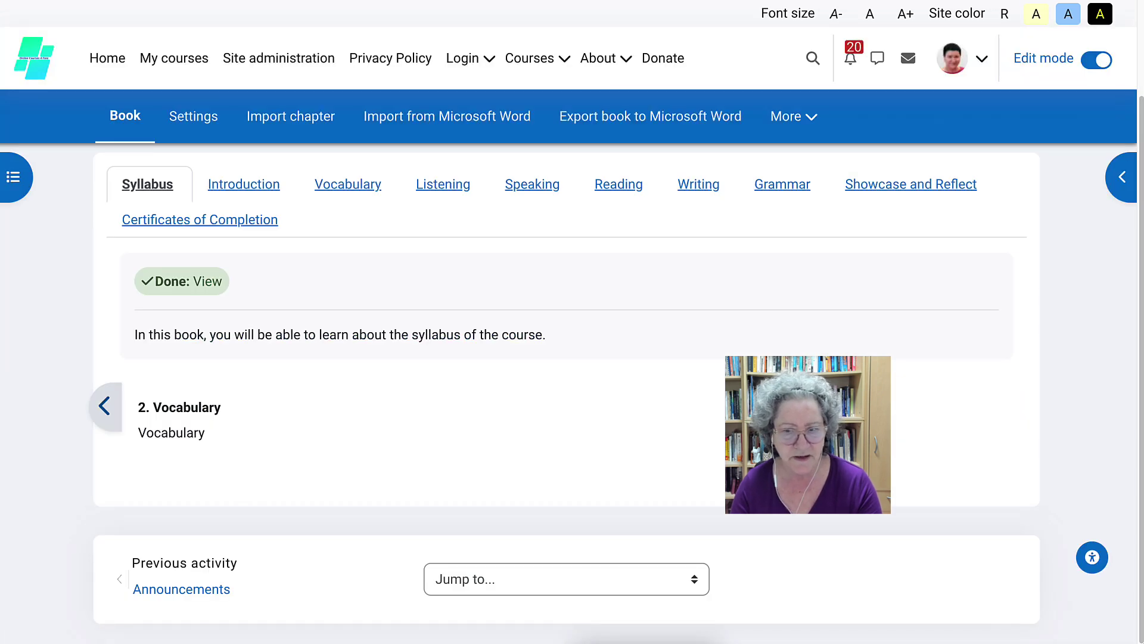
{"action": "scroll", "coordinate": [105, 405], "scroll_direction": "up", "scroll_amount": 2}
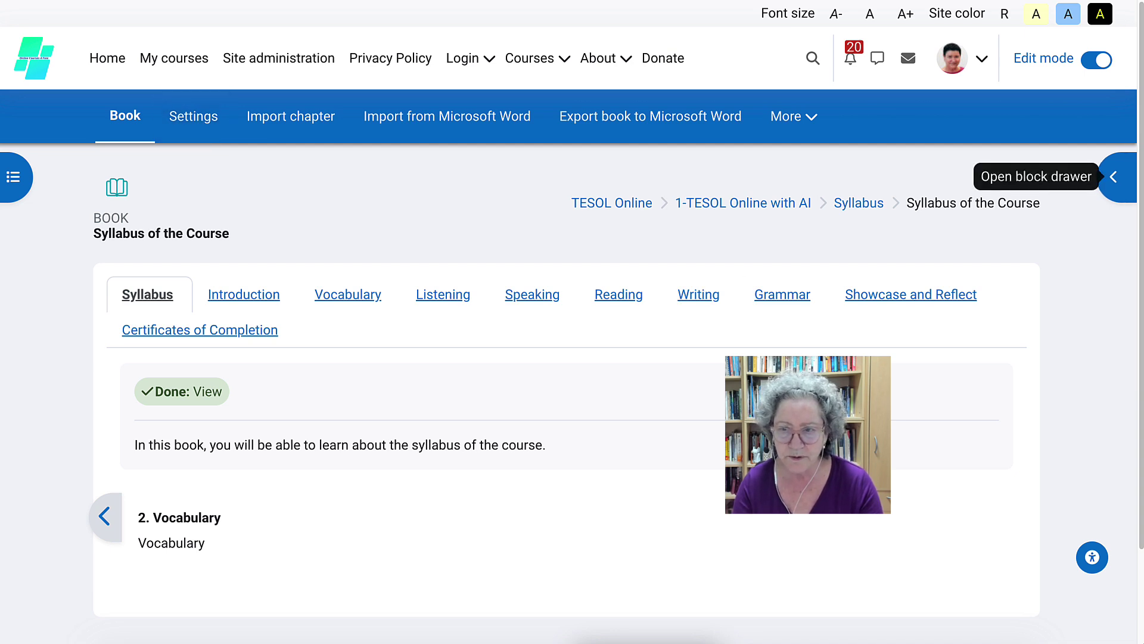
{"action": "left_click", "coordinate": [1115, 177]}
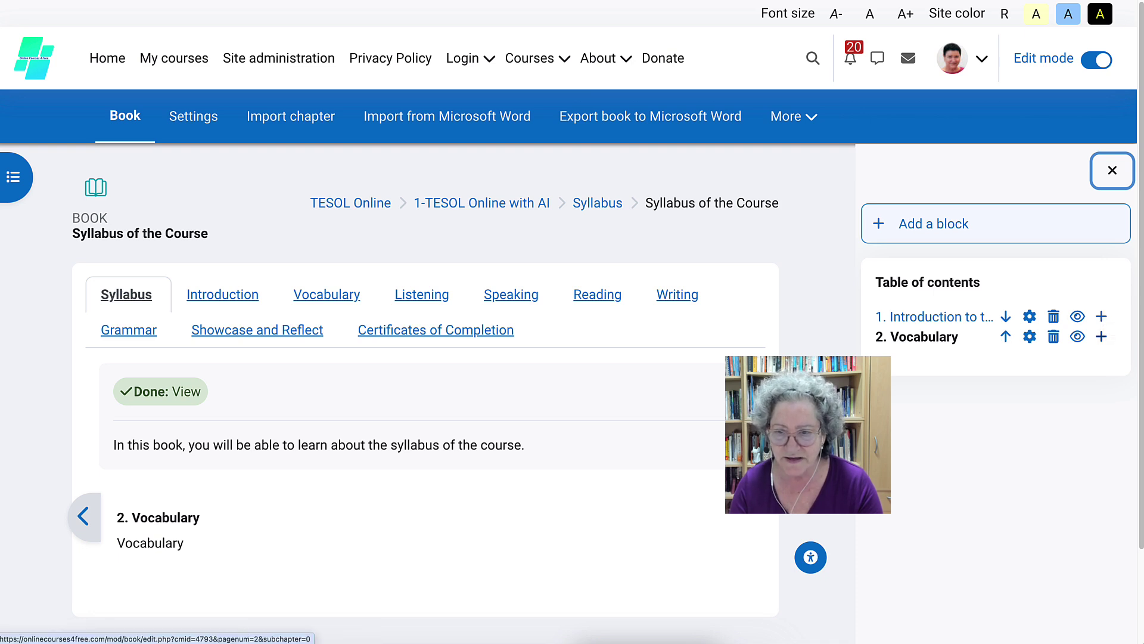
Start a chapter after Vocabulary, then jump to the Syllabus section through the course index
{"action": "left_click", "coordinate": [1101, 336]}
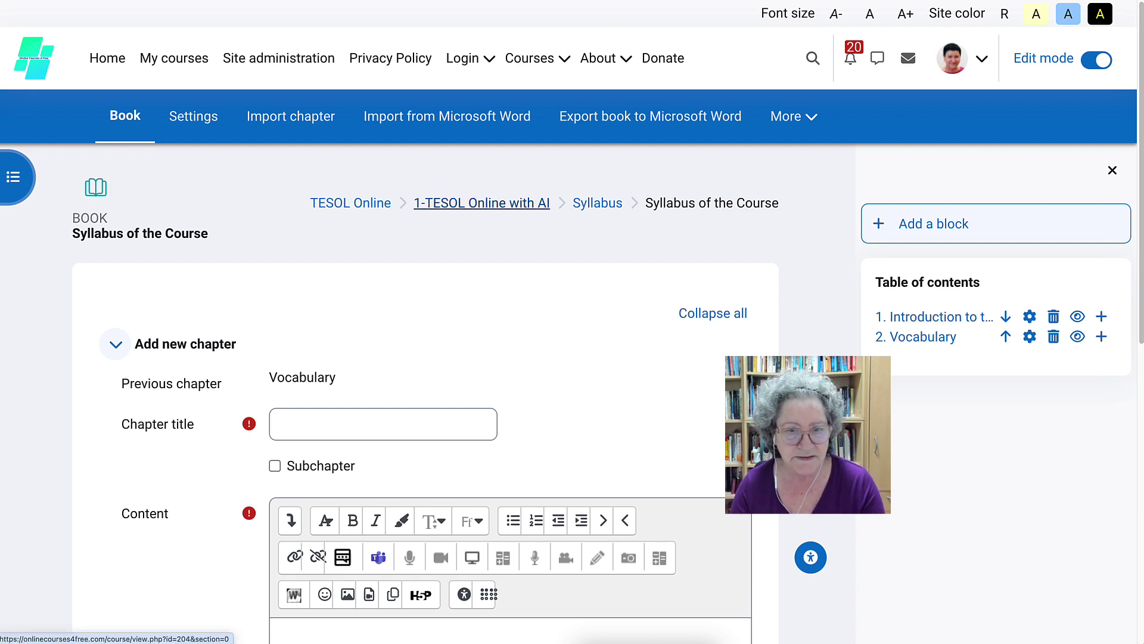
{"action": "left_click", "coordinate": [13, 177]}
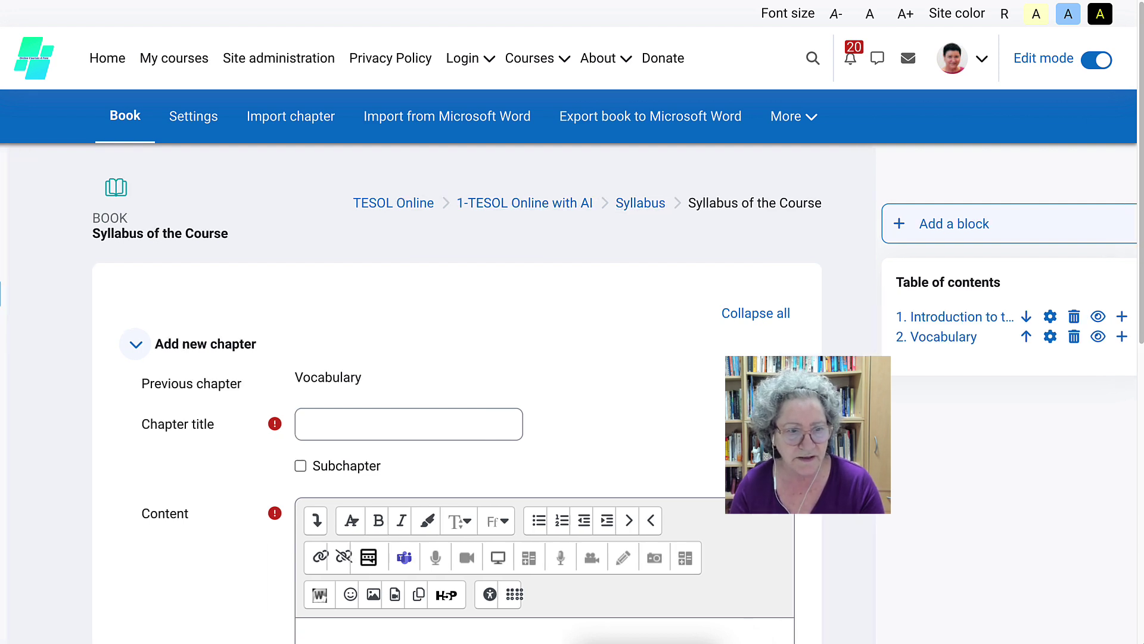
{"action": "scroll", "coordinate": [656, 358], "scroll_direction": "down", "scroll_amount": 3}
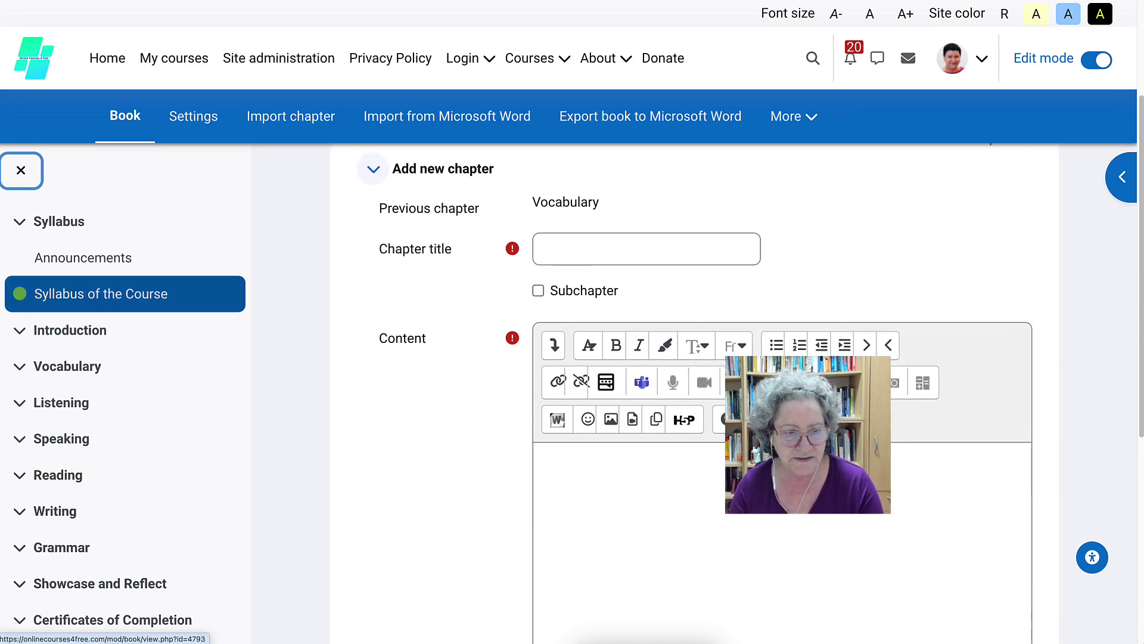
{"action": "scroll", "coordinate": [655, 357], "scroll_direction": "up", "scroll_amount": 1}
{"action": "scroll", "coordinate": [655, 357], "scroll_direction": "up", "scroll_amount": 3}
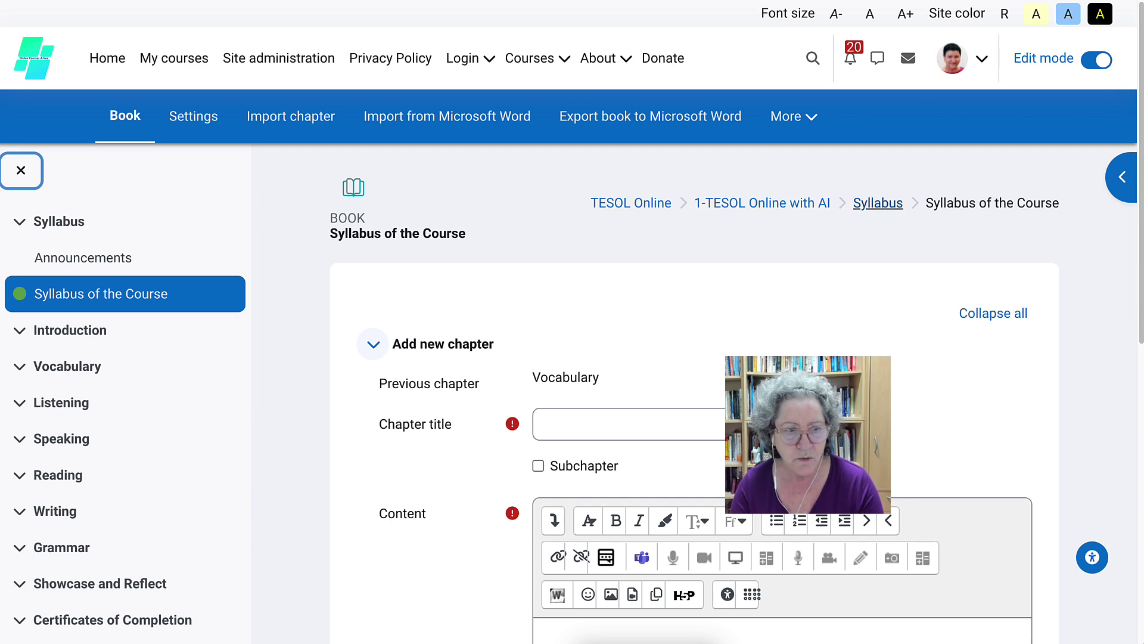
{"action": "key", "text": "Tab"}
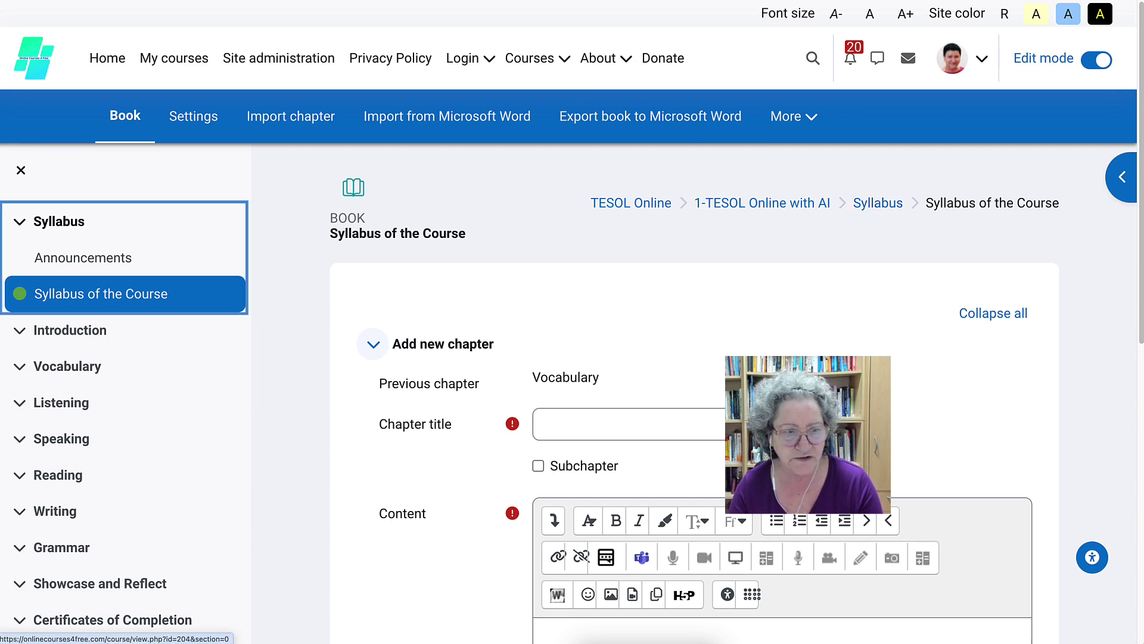
{"action": "key", "text": "Return"}
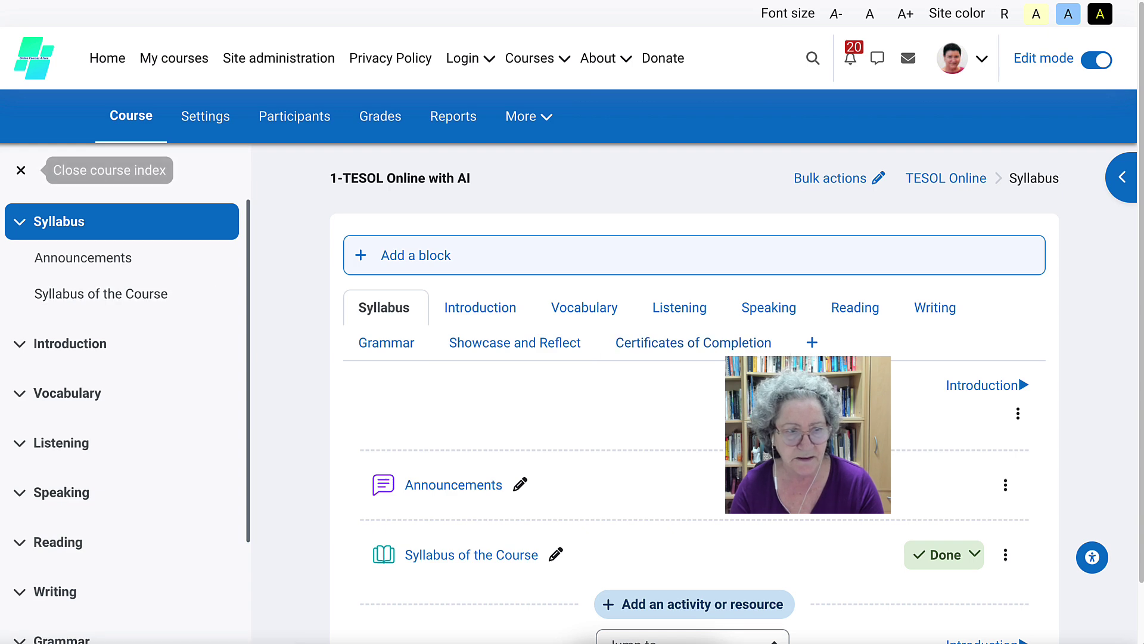
Close the course index and reopen 1-TESOL Online with AI via the TESOL Online category
{"action": "left_click", "coordinate": [21, 169]}
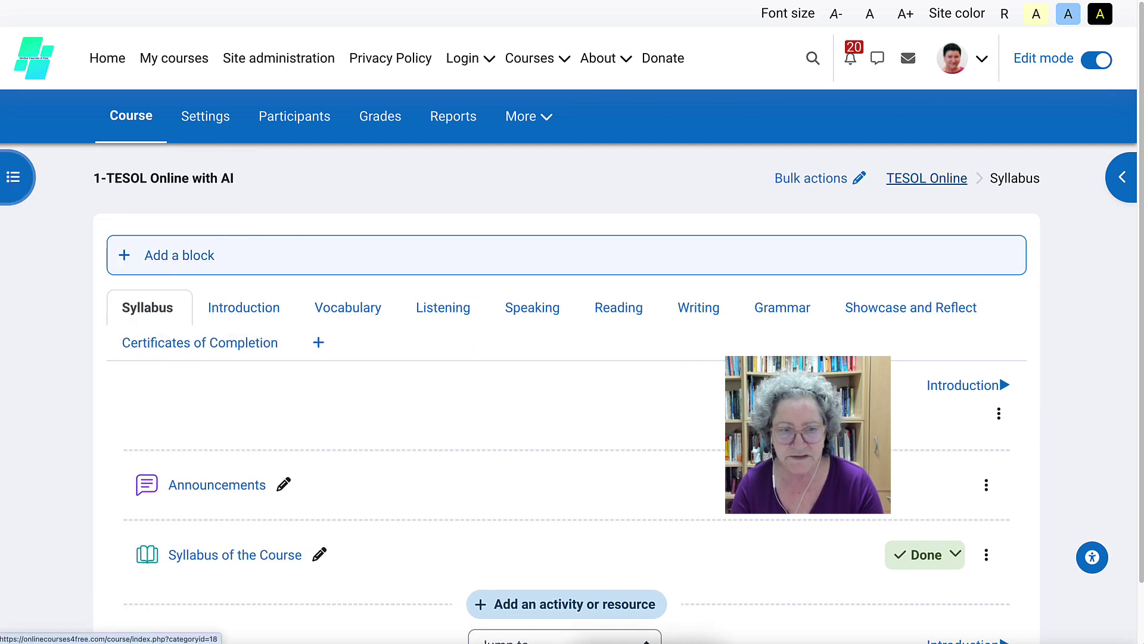
{"action": "left_click", "coordinate": [927, 178]}
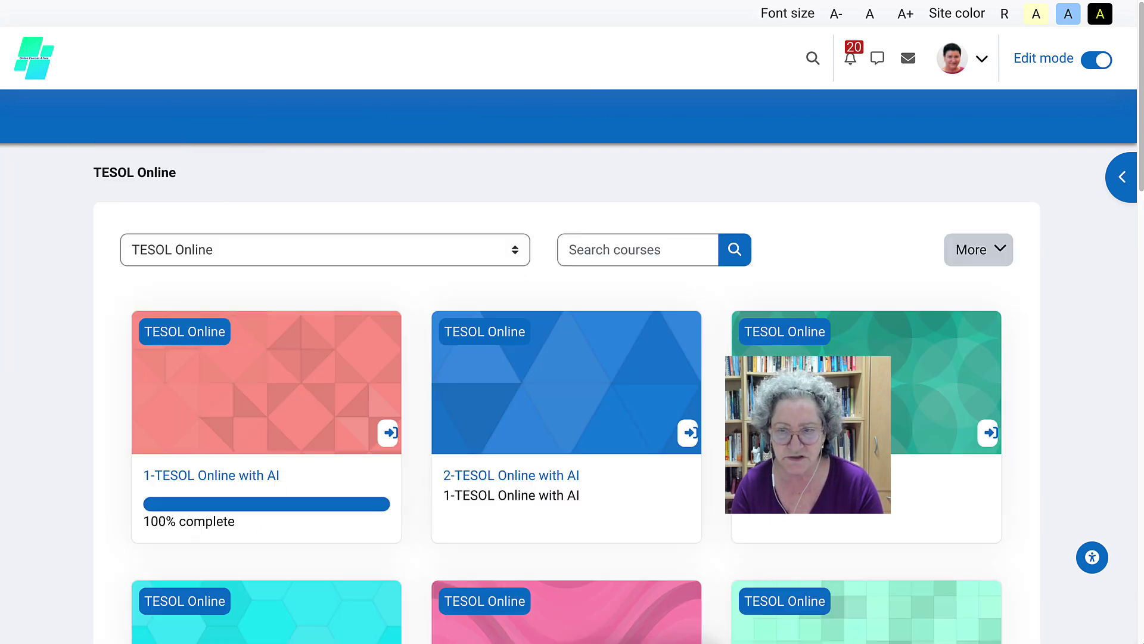
{"action": "left_click", "coordinate": [211, 475]}
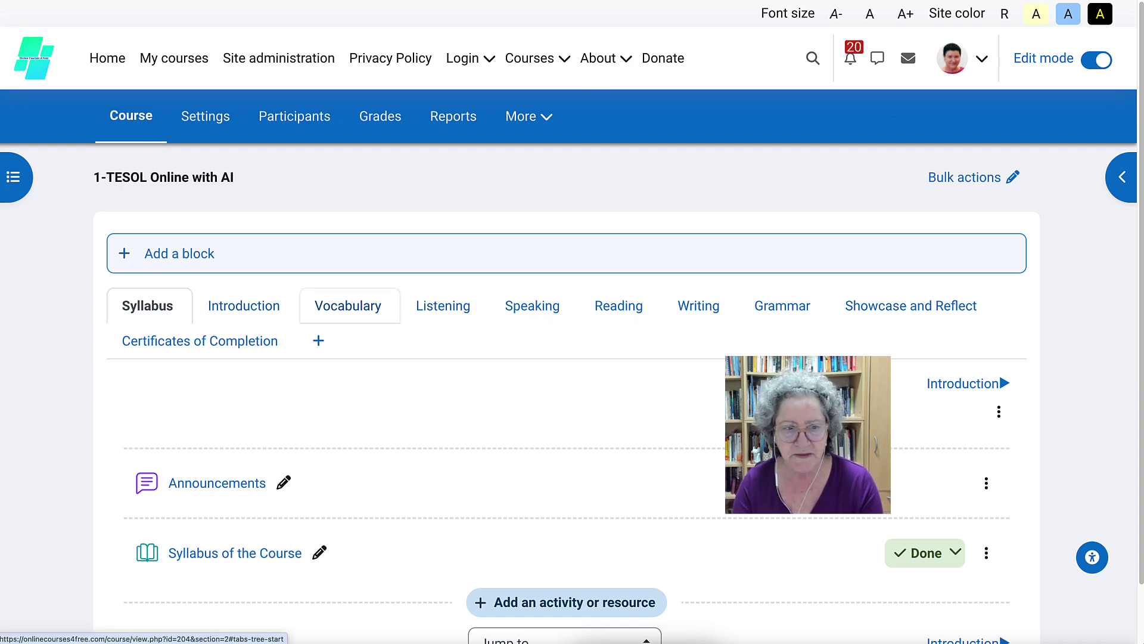
{"action": "scroll", "coordinate": [805, 483], "scroll_direction": "down", "scroll_amount": 1}
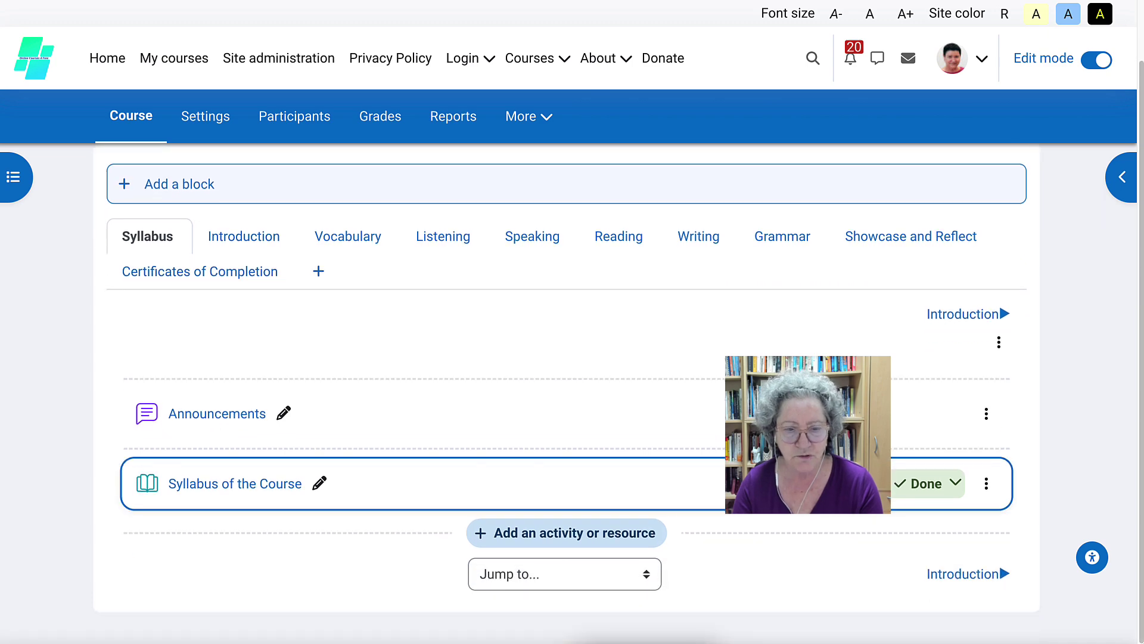
{"action": "scroll", "coordinate": [566, 393], "scroll_direction": "down", "scroll_amount": 1}
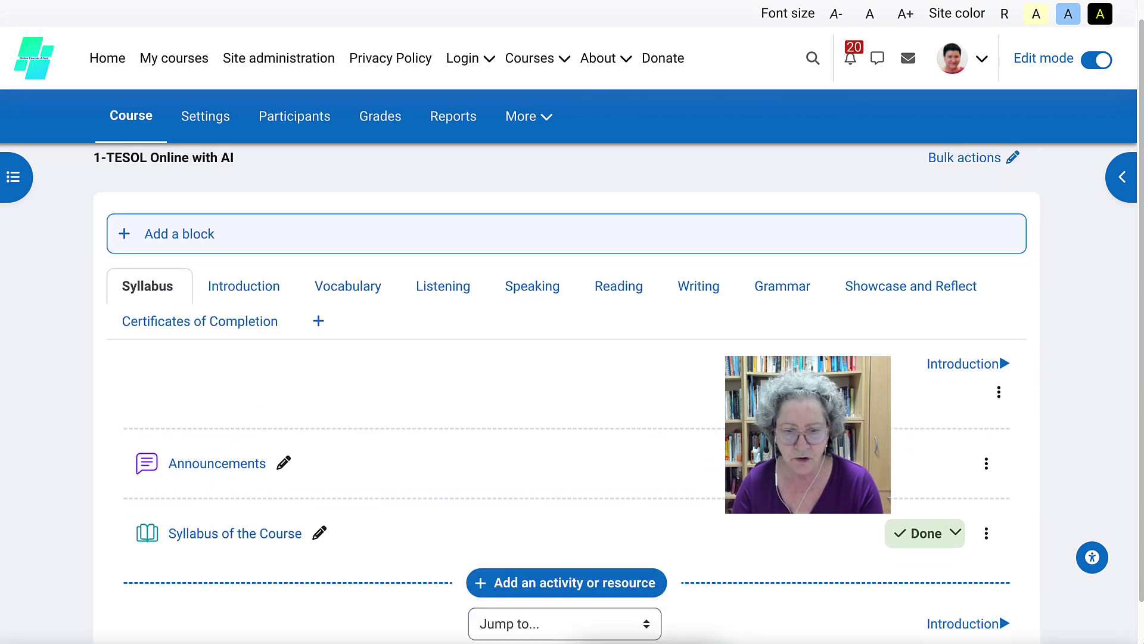
{"action": "left_click", "coordinate": [567, 537]}
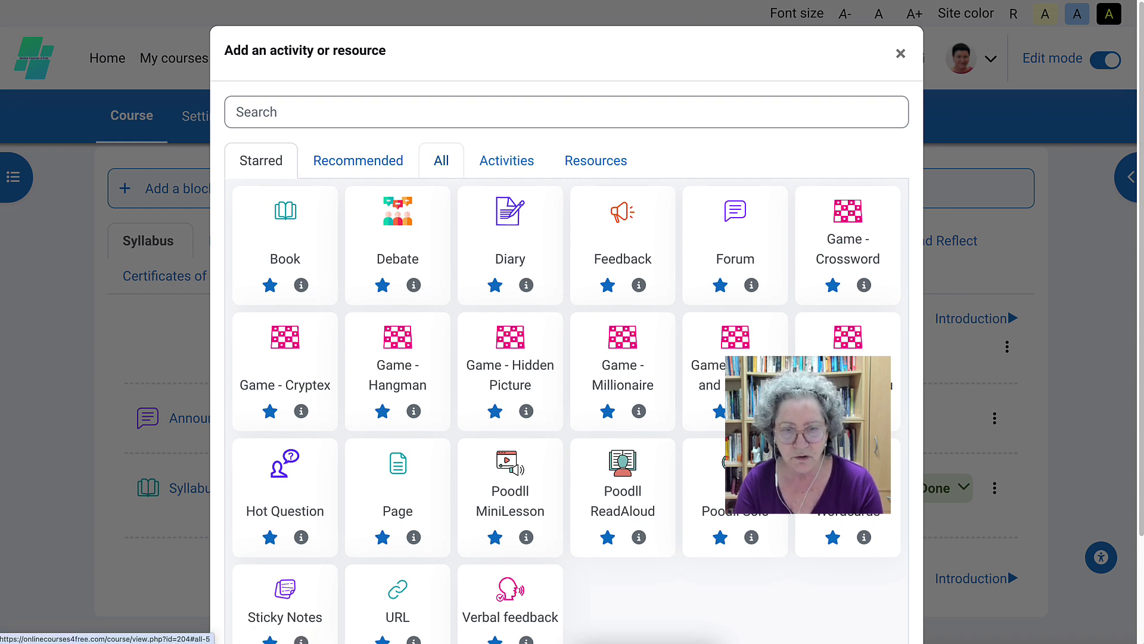
{"action": "scroll", "coordinate": [398, 417], "scroll_direction": "down", "scroll_amount": 2}
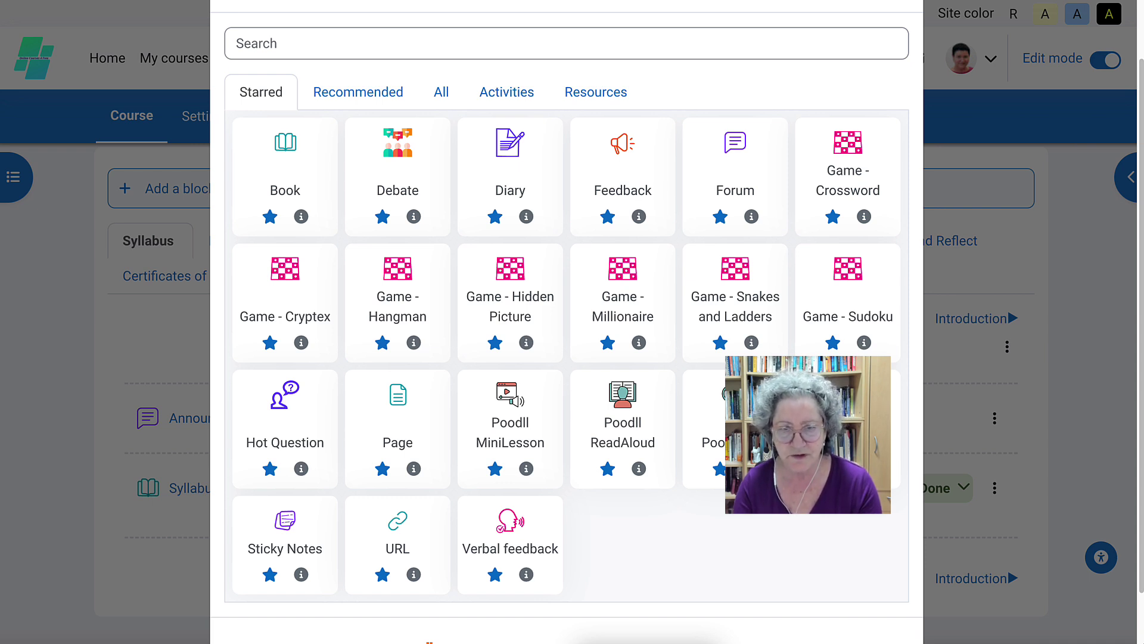
{"action": "key", "text": "Escape"}
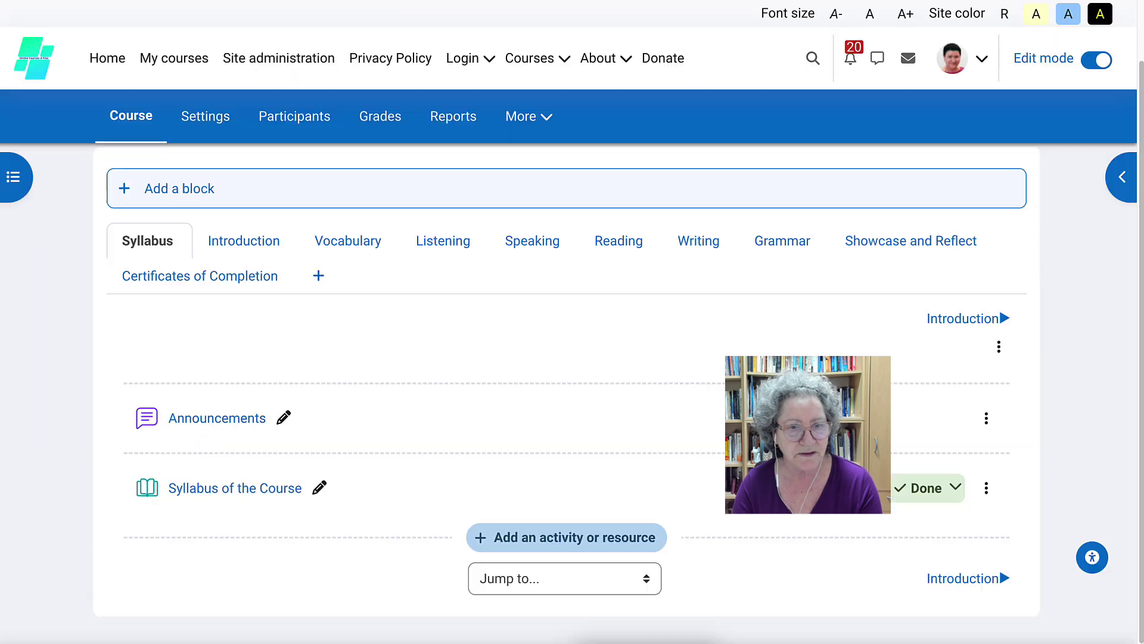